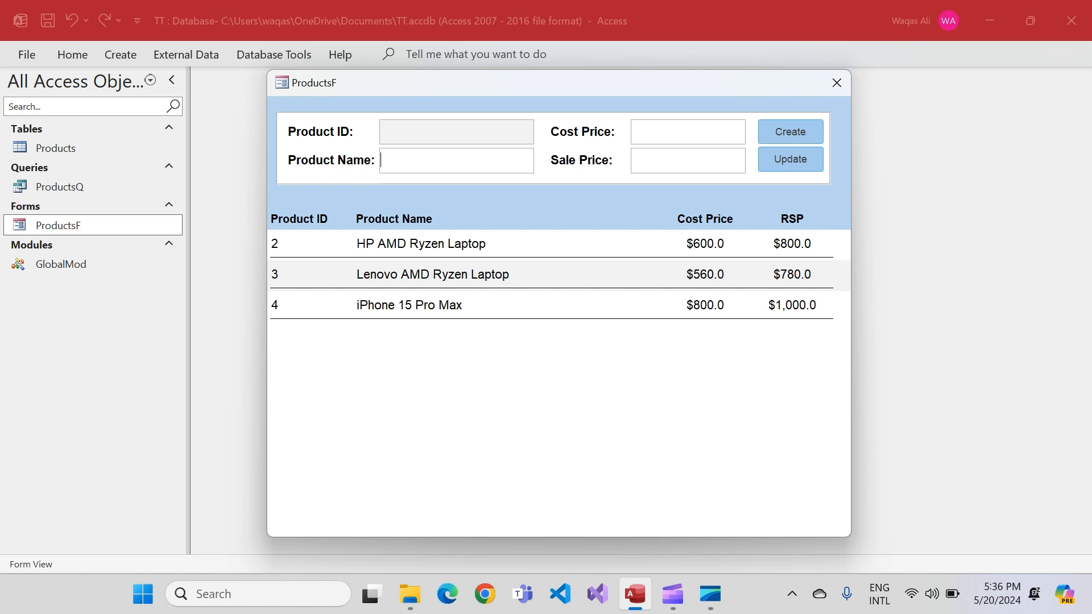
pyautogui.rightClick(576, 83)
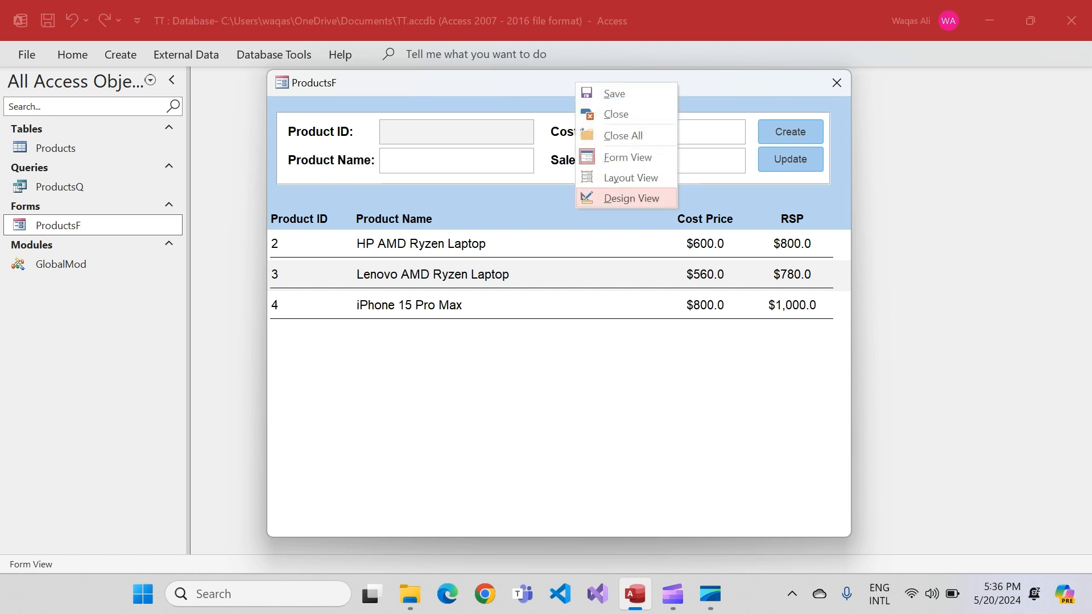
pyautogui.click(631, 198)
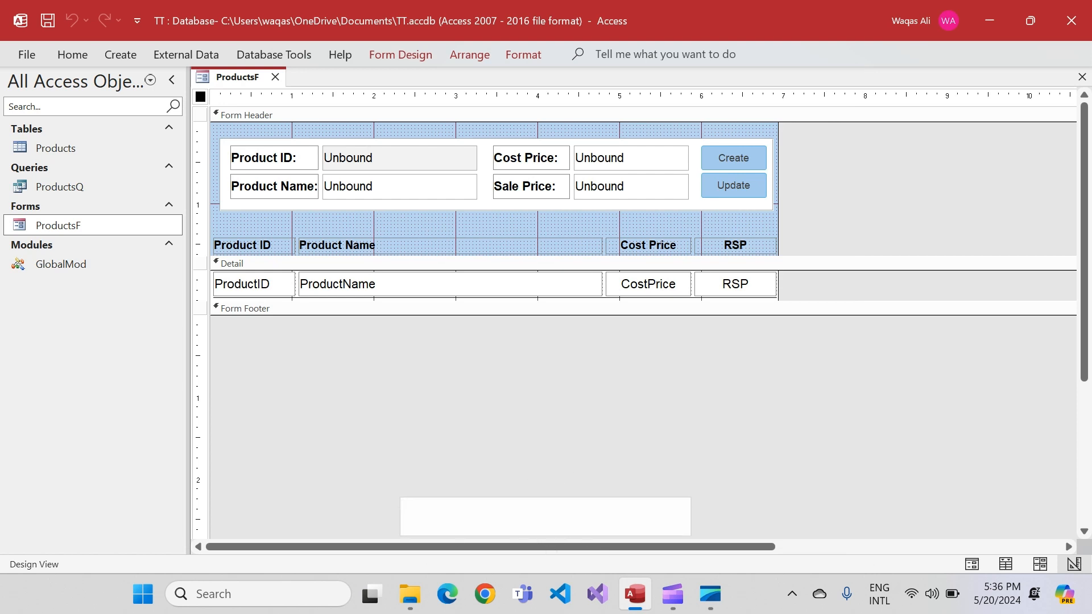
pyautogui.moveTo(603, 315); pyautogui.dragTo(602, 350)
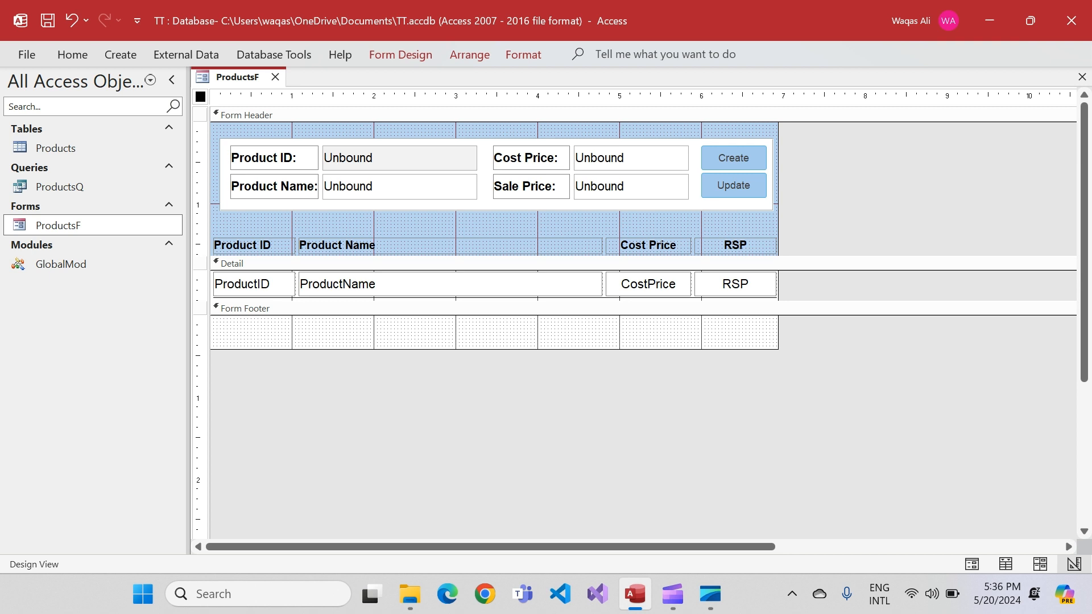
pyautogui.moveTo(603, 349); pyautogui.dragTo(603, 315)
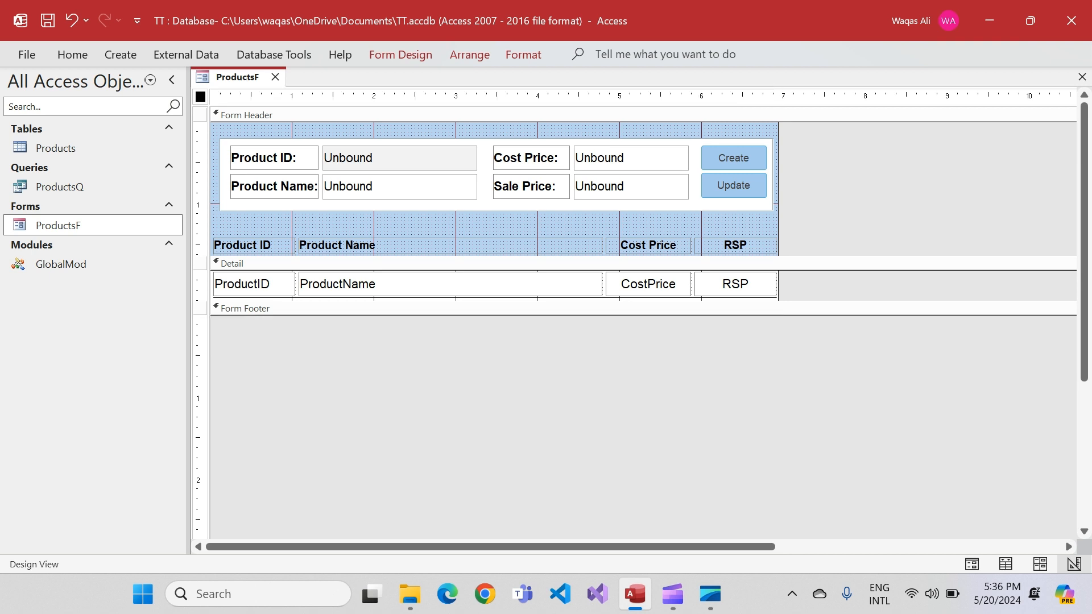
pyautogui.rightClick(219, 79)
pyautogui.click(245, 92)
pyautogui.rightClick(220, 78)
pyautogui.click(262, 165)
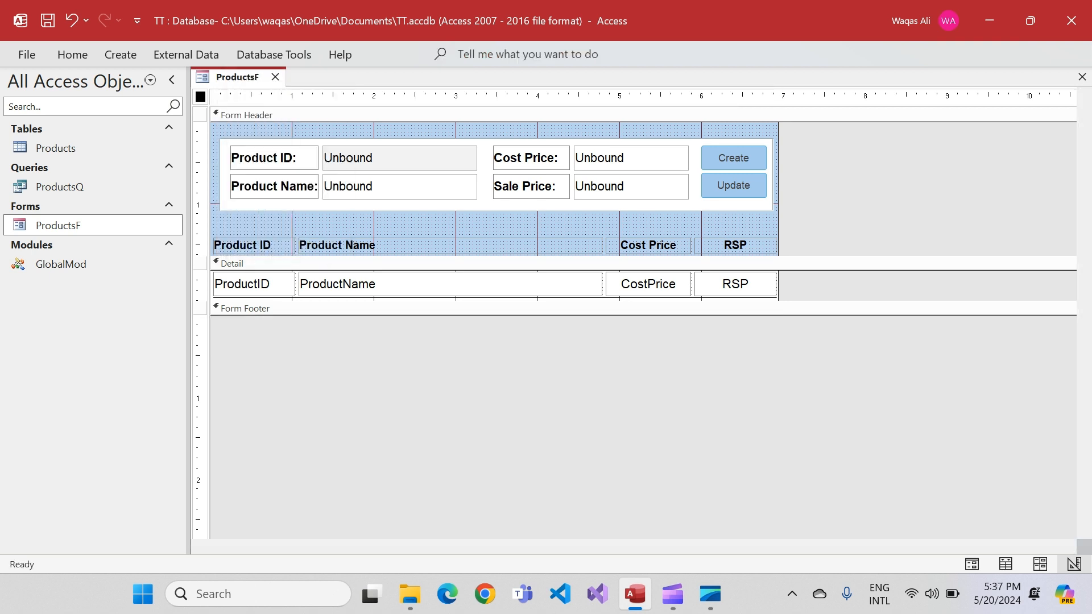
pyautogui.moveTo(485, 107); pyautogui.dragTo(486, 103)
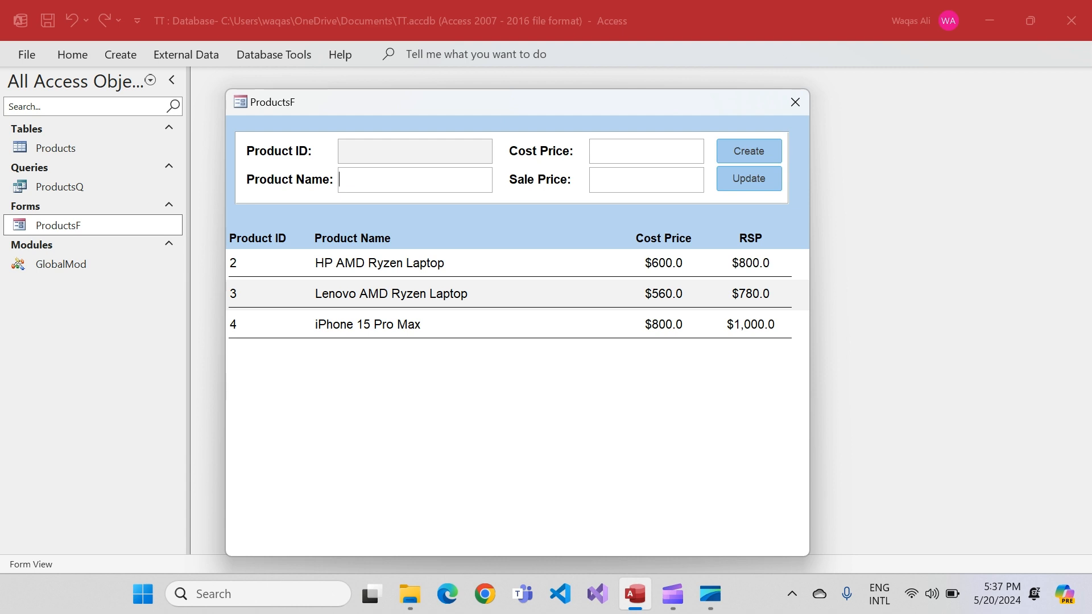
# Fill in a new product named Xiomi Pad 6 with a cost price of 200 and a sale price of 200
pyautogui.write('Xiomi Pad 6200')
pyautogui.press('Tab')
pyautogui.write('200')
pyautogui.press('Tab')
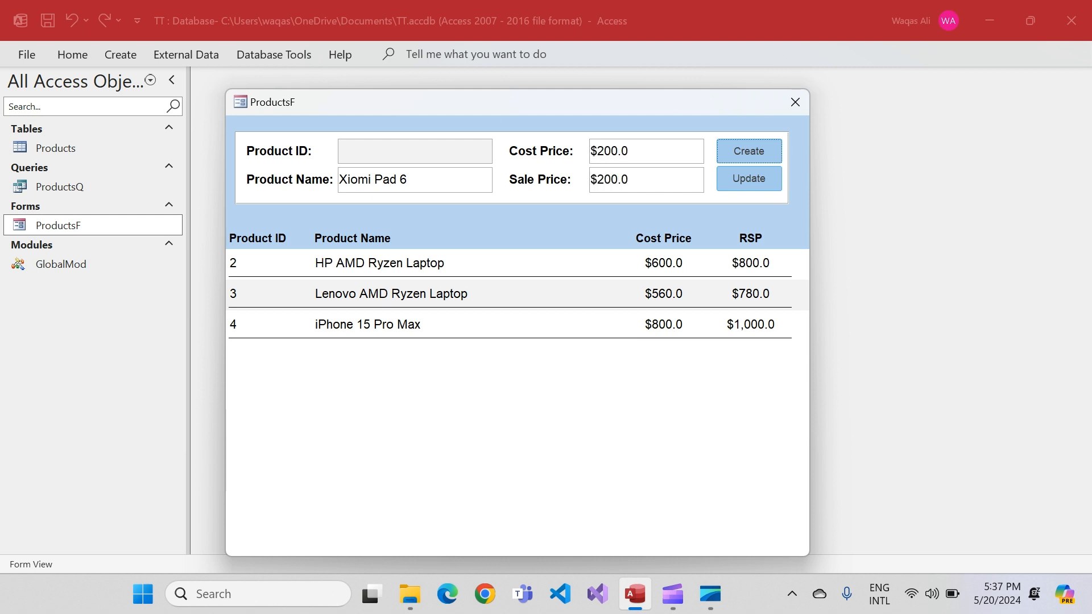
# Correct the new product's sale price to 300 and create the product, dismissing the information message
pyautogui.hotkey('shift', 'Tab')
pyautogui.write('300')
pyautogui.press('Tab')
pyautogui.press('Return')
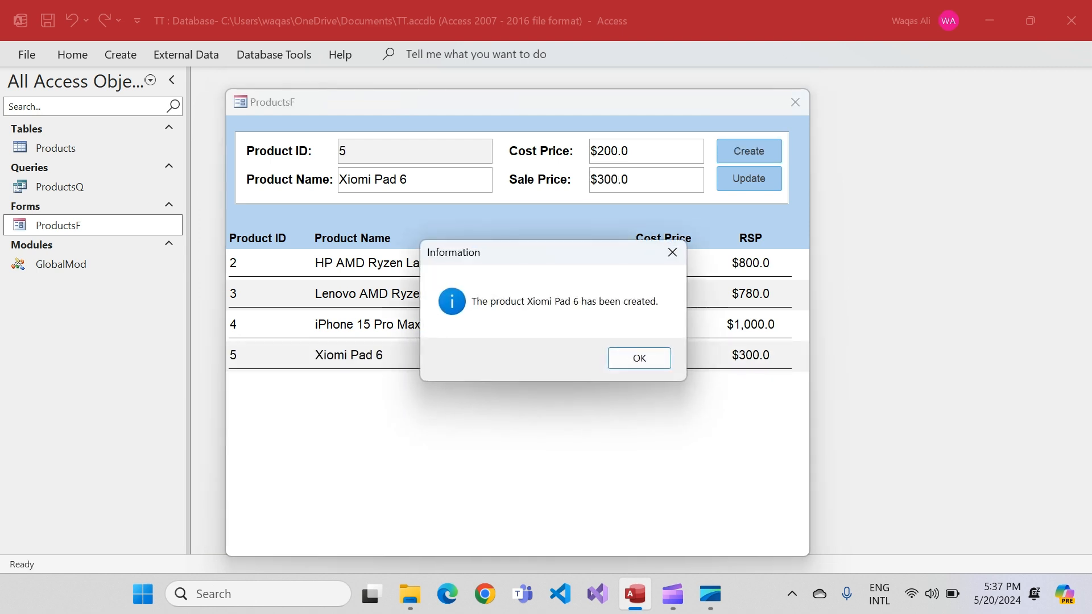
pyautogui.moveTo(535, 252); pyautogui.dragTo(478, 268)
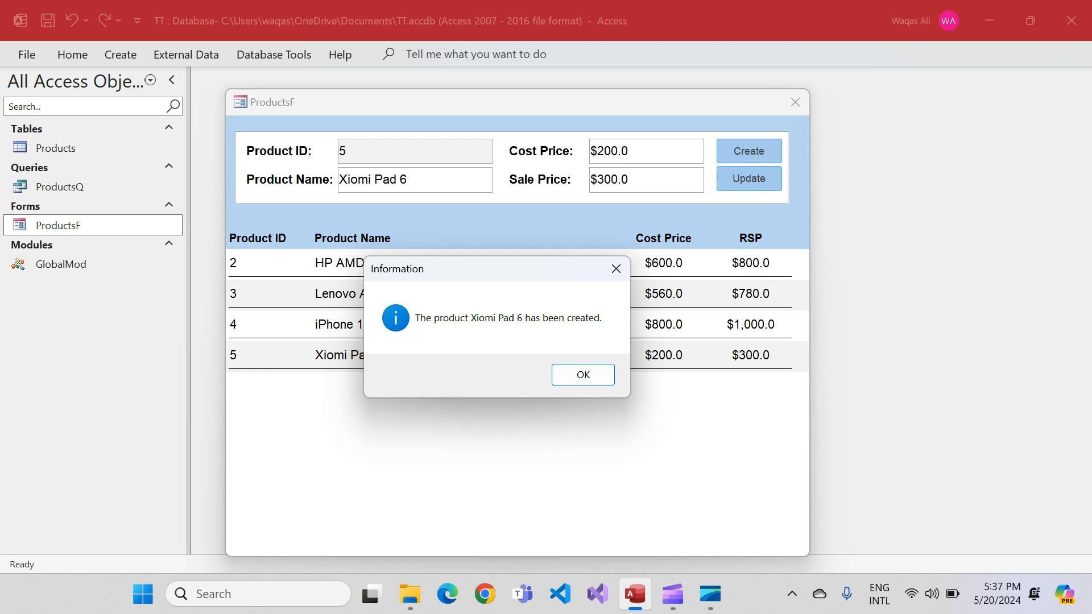
pyautogui.moveTo(491, 280)
pyautogui.mouseDown()
pyautogui.moveTo(551, 298)
pyautogui.moveTo(502, 277)
pyautogui.mouseUp()
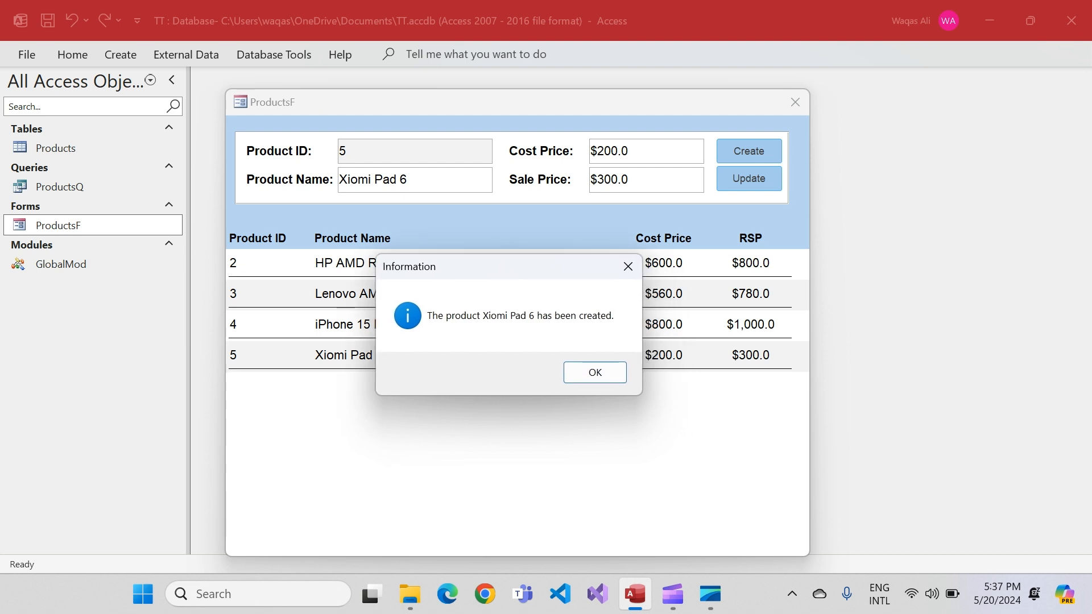
pyautogui.moveTo(502, 277); pyautogui.dragTo(500, 254)
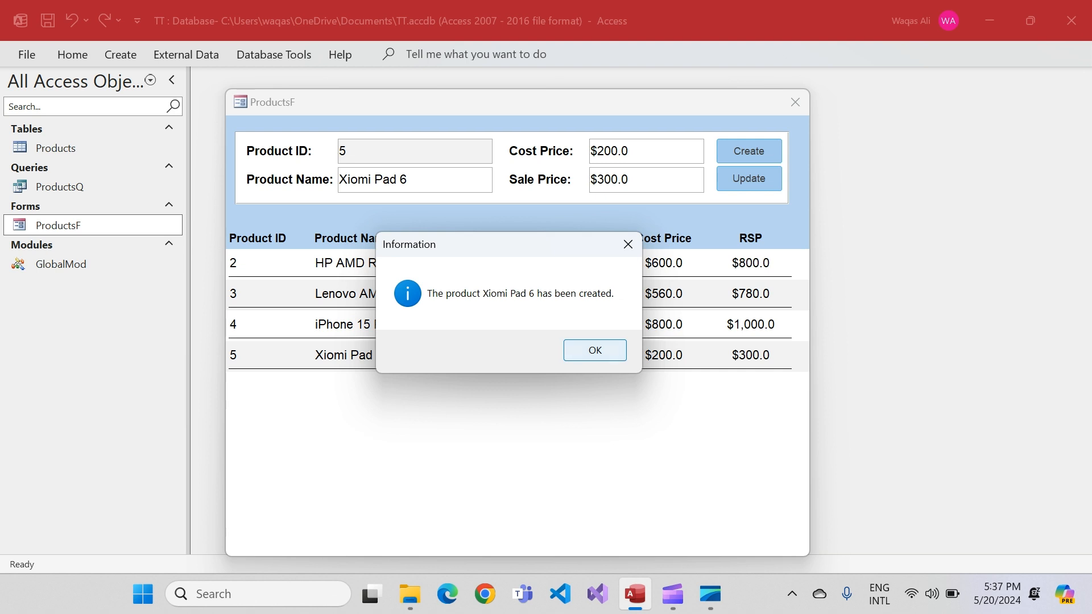
pyautogui.click(595, 349)
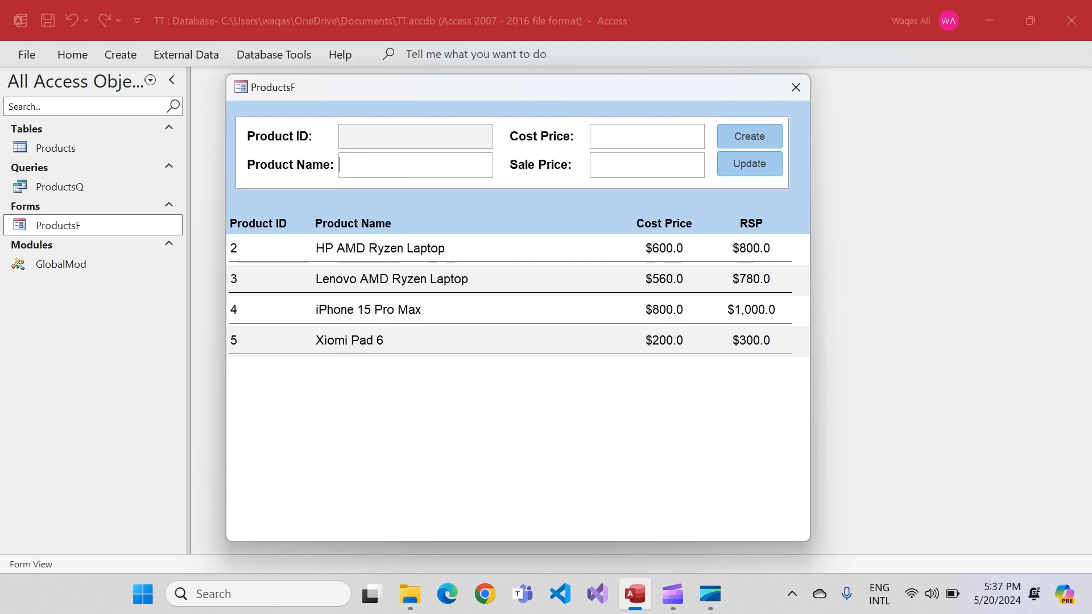
# Open the ProductsF form in Design View and expand its Form Footer section to about half an inch high
pyautogui.rightClick(541, 90)
pyautogui.click(577, 207)
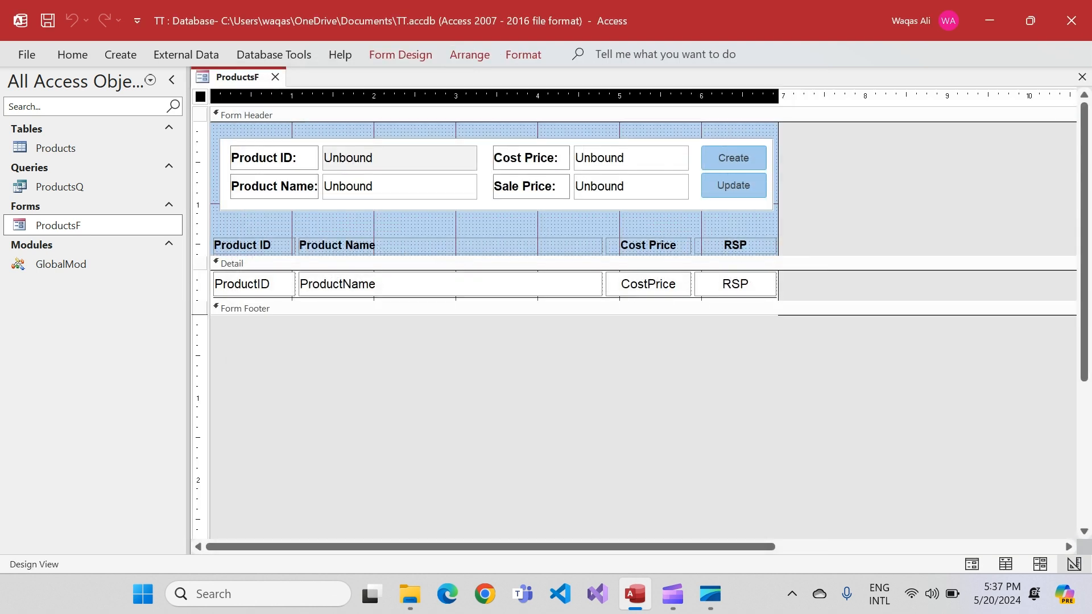
pyautogui.moveTo(574, 315); pyautogui.dragTo(575, 349)
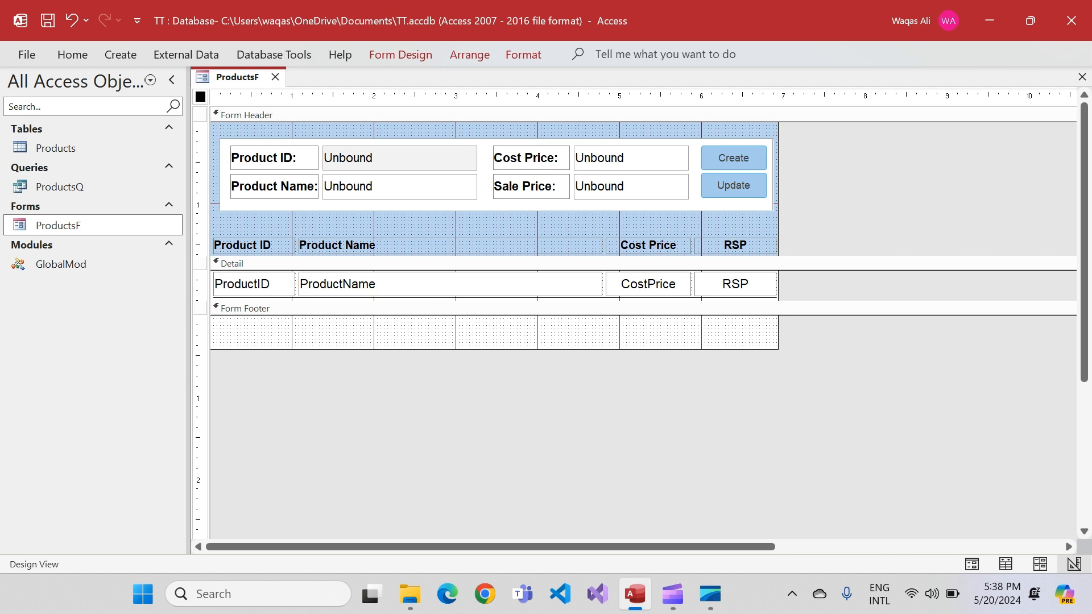
pyautogui.moveTo(575, 349); pyautogui.dragTo(574, 360)
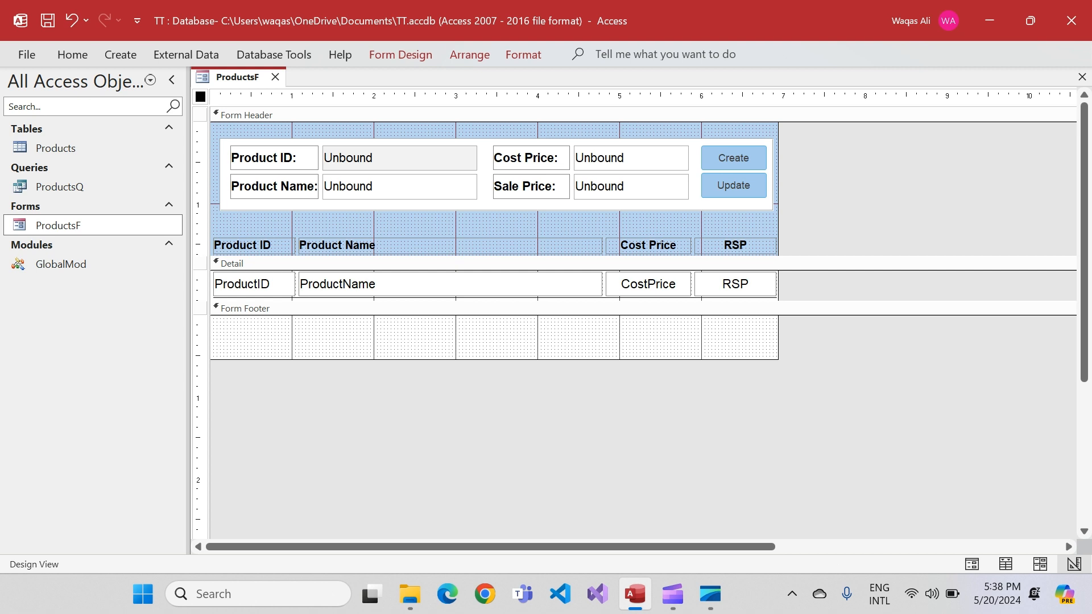
# Add a label reading "Status message goes here..." at the left of the form footer
pyautogui.click(400, 338)
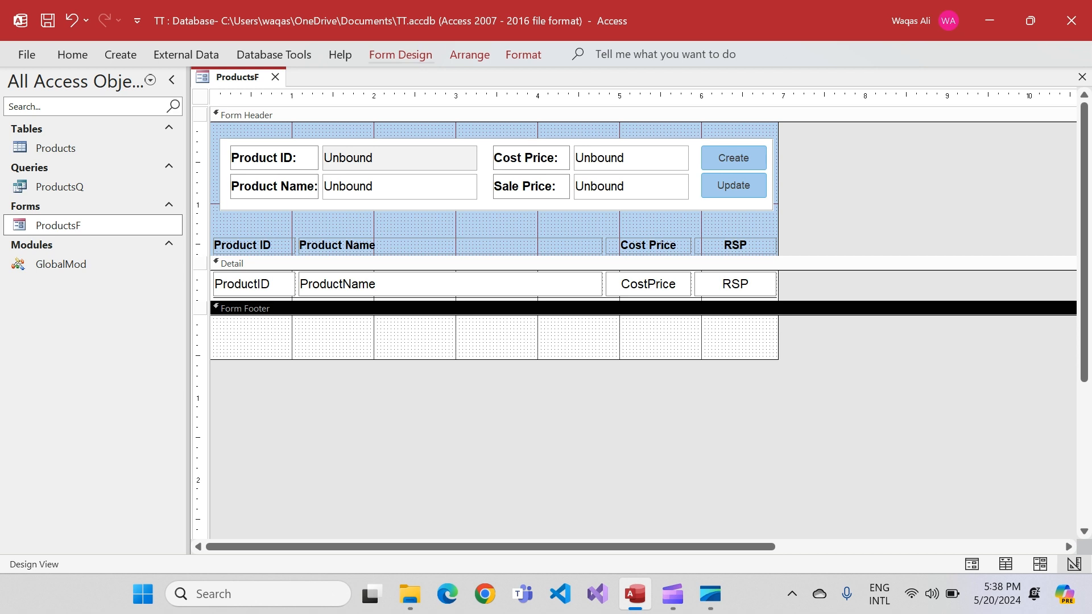
pyautogui.click(400, 55)
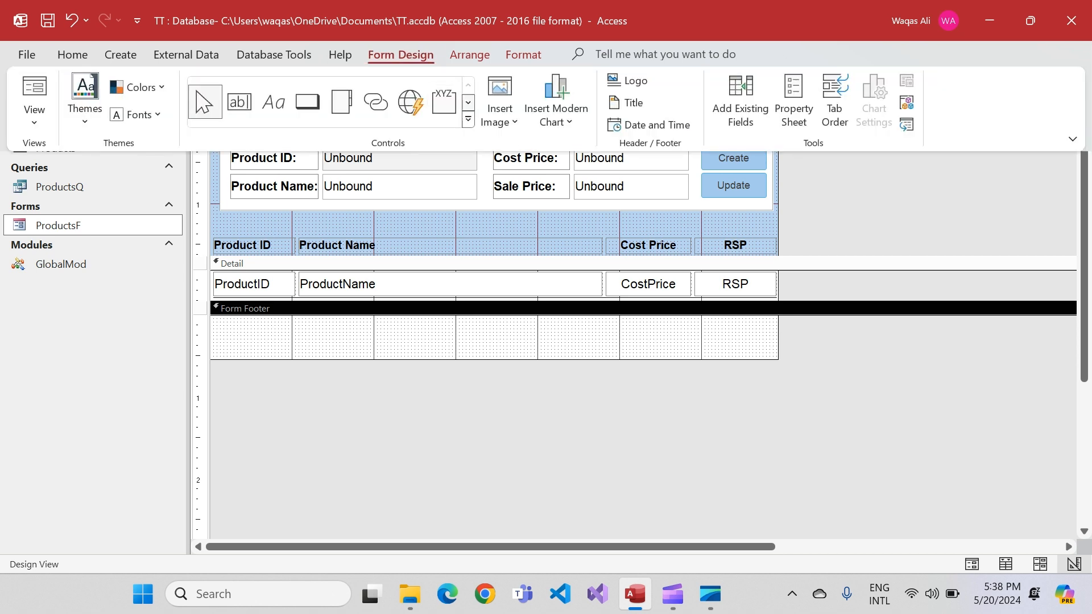
pyautogui.click(239, 102)
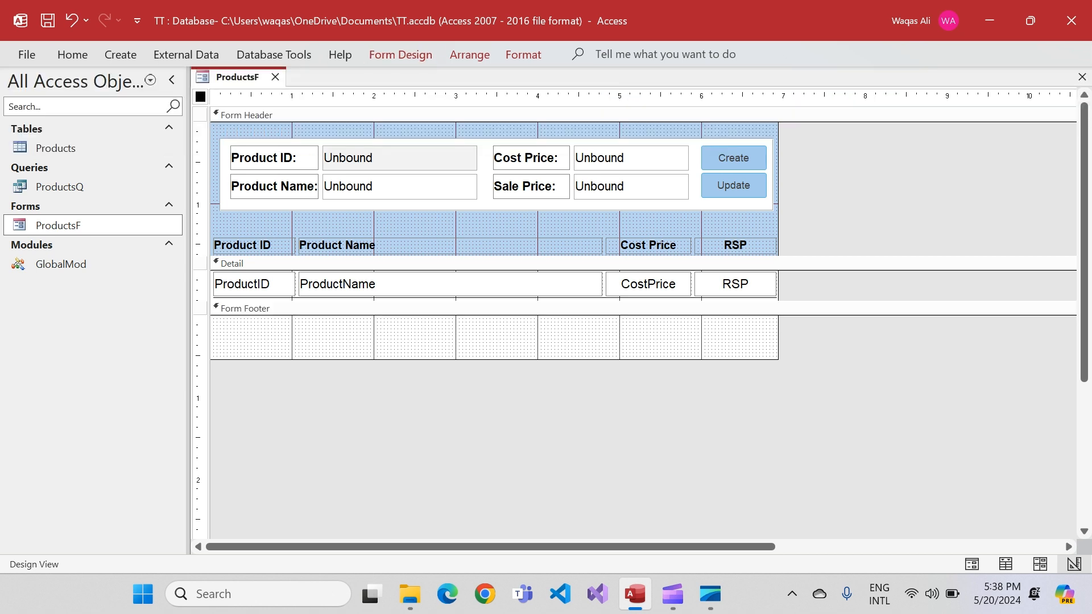
pyautogui.click(215, 330)
pyautogui.write('Status message goes he')
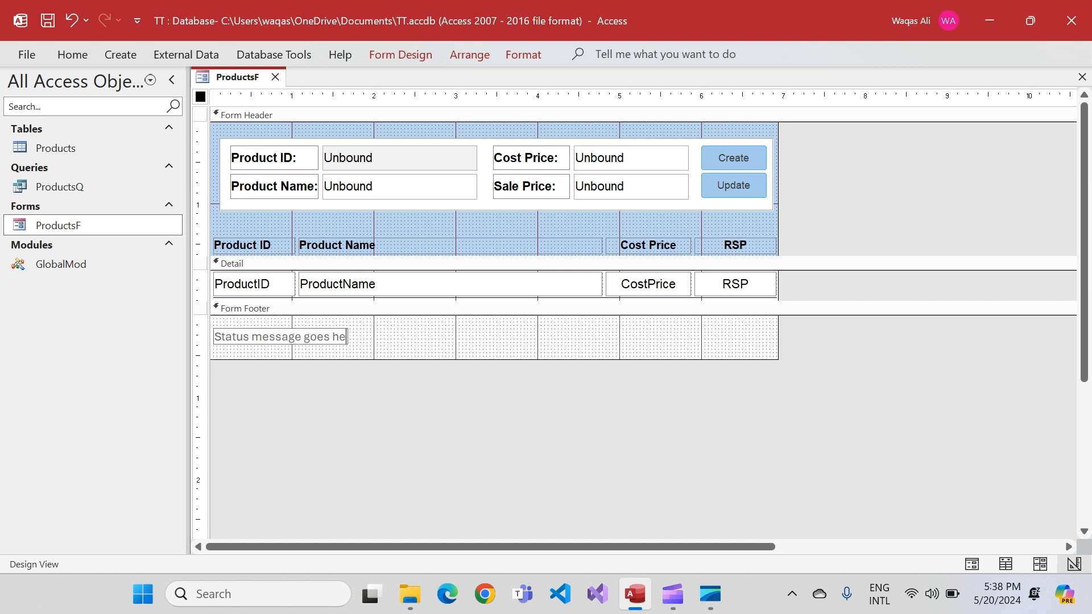
pyautogui.write('re...')
pyautogui.press('Return')
# Align the status label with the form's left edge and widen it to span the form's full width
pyautogui.press('Left')
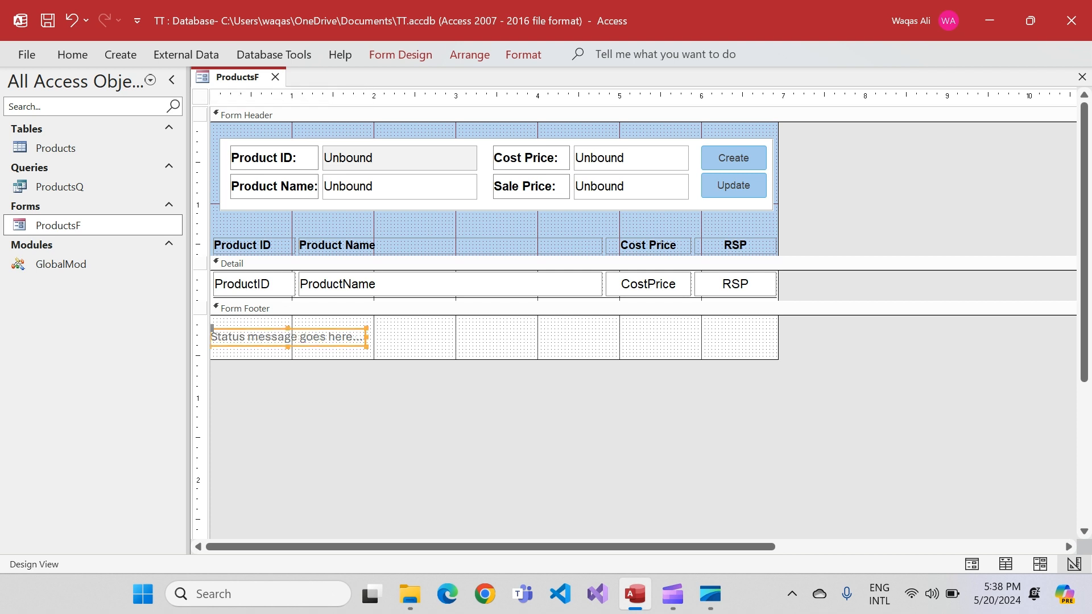
pyautogui.hotkey('shift', 'Right')
pyautogui.moveTo(370, 337); pyautogui.dragTo(776, 337)
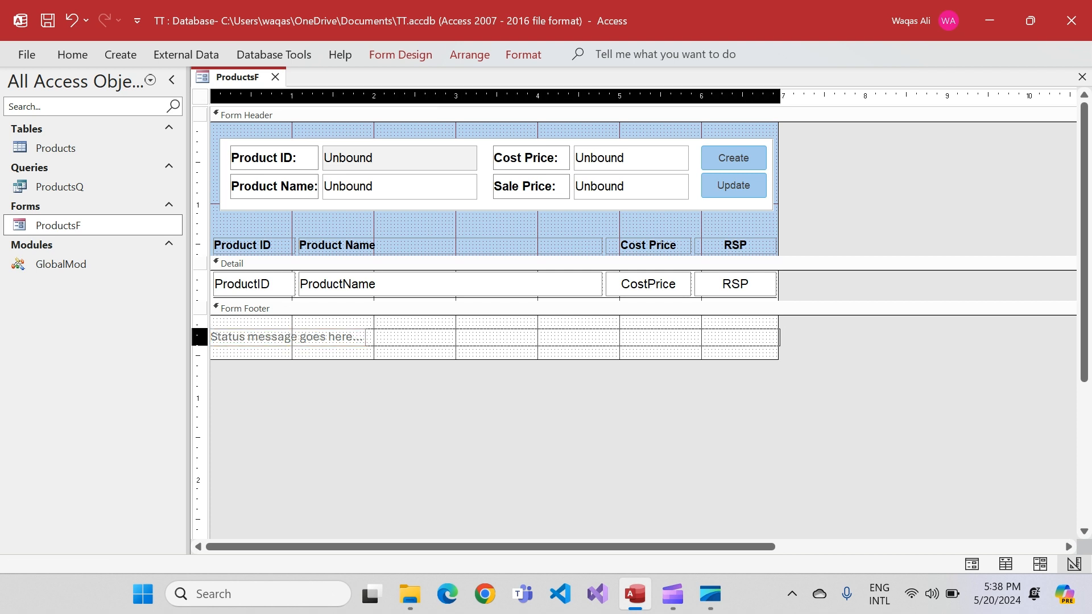
pyautogui.moveTo(776, 337); pyautogui.dragTo(777, 337)
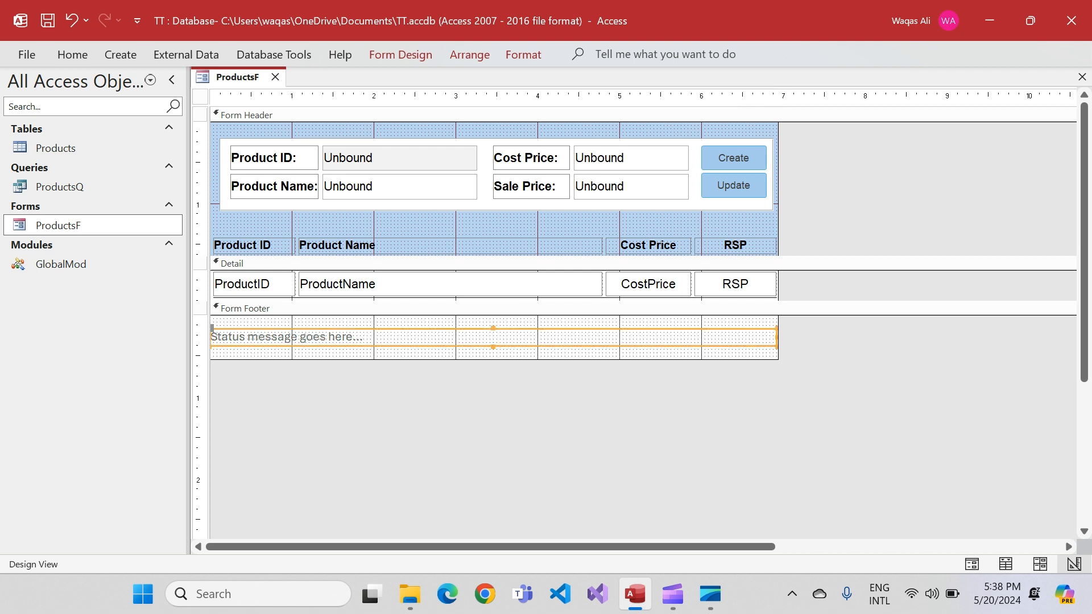
# Format the status label with centred text, font size 10 and black font colour
pyautogui.click(72, 54)
pyautogui.click(939, 113)
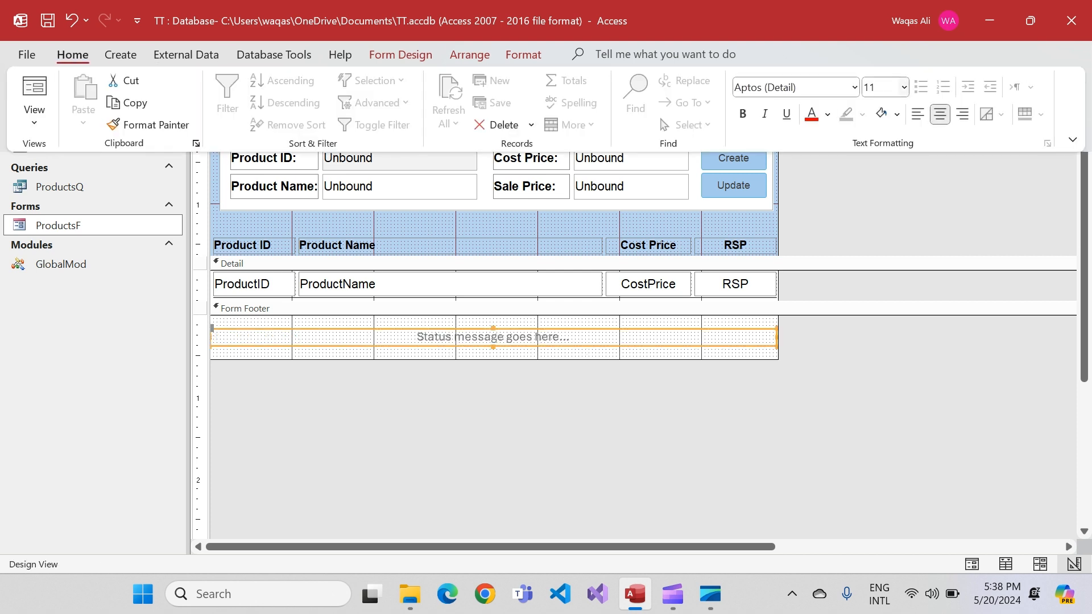
pyautogui.click(903, 87)
pyautogui.click(878, 145)
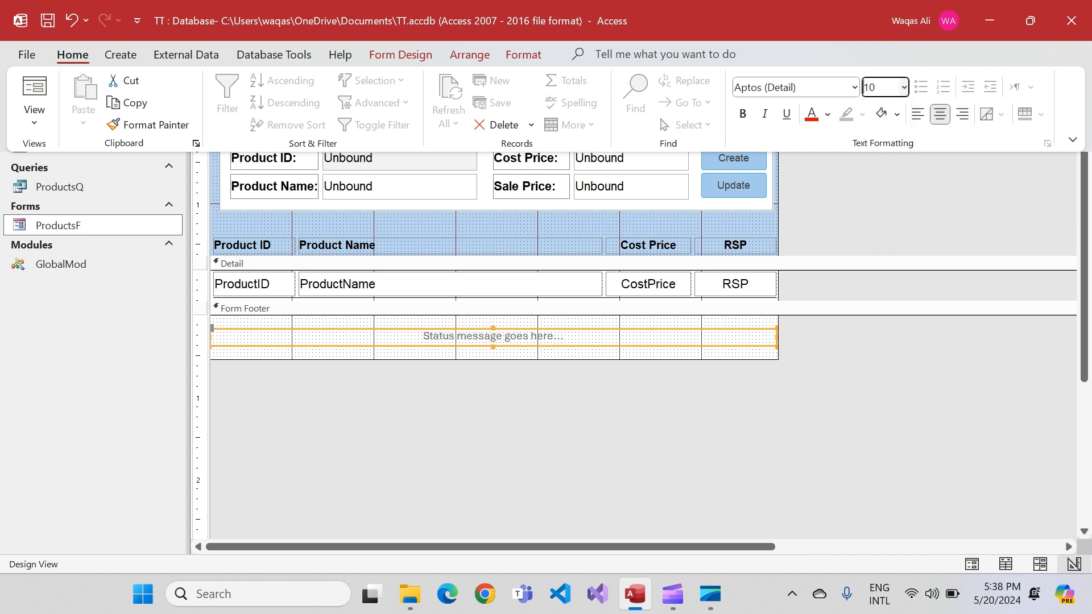
pyautogui.click(827, 113)
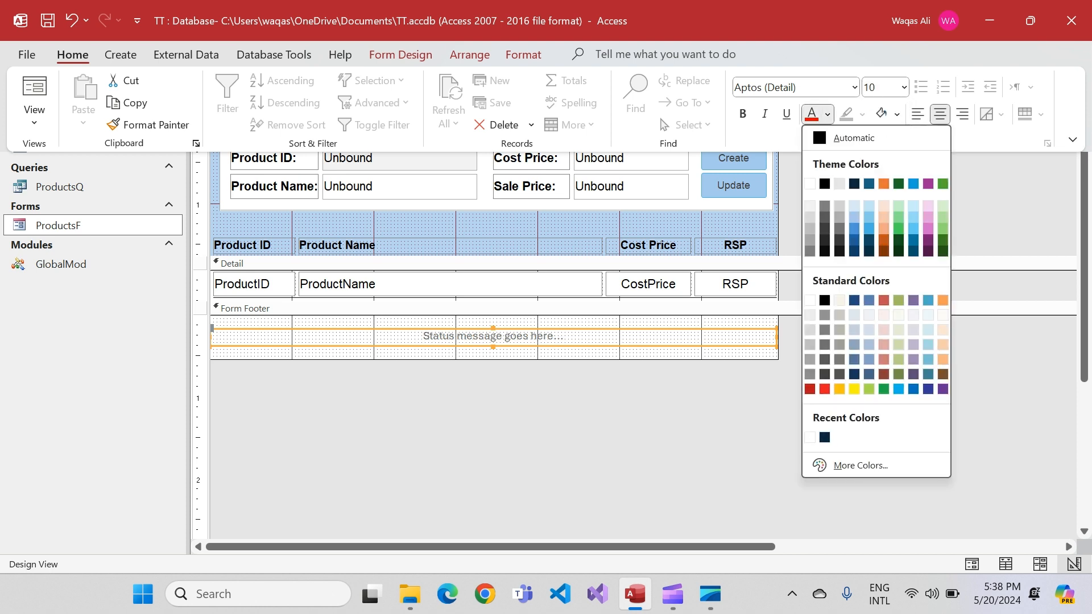
pyautogui.click(823, 183)
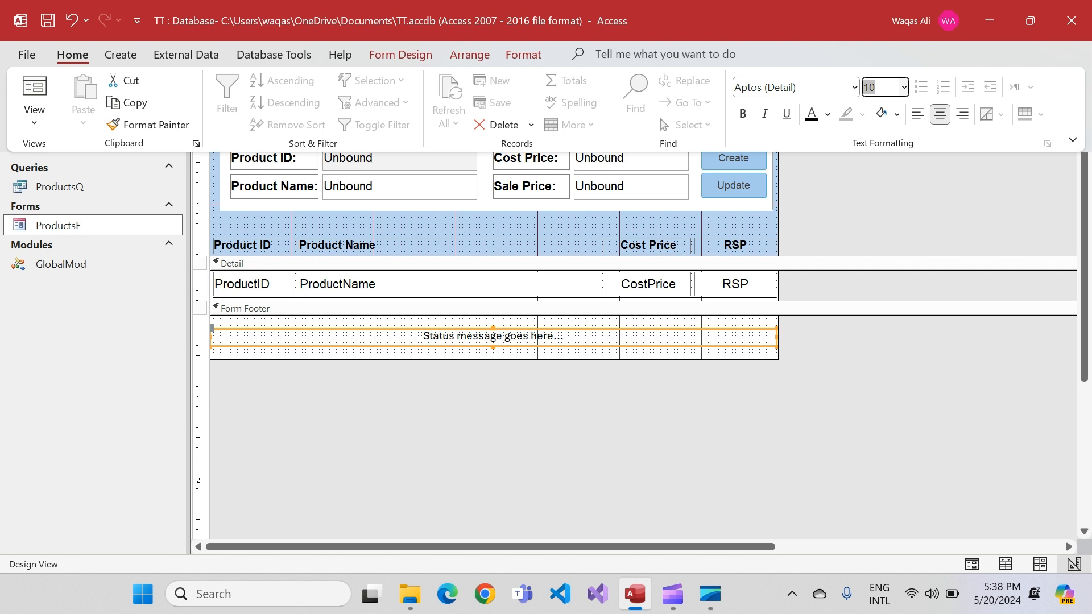
pyautogui.press('Escape')
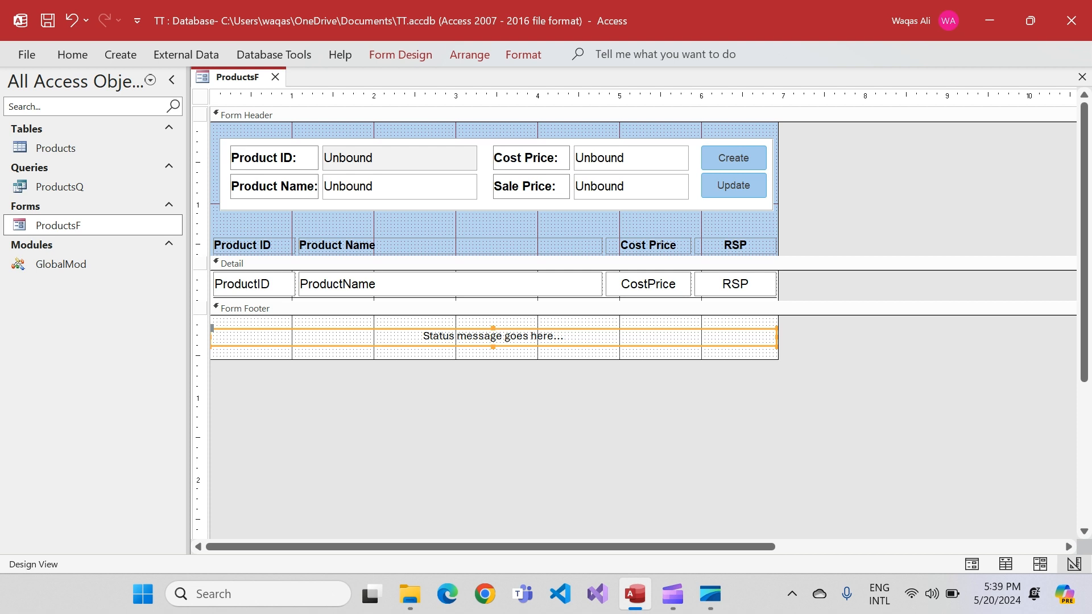
# Preview ProductsF in Form View to check the status label in the footer
pyautogui.rightClick(219, 79)
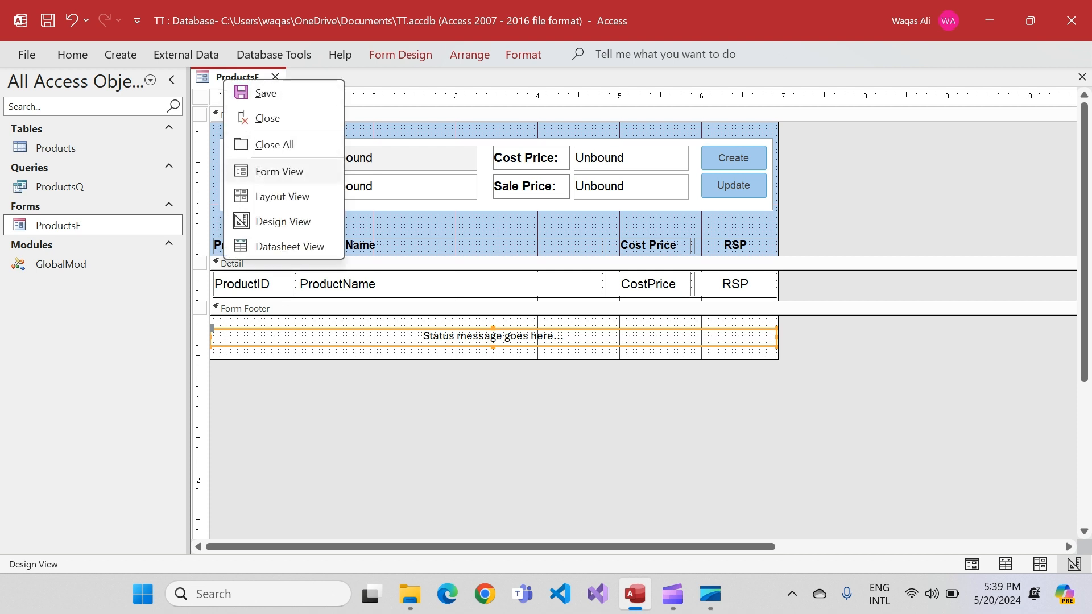
pyautogui.click(262, 171)
pyautogui.moveTo(586, 105); pyautogui.dragTo(618, 86)
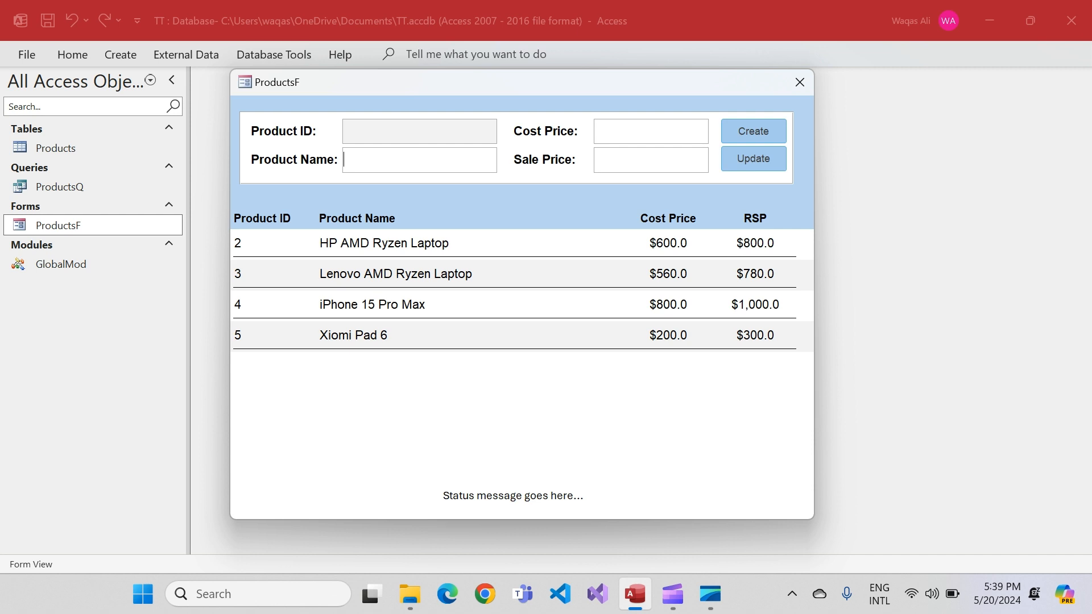
# Return to Design View, duplicate the Update button and place the copy below the Product Name box
pyautogui.rightClick(510, 212)
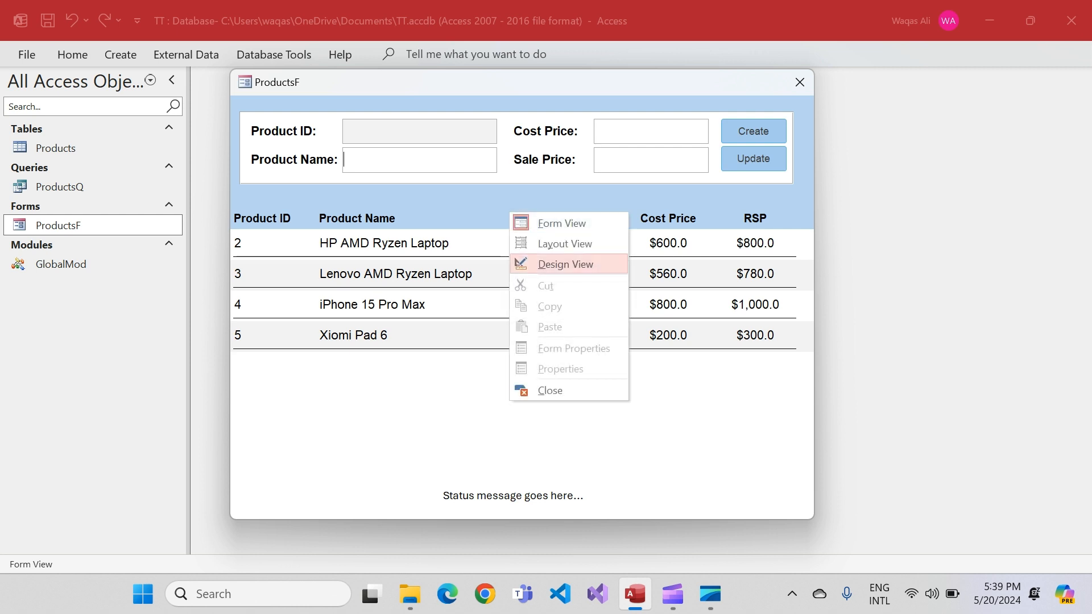
pyautogui.click(565, 264)
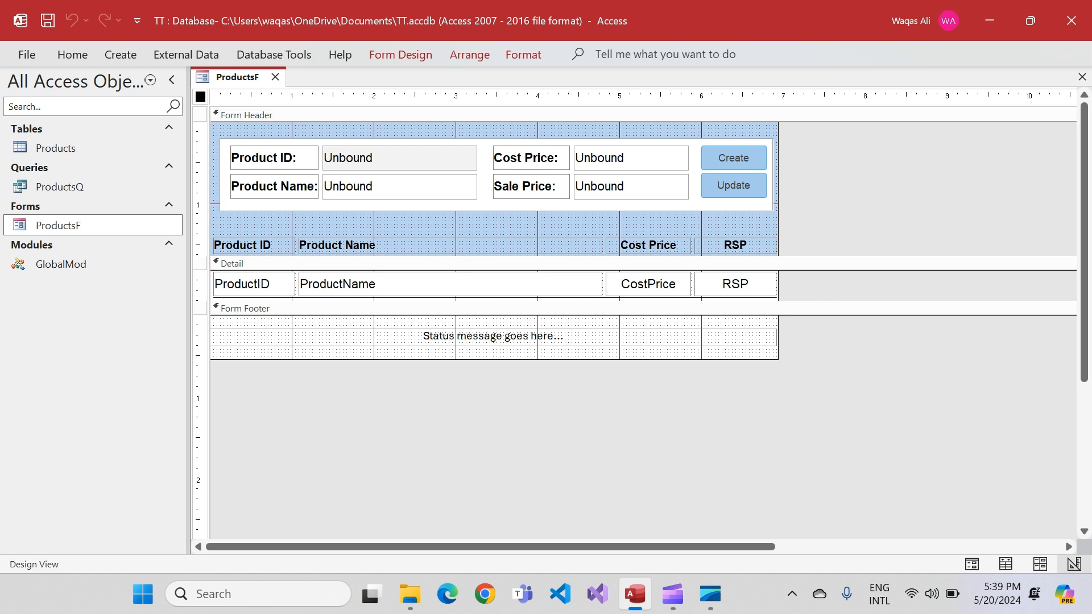
pyautogui.click(734, 185)
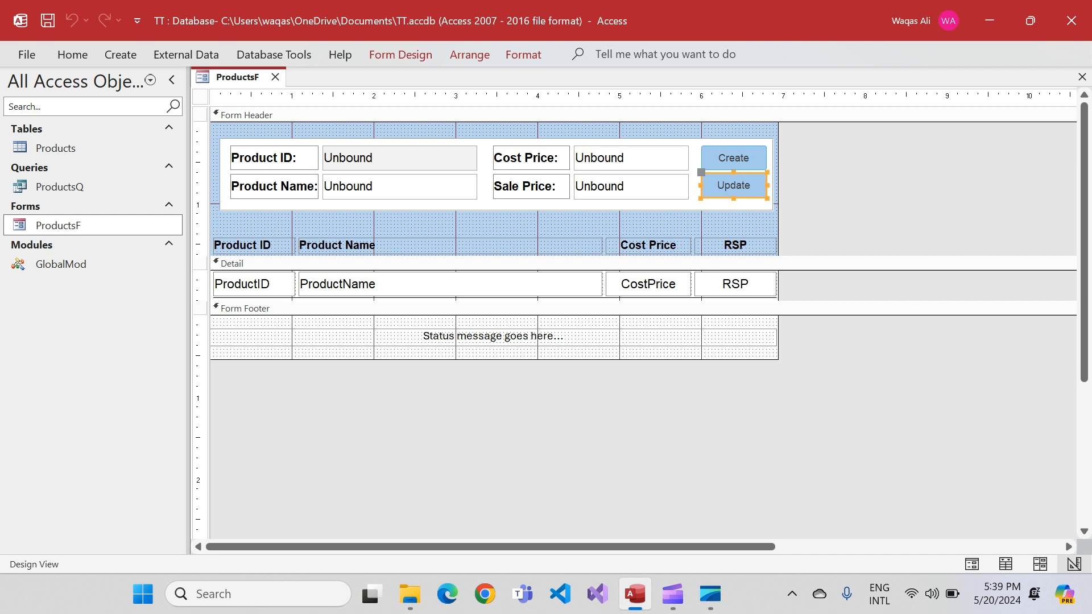
pyautogui.hotkey('ctrl', 'd')
pyautogui.moveTo(733, 216)
pyautogui.mouseDown()
pyautogui.moveTo(262, 216)
pyautogui.moveTo(341, 216)
pyautogui.mouseUp()
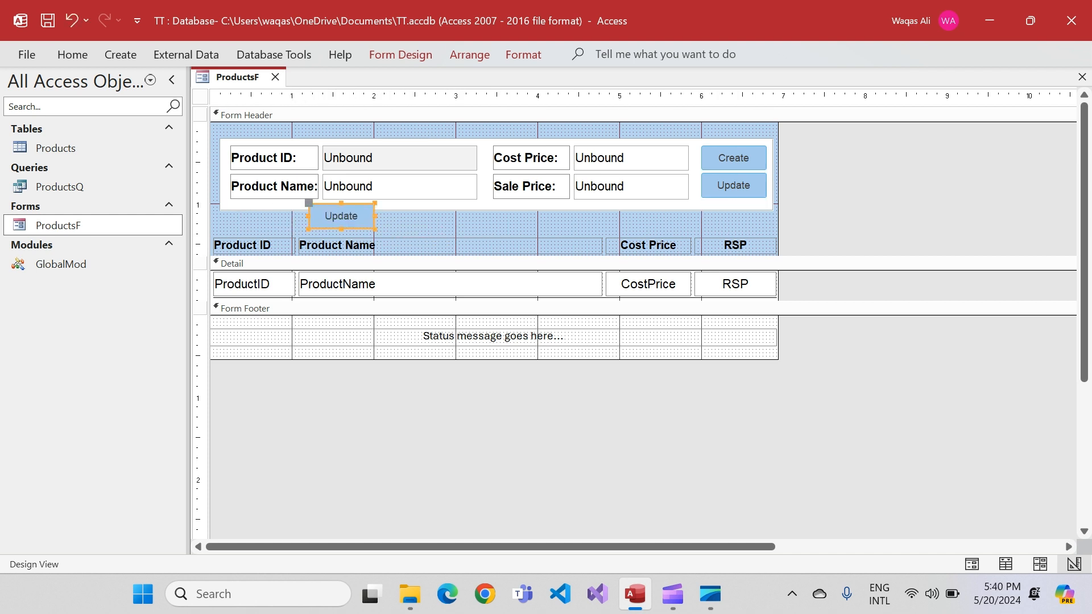
# Shift the column heading labels down slightly and position the duplicated Update button above the Product ID heading
pyautogui.moveTo(802, 241); pyautogui.dragTo(228, 252)
pyautogui.press('Down')
pyautogui.press('Down')
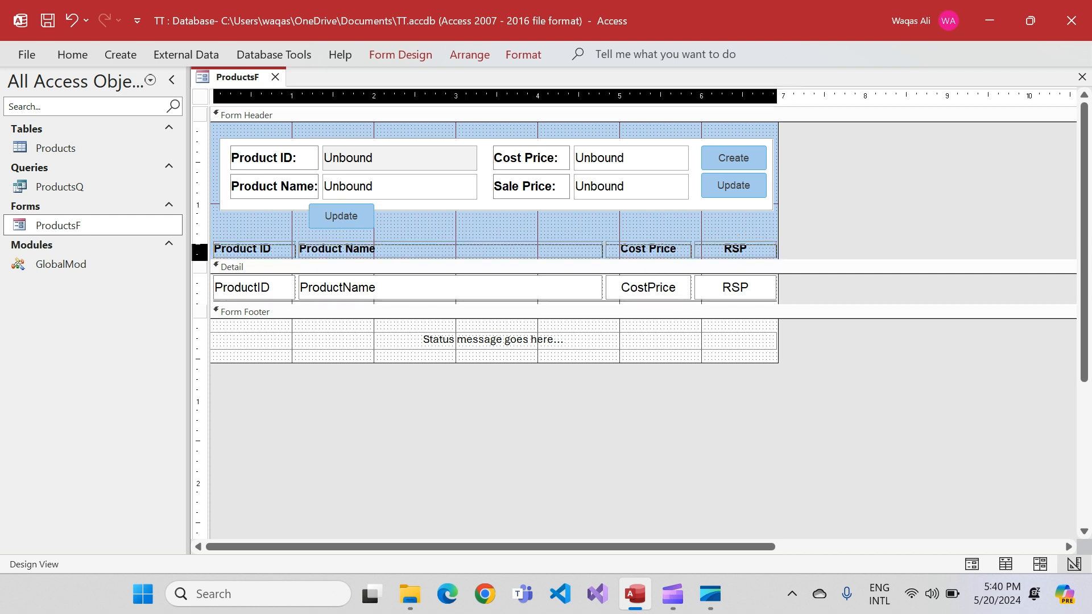
pyautogui.press('Down')
pyautogui.moveTo(341, 216); pyautogui.dragTo(253, 230)
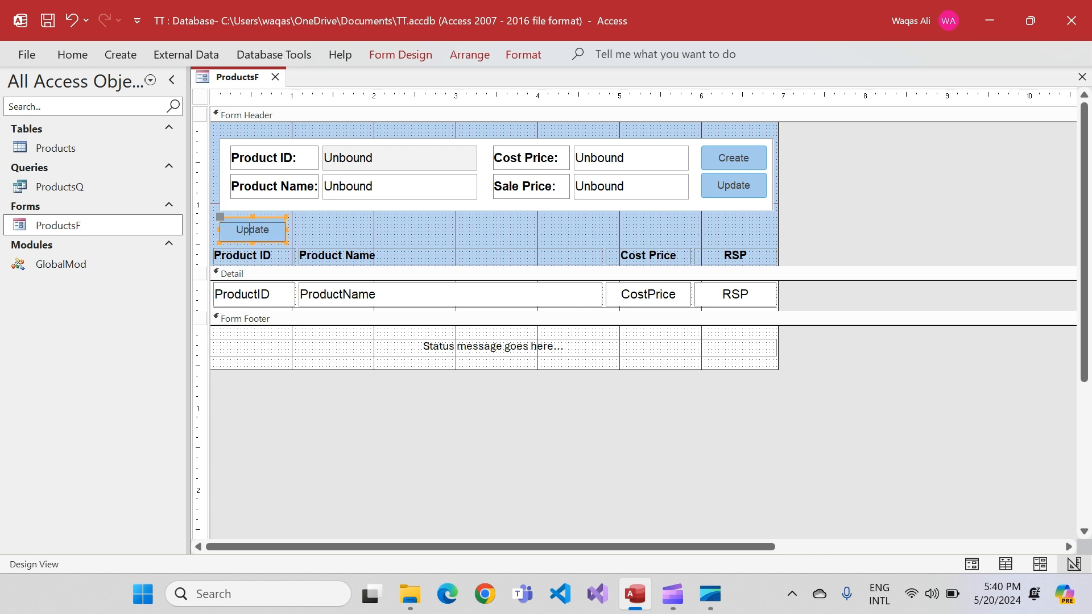
# Change the duplicated Update button's caption to Success Message and widen the button to fit the text on one line
pyautogui.doubleClick(253, 230)
pyautogui.write('Success Message')
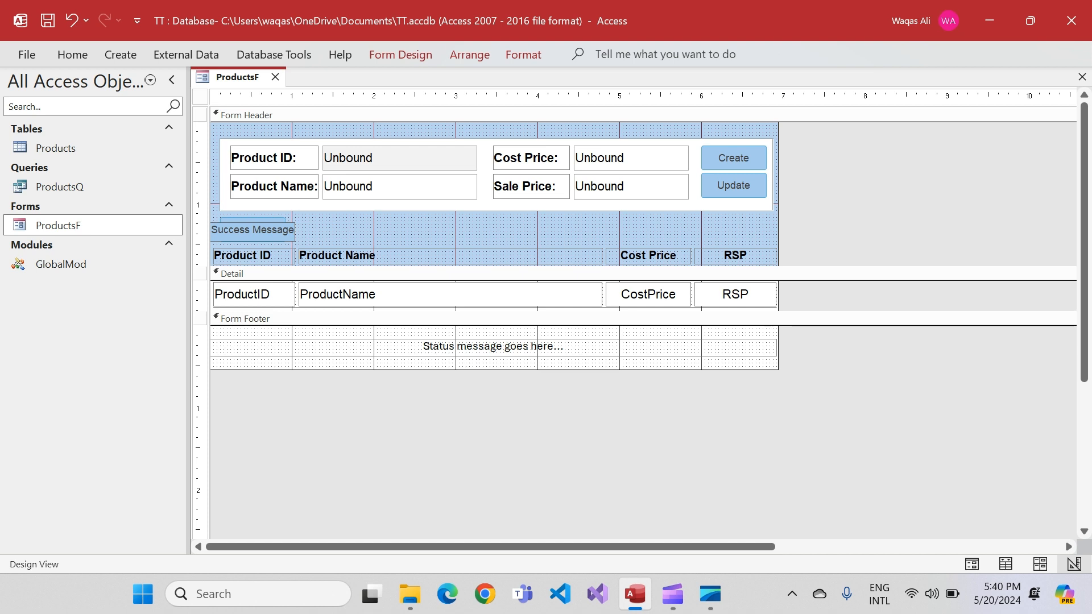
pyautogui.press('Return')
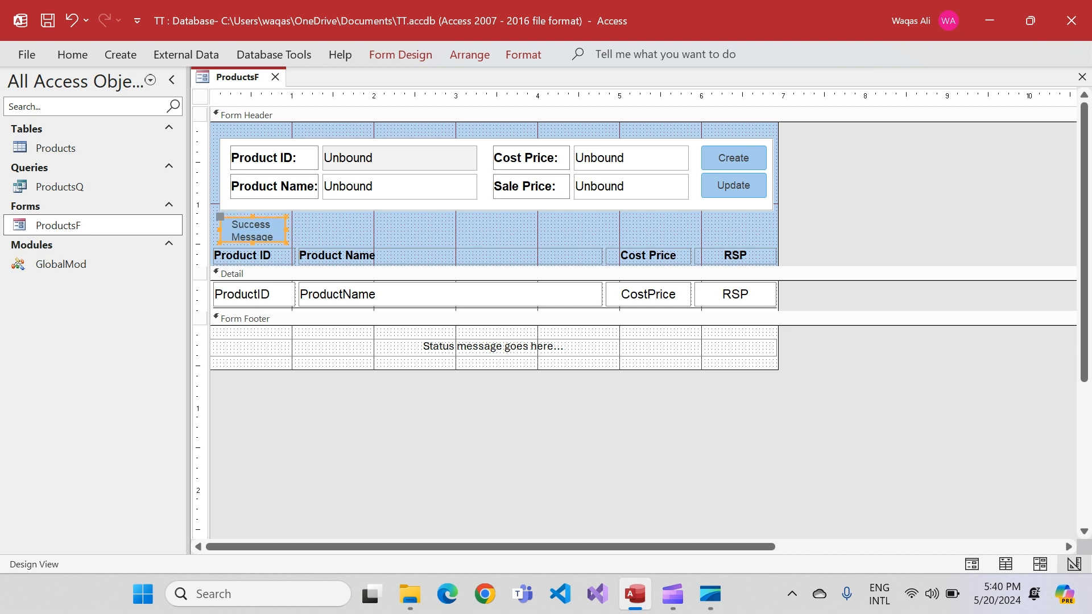
pyautogui.moveTo(286, 230); pyautogui.dragTo(324, 230)
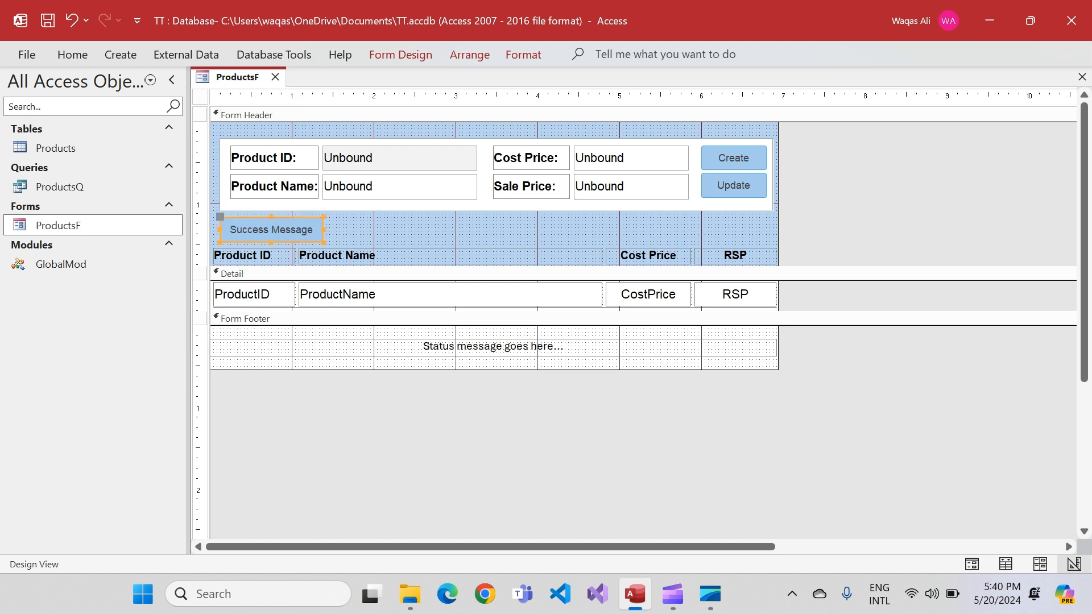
# Apply a white shape fill to the Success Message button
pyautogui.click(523, 54)
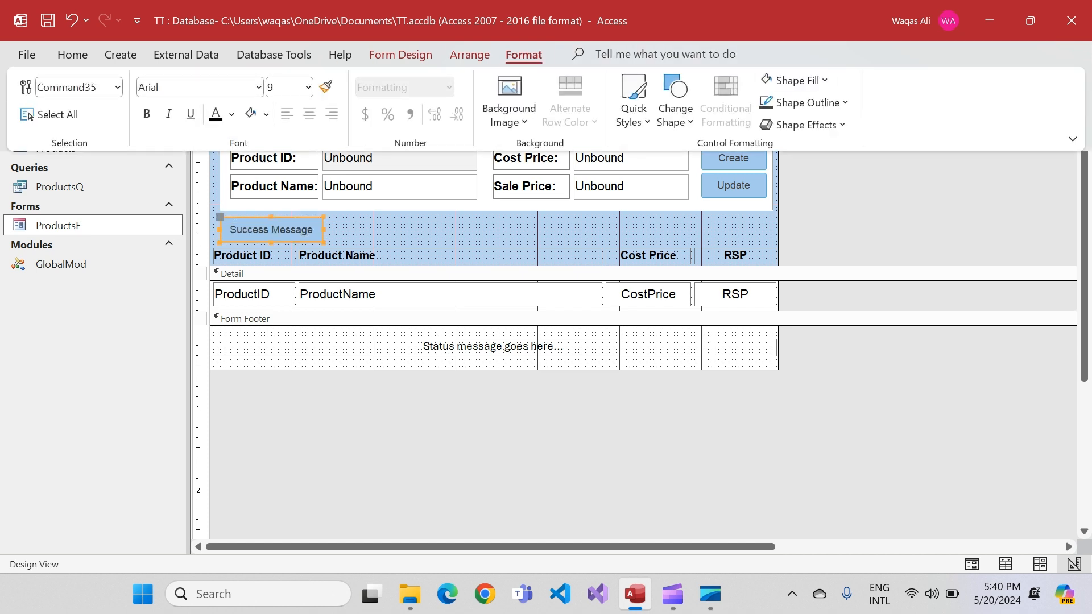
pyautogui.click(795, 81)
pyautogui.click(764, 150)
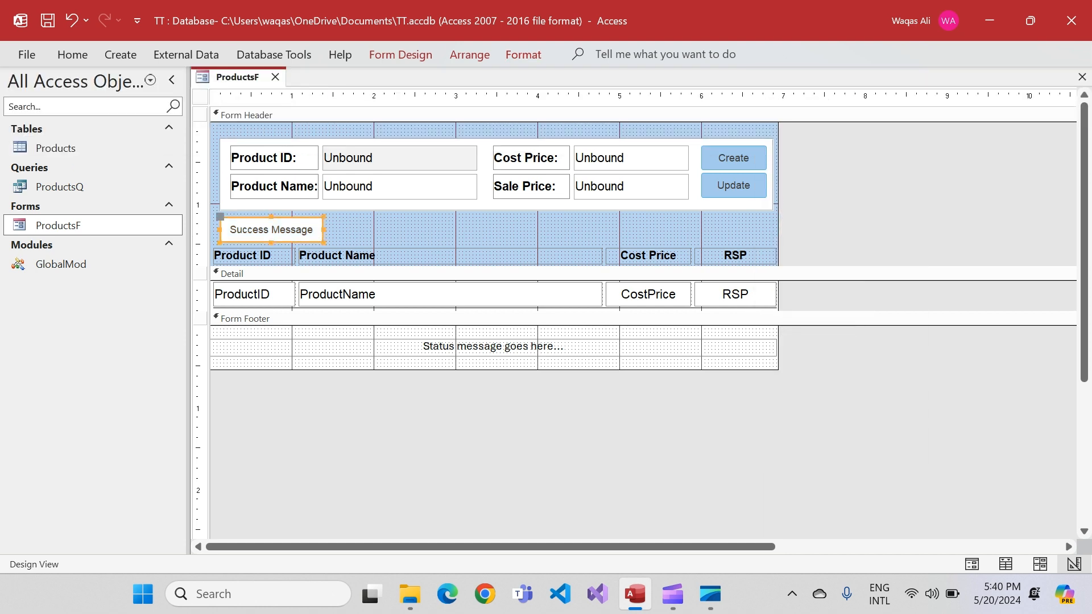
# Duplicate the Success Message button, place the copy directly to its right and caption it Failure Message
pyautogui.hotkey('ctrl', 'd')
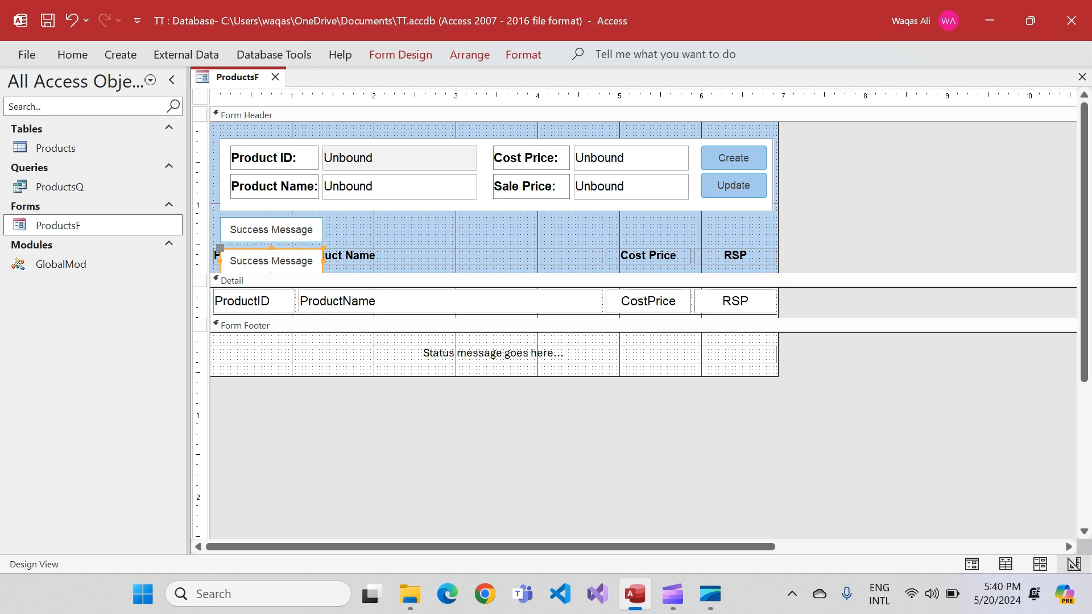
pyautogui.moveTo(271, 261); pyautogui.dragTo(380, 229)
pyautogui.doubleClick(359, 229)
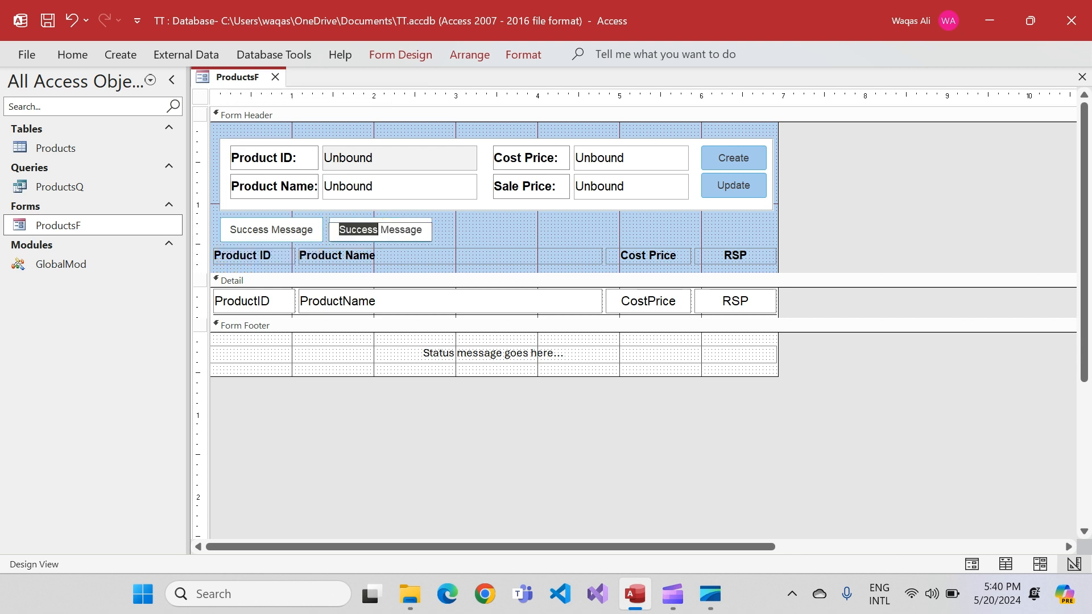
pyautogui.write('Failure')
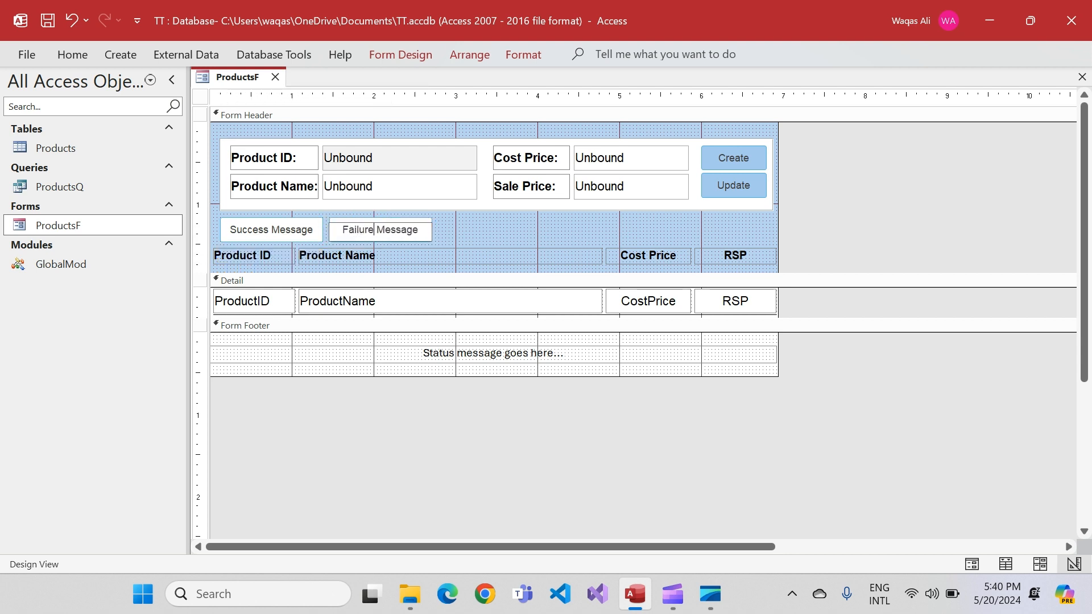
pyautogui.press('Return')
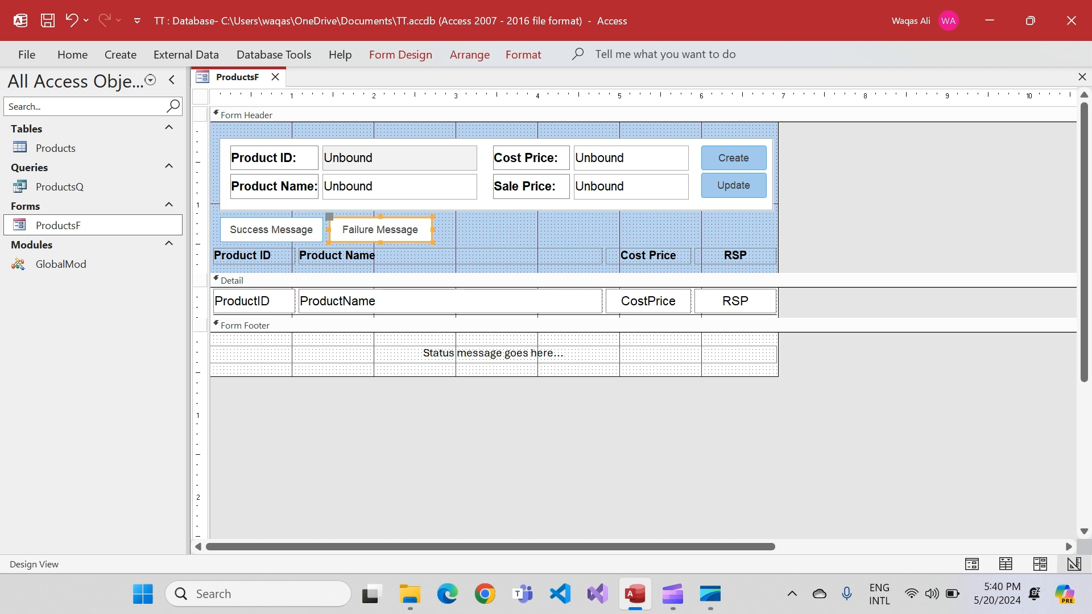
# Shift the column heading labels down to the lower edge of the form header and save the form
pyautogui.moveTo(785, 250); pyautogui.dragTo(234, 263)
pyautogui.click(495, 235)
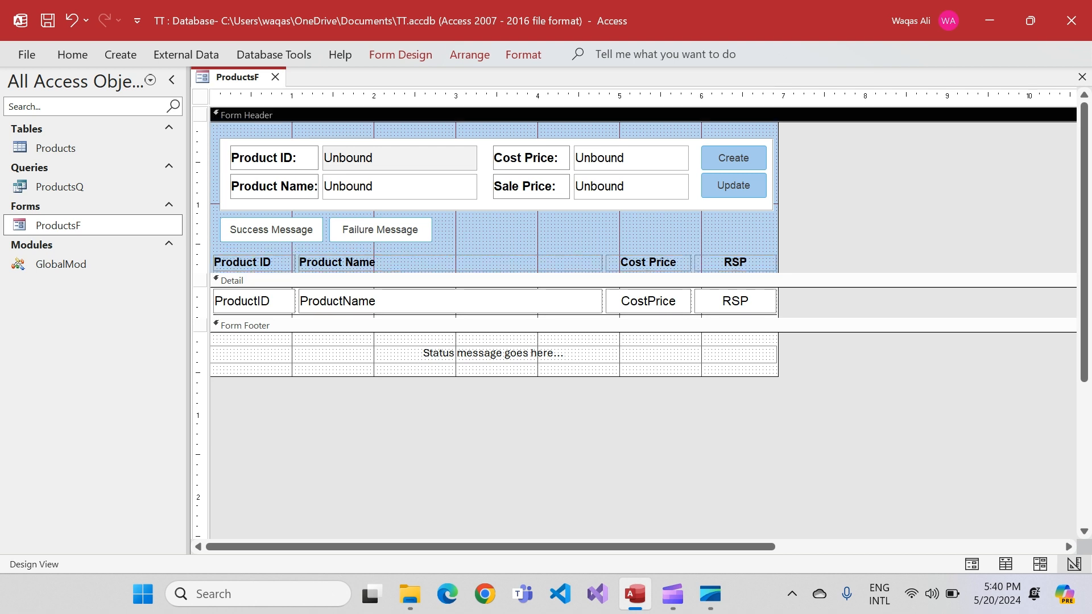
pyautogui.rightClick(228, 71)
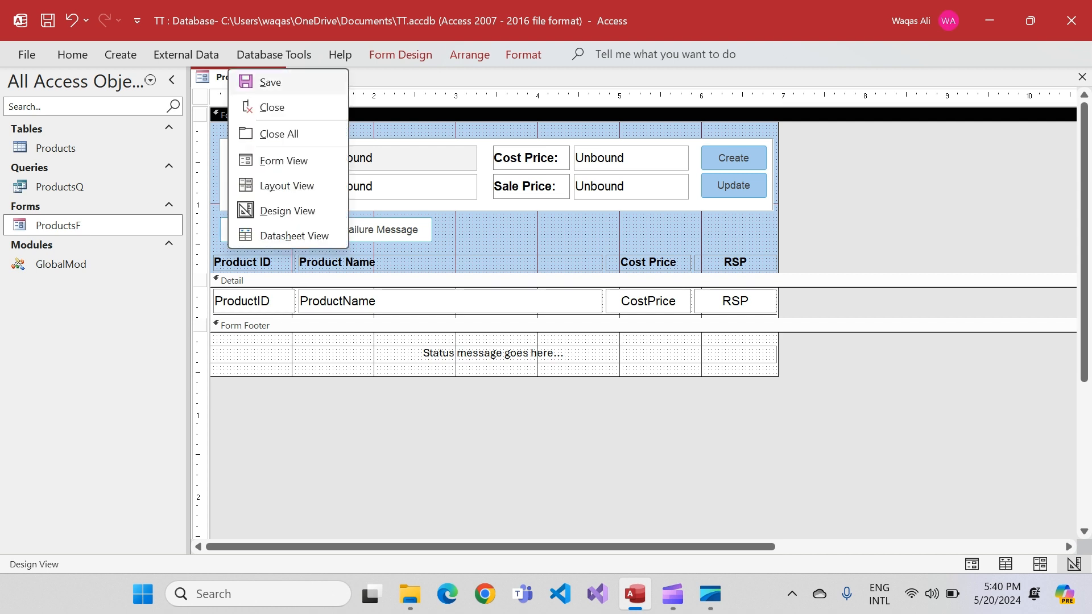
pyautogui.click(255, 82)
# Trim the empty space below the status label in the form footer and display ProductsF in Form View
pyautogui.moveTo(494, 377); pyautogui.dragTo(494, 366)
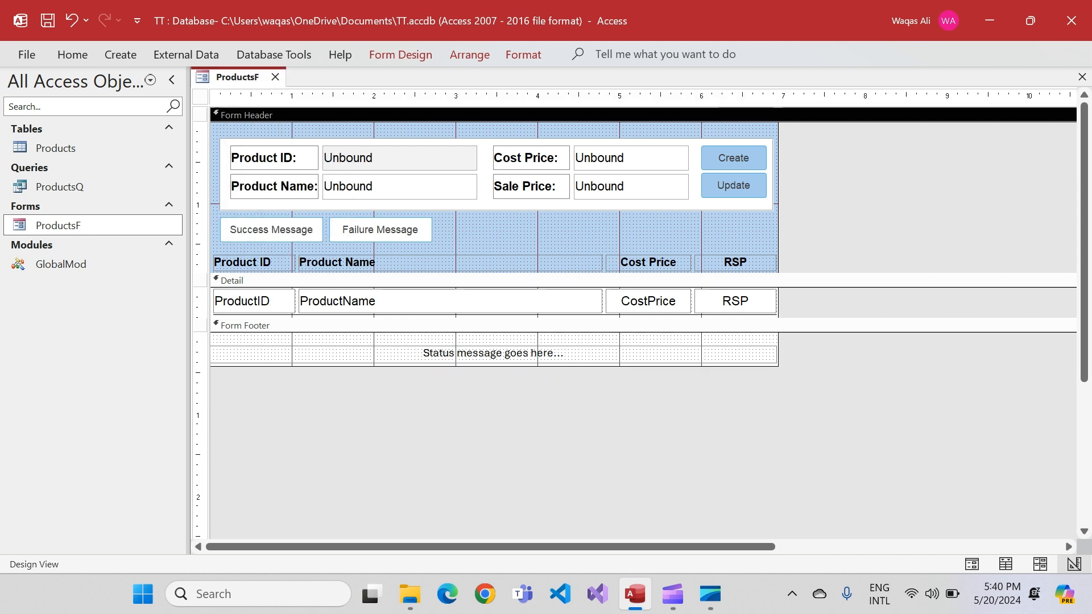
pyautogui.rightClick(230, 77)
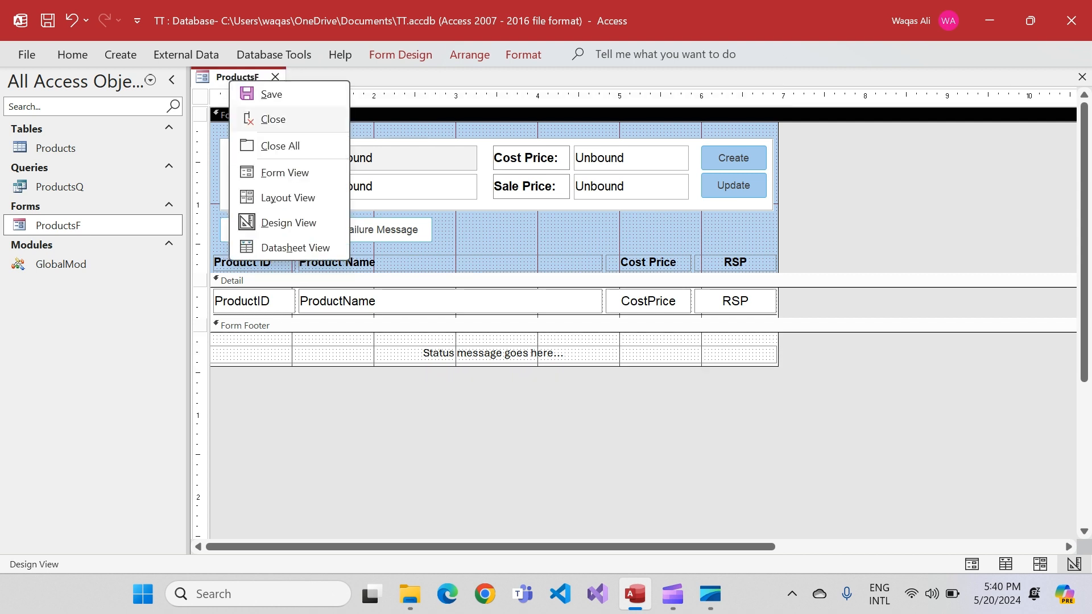
pyautogui.click(267, 173)
pyautogui.moveTo(489, 101); pyautogui.dragTo(524, 90)
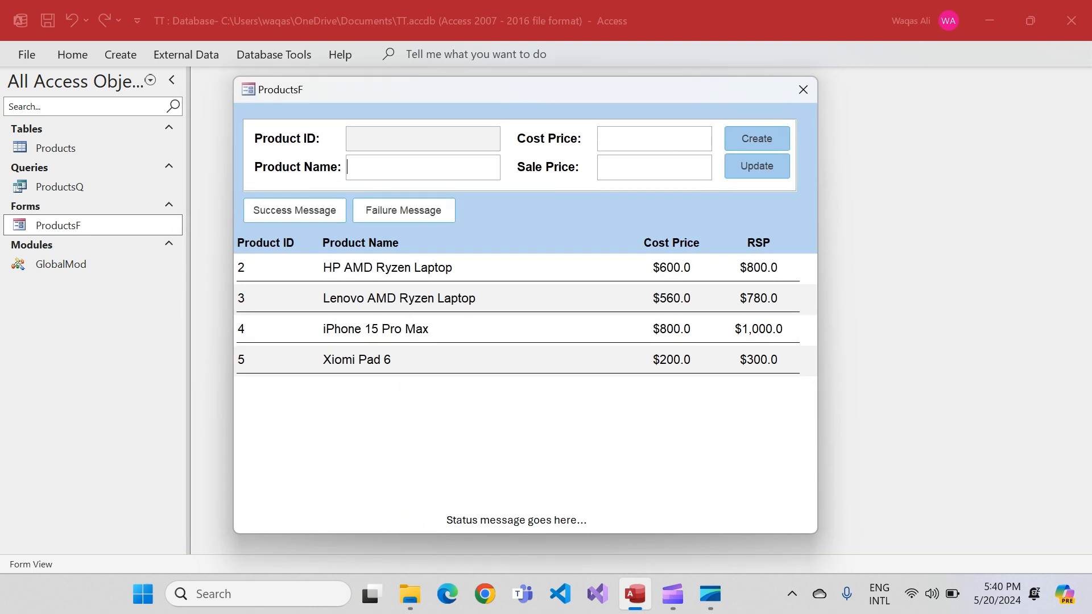
# Try out the Success Message and Failure Message buttons in Form View, and return to Design View
pyautogui.click(295, 210)
pyautogui.click(403, 210)
pyautogui.click(294, 210)
pyautogui.click(403, 211)
pyautogui.click(294, 211)
pyautogui.click(403, 211)
pyautogui.click(294, 210)
pyautogui.click(403, 211)
pyautogui.click(295, 210)
pyautogui.click(403, 210)
pyautogui.click(295, 211)
pyautogui.click(403, 210)
pyautogui.click(294, 211)
pyautogui.press('Right')
pyautogui.rightClick(535, 218)
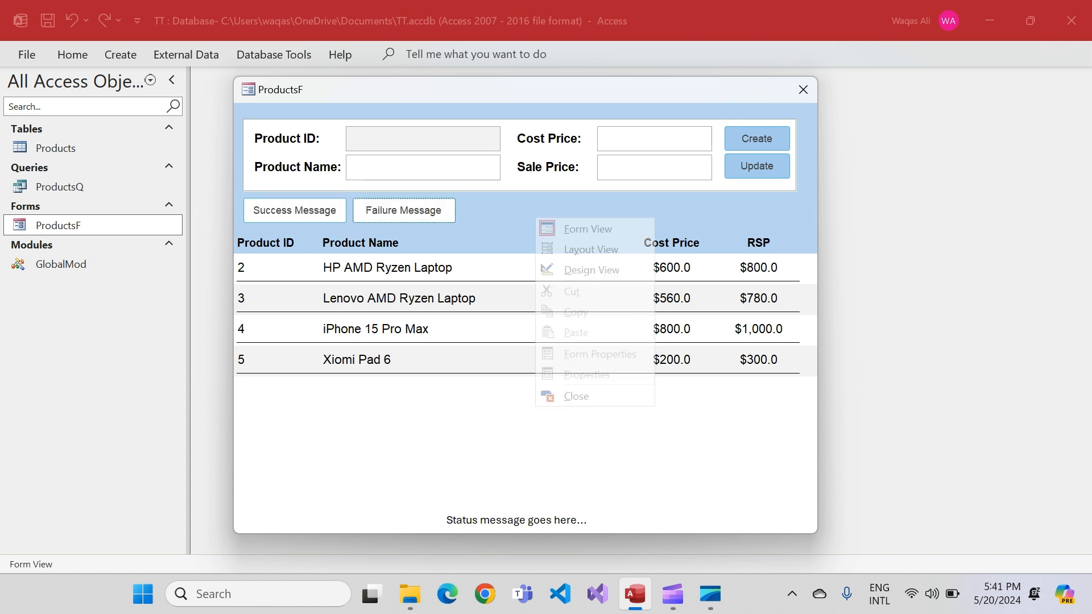
pyautogui.click(591, 270)
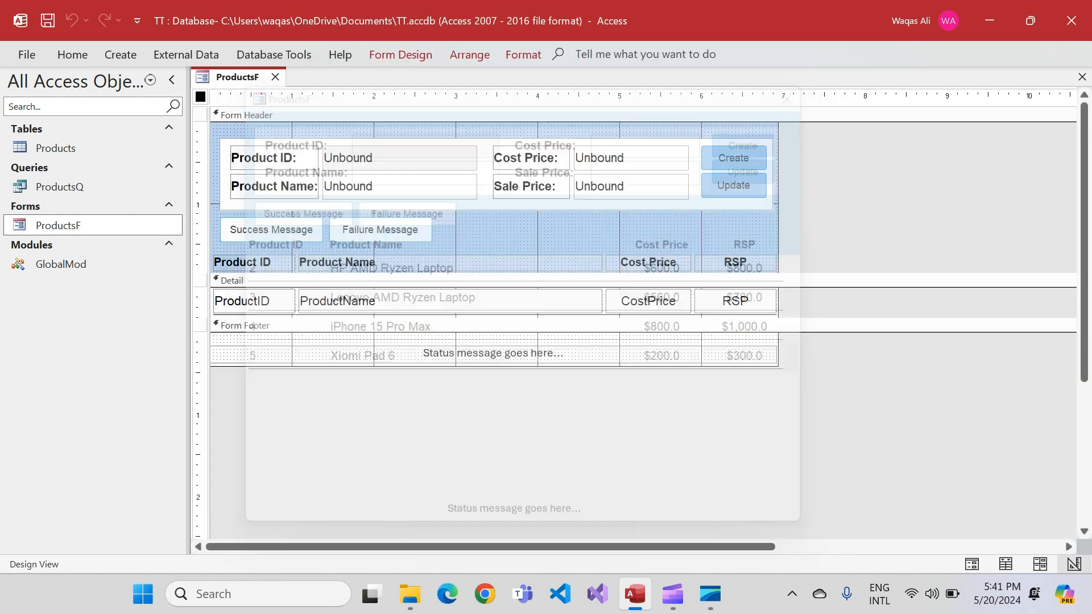
# Name the status message label in the form footer lblMsg
pyautogui.click(271, 230)
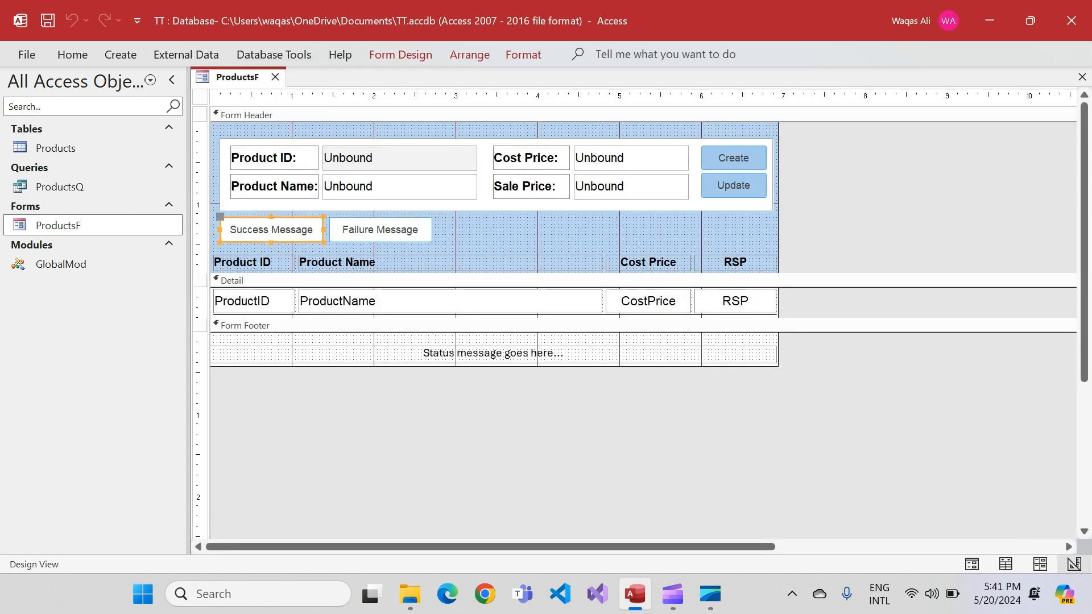
pyautogui.click(493, 353)
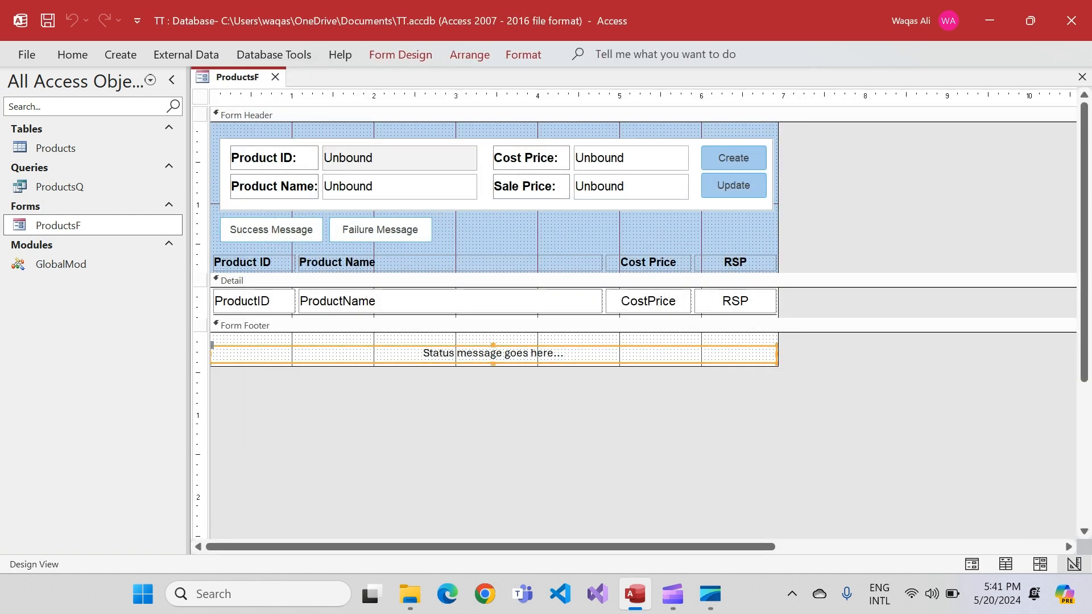
pyautogui.click(400, 54)
pyautogui.click(793, 97)
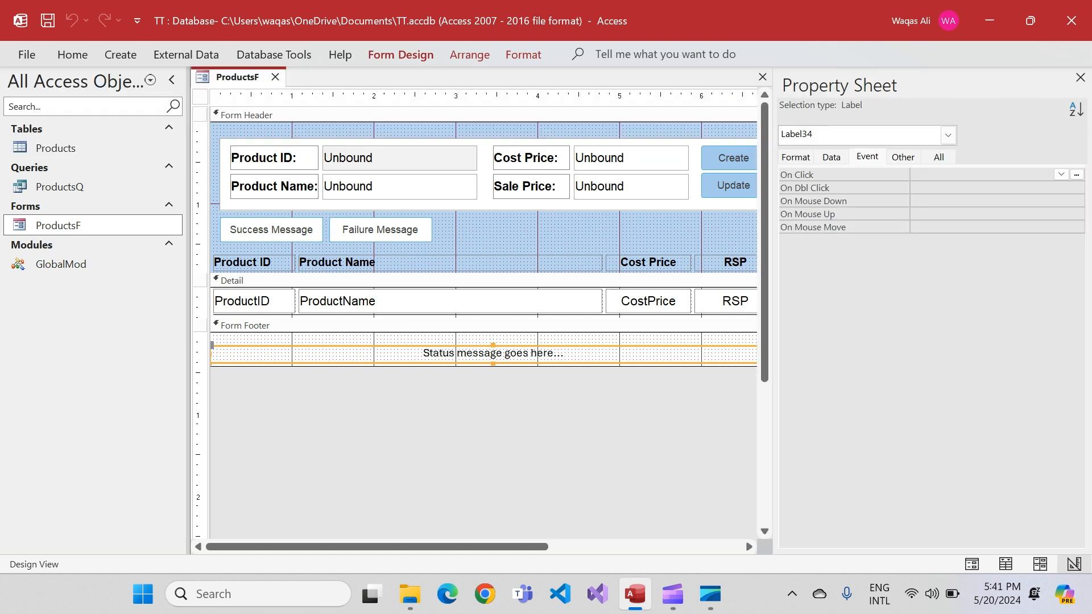
pyautogui.click(903, 157)
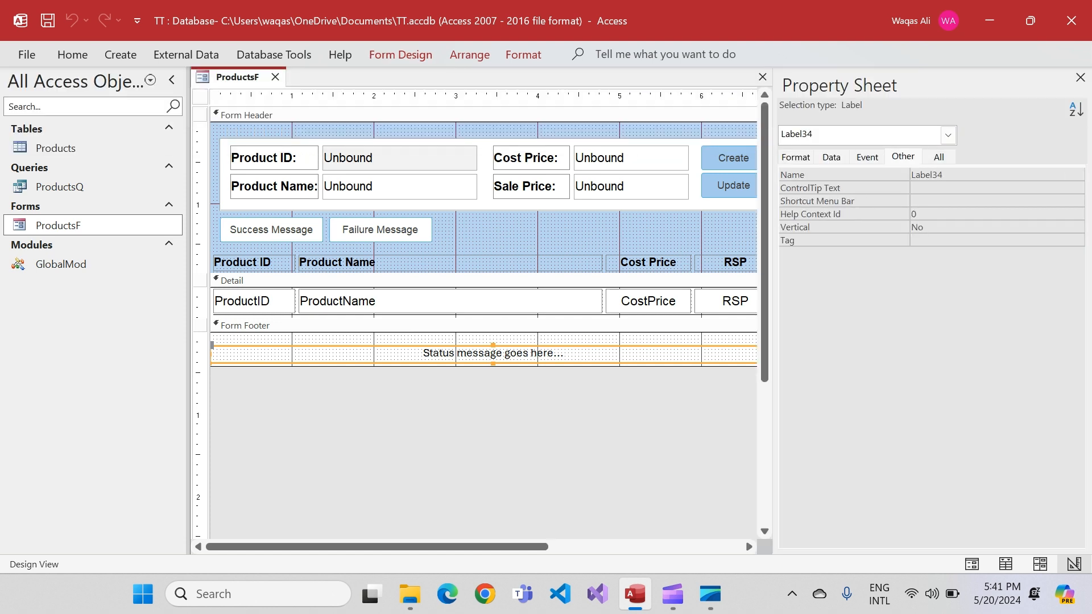
pyautogui.click(932, 174)
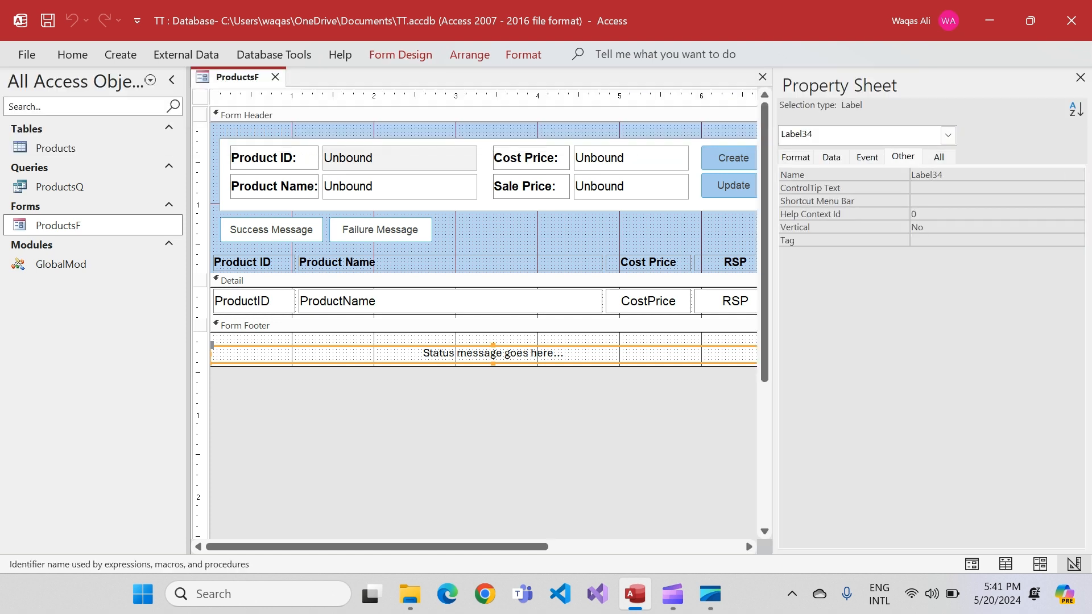
pyautogui.press('BackSpace')
pyautogui.press('BackSpace')
pyautogui.press('BackSpace')
pyautogui.press('BackSpace')
pyautogui.press('BackSpace')
pyautogui.press('BackSpace')
pyautogui.press('BackSpace')
pyautogui.write('lblMsg')
pyautogui.press('Return')
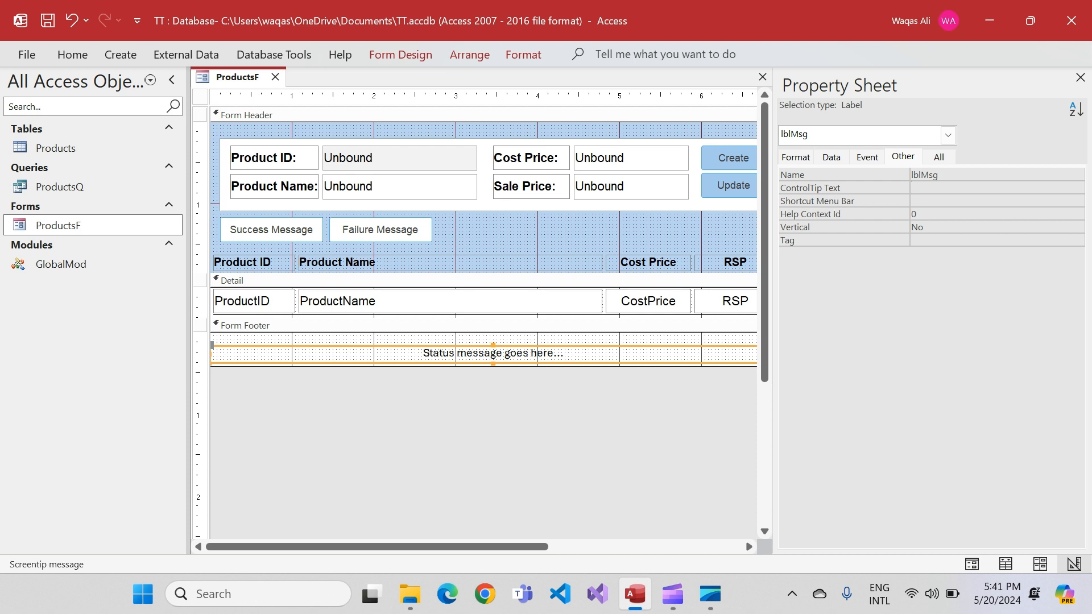
# Name the Success Message button btnSuccess
pyautogui.click(271, 230)
pyautogui.doubleClick(937, 175)
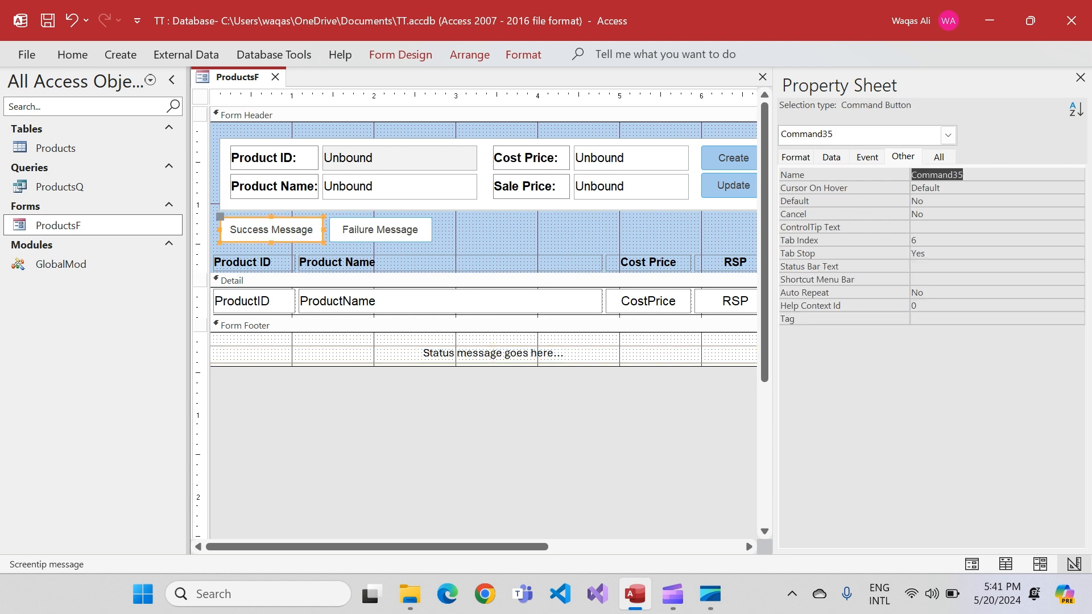
pyautogui.write('btnSuccess')
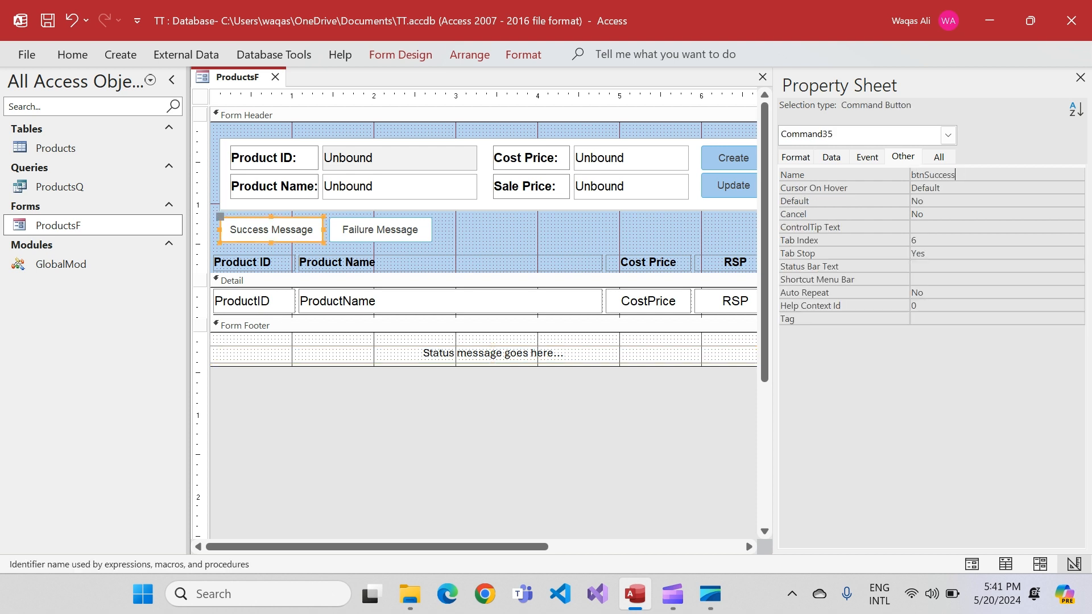
pyautogui.press('Return')
# Name the Failure Message button btnFailure
pyautogui.click(380, 229)
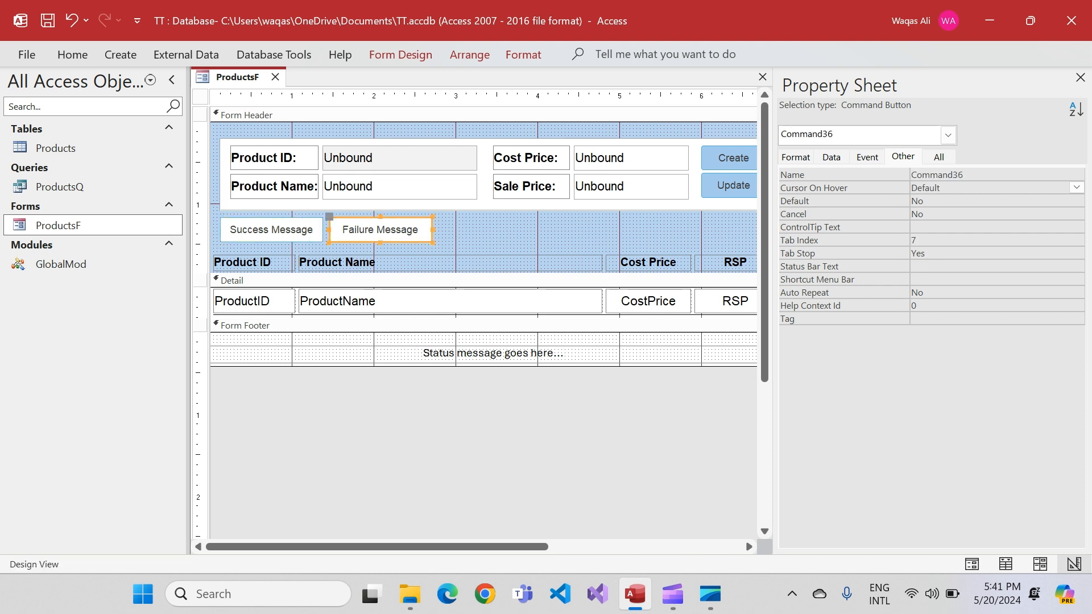
pyautogui.doubleClick(937, 176)
pyautogui.write('btnFailye')
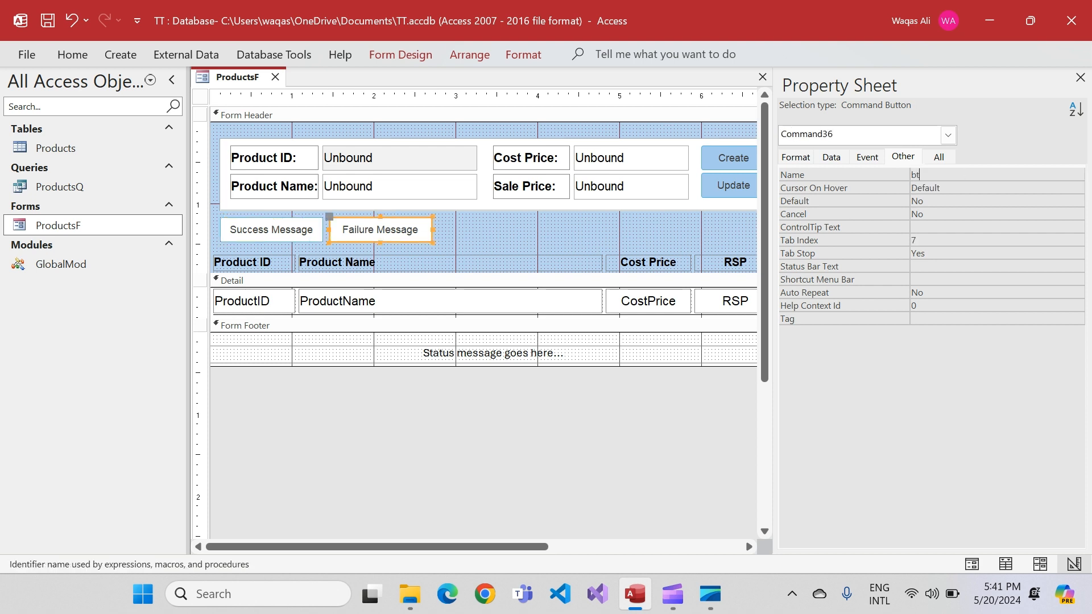
pyautogui.press('BackSpace')
pyautogui.press('BackSpace')
pyautogui.write('ure')
pyautogui.press('Return')
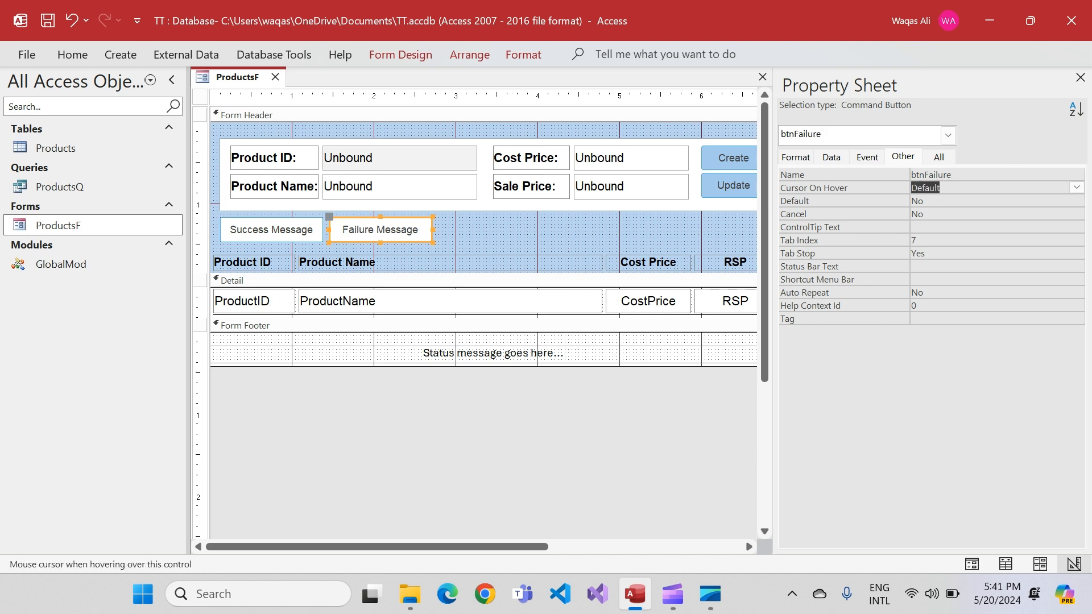
# Review the existing message box code in the GlobalMod module and close the code editor
pyautogui.doubleClick(61, 265)
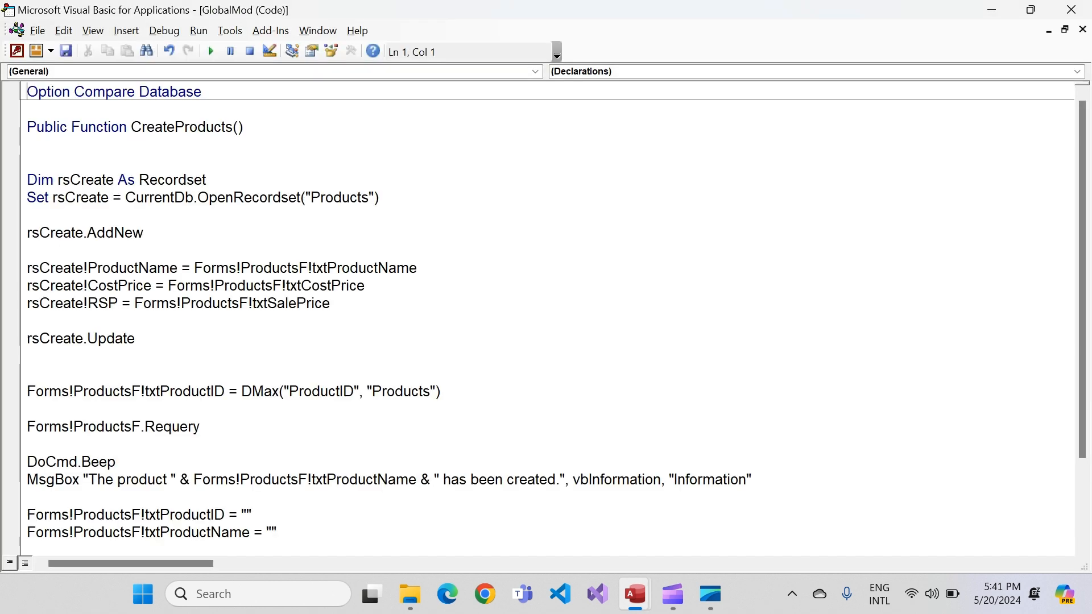
pyautogui.scroll(-2, 547, 319)
pyautogui.scroll(2, 547, 318)
pyautogui.click(1070, 9)
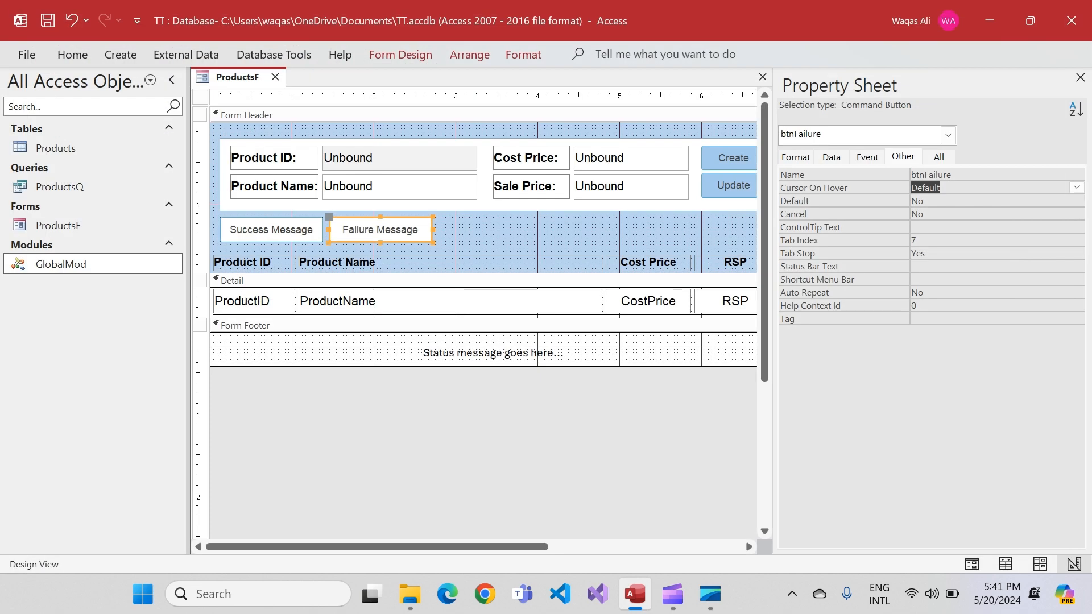
# Create an On Click event procedure for the btnSuccess button with the Code Builder and add a blank line inside it
pyautogui.click(200, 96)
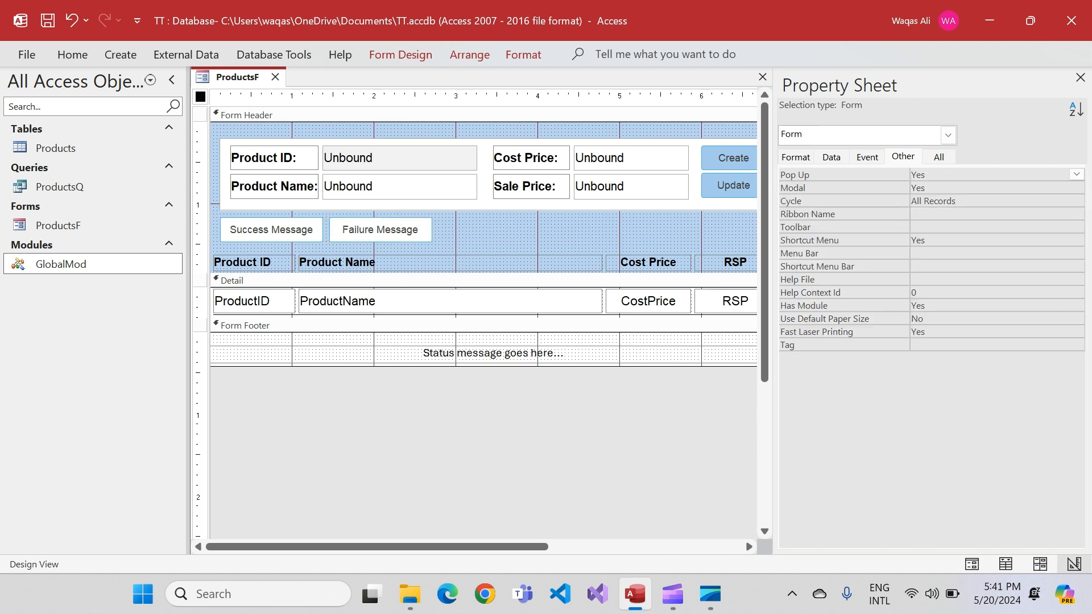
pyautogui.click(271, 229)
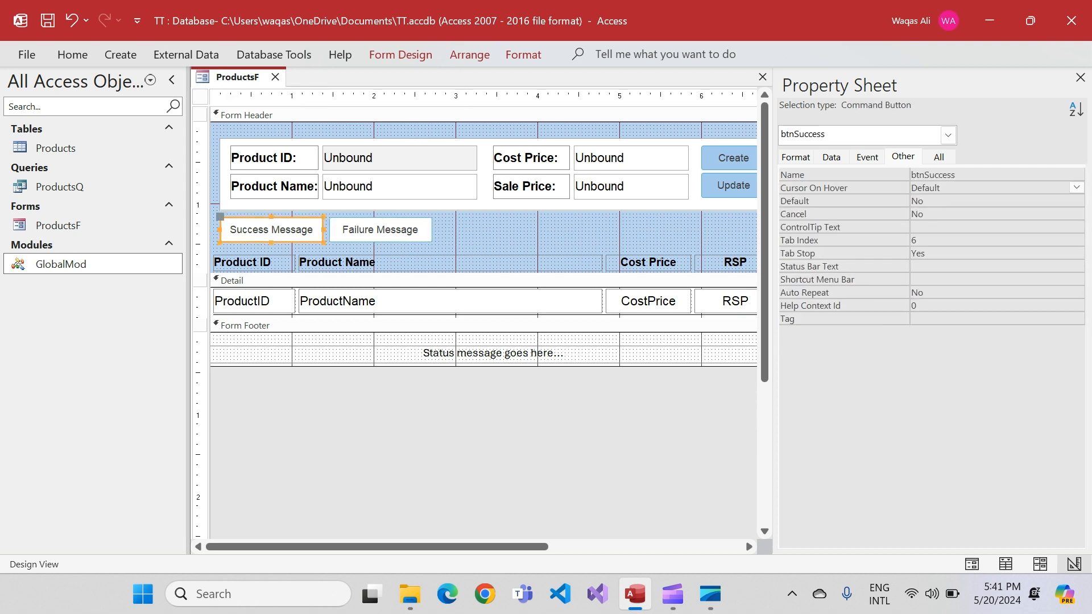
pyautogui.click(867, 156)
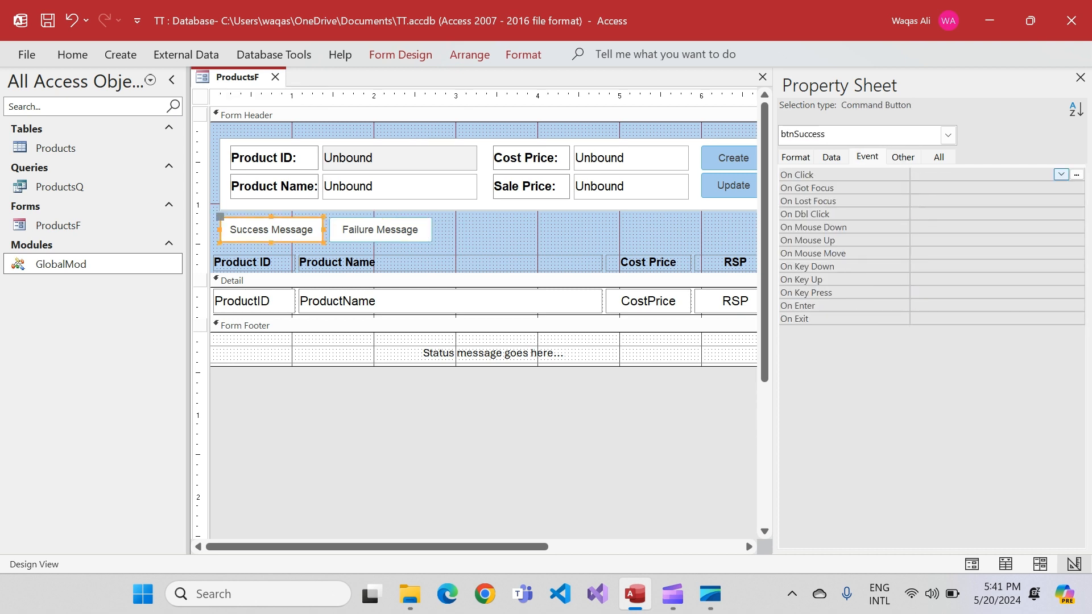
pyautogui.click(1076, 174)
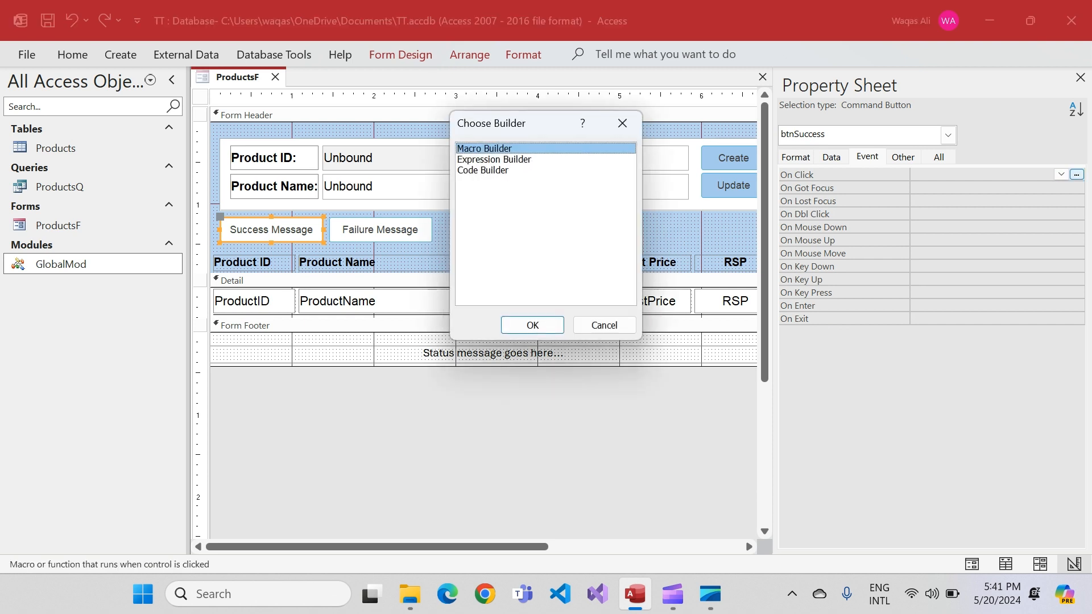
pyautogui.doubleClick(482, 170)
pyautogui.press('Return')
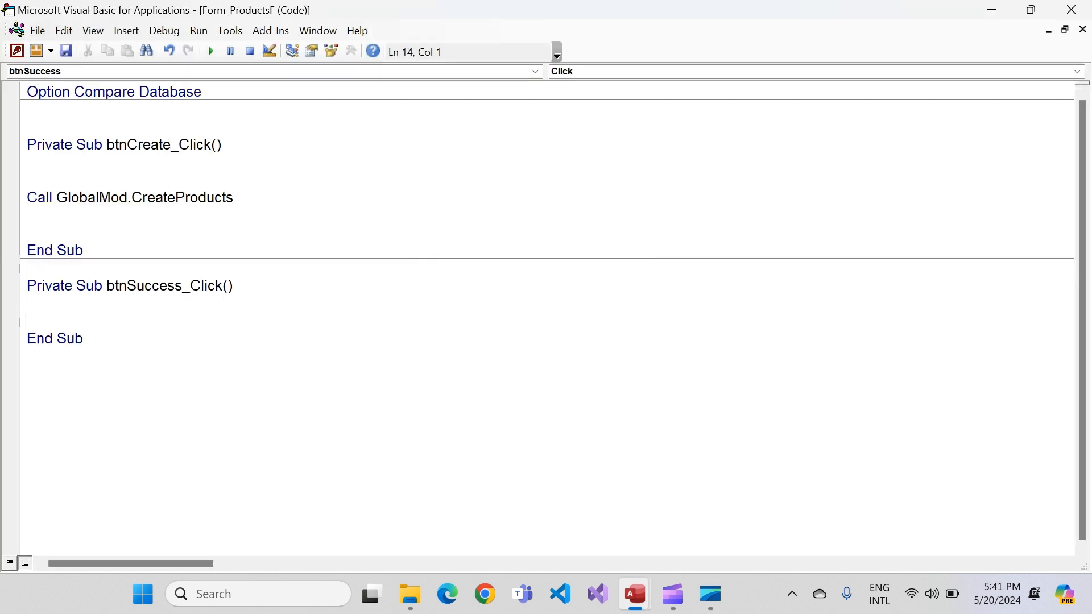
pyautogui.press('Return')
pyautogui.press('Up')
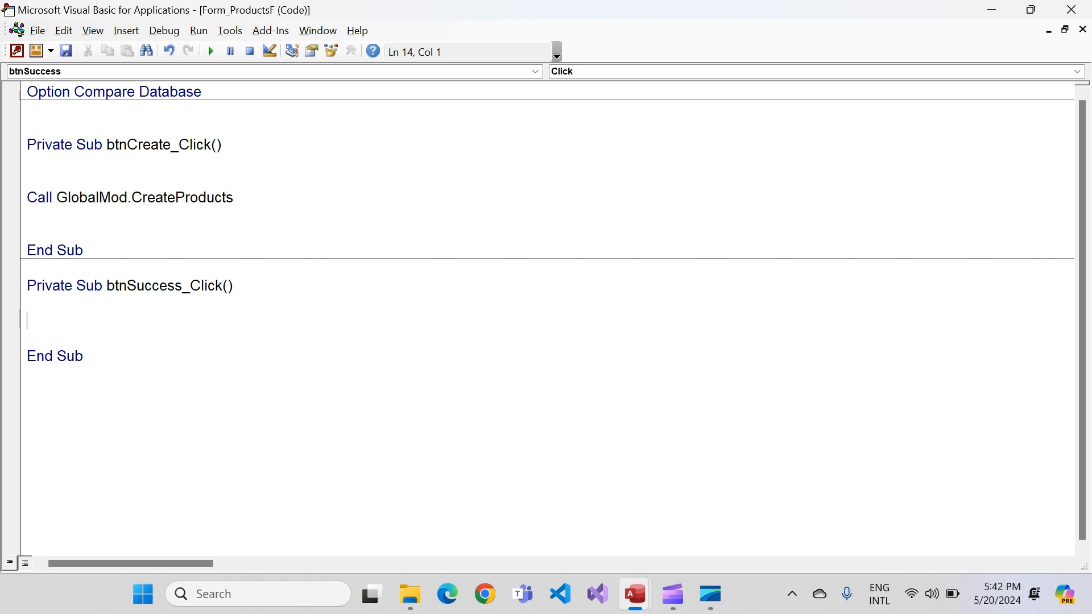
# In btnSuccess_Click, set the lblMsg caption to "This message is successfully printed."
pyautogui.write('me.lbl')
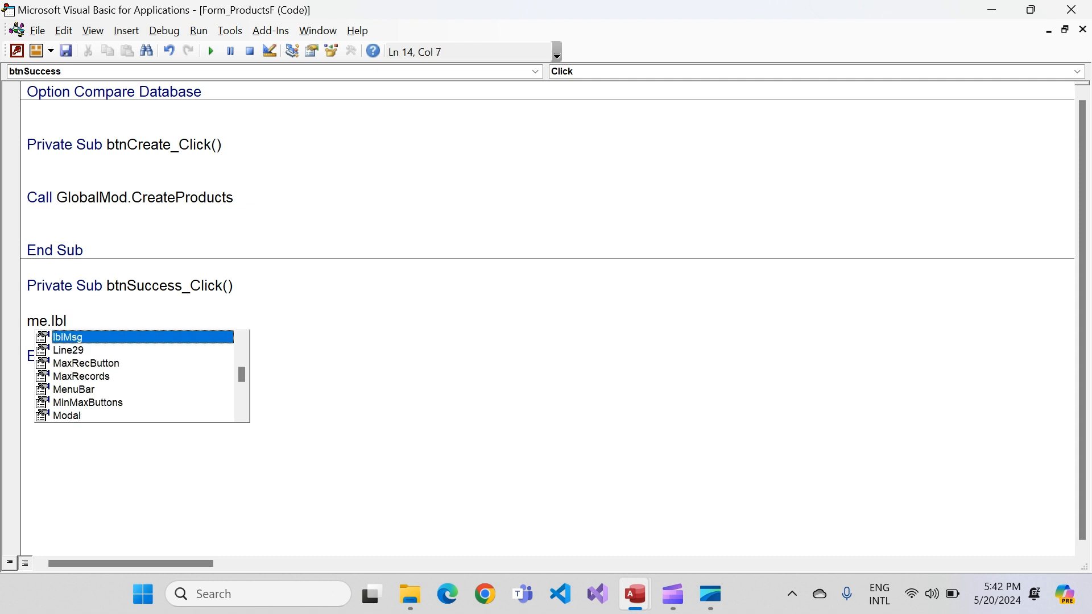
pyautogui.press('Tab')
pyautogui.write('.ca')
pyautogui.press('Tab')
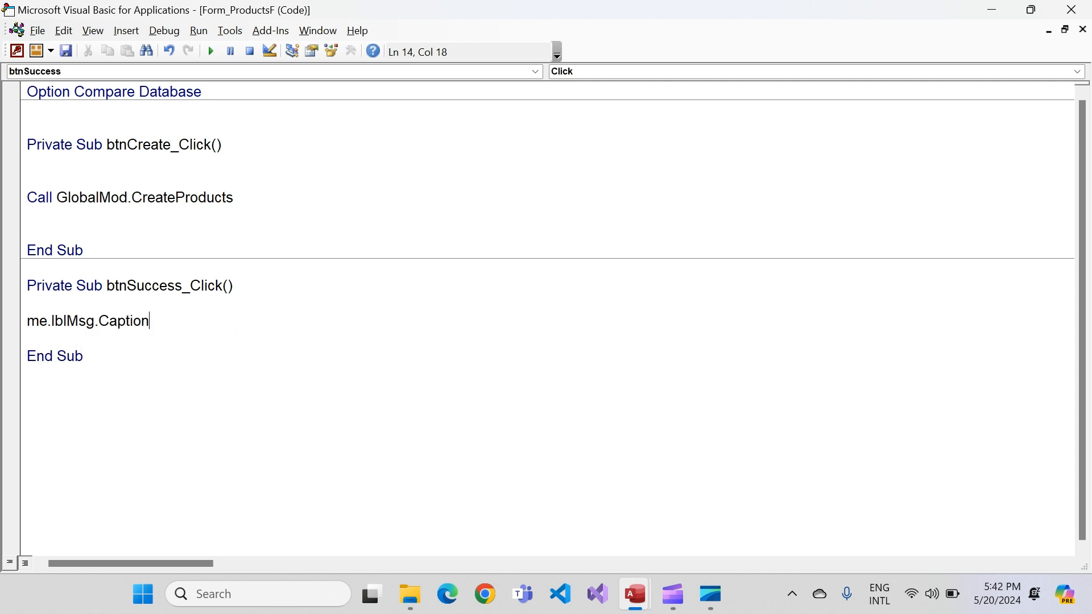
pyautogui.write('= ')
pyautogui.write('""')
pyautogui.write('The')
pyautogui.press('BackSpace')
pyautogui.write('is m')
pyautogui.write('essage is su')
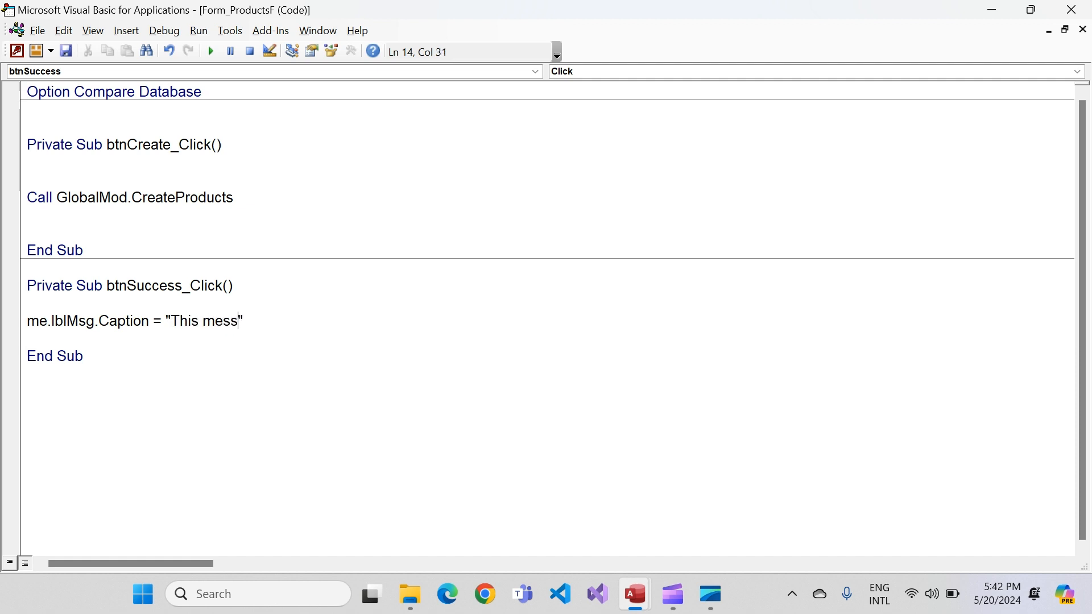
pyautogui.write('cces')
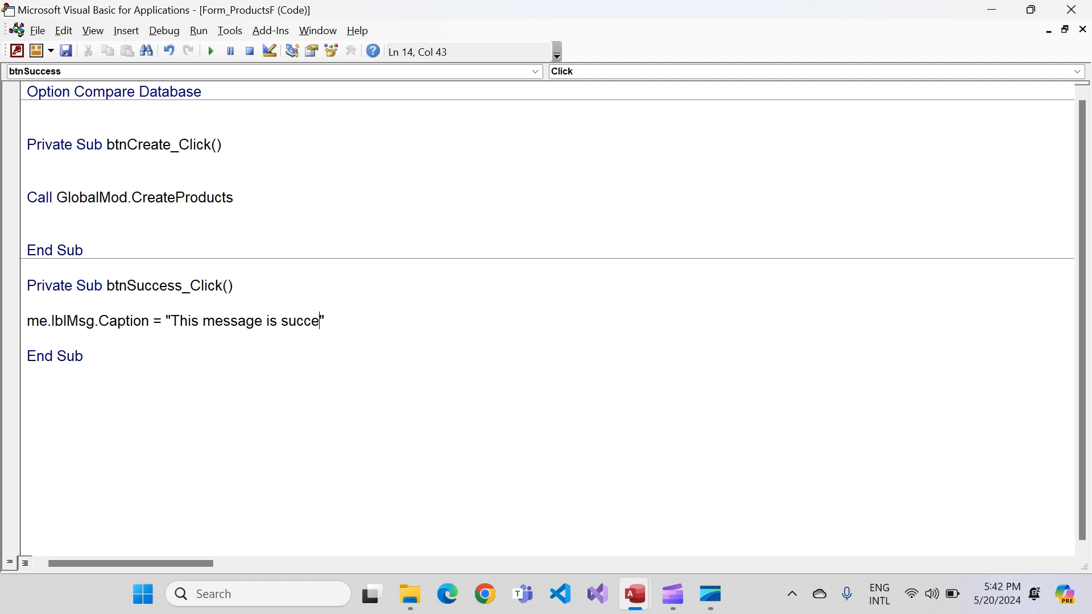
pyautogui.write('sfully printed')
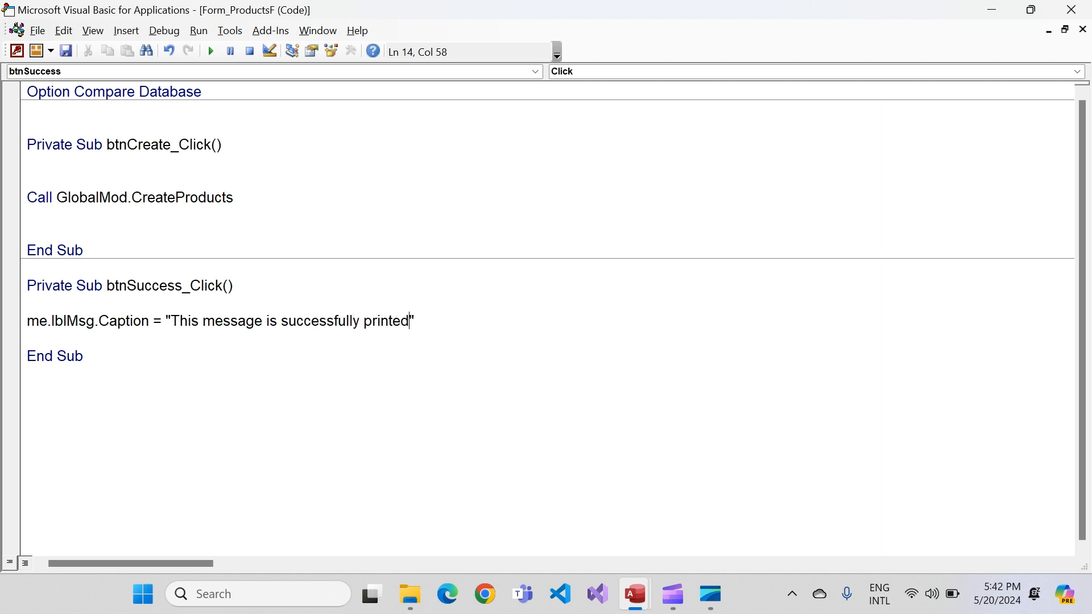
pyautogui.write('.')
pyautogui.press('Down')
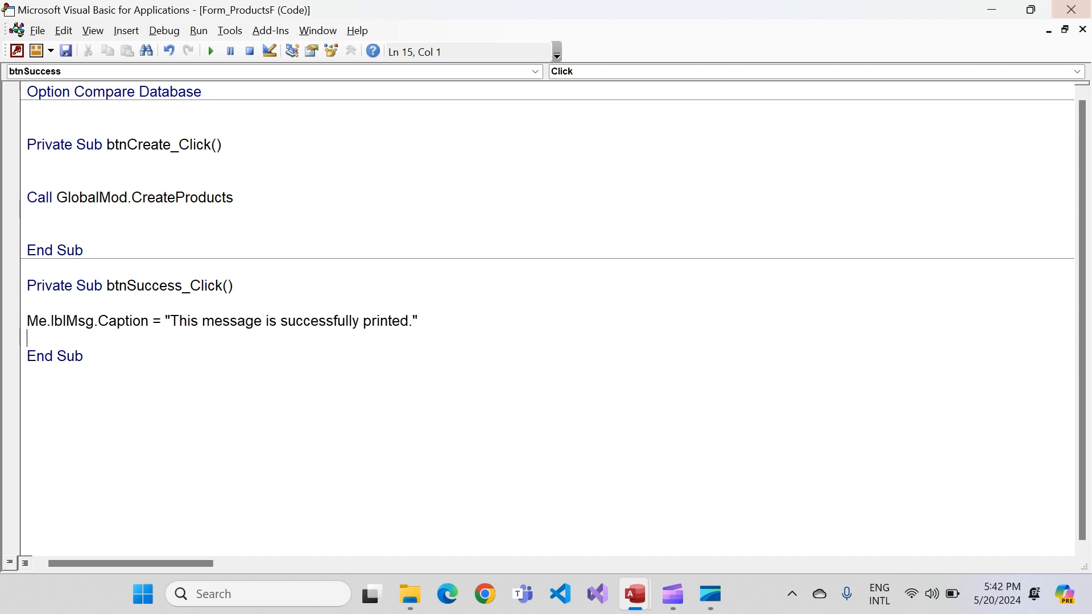
# Create an On Click event procedure for the btnFailure button with the Code Builder and add a blank line inside it
pyautogui.click(1071, 10)
pyautogui.click(379, 230)
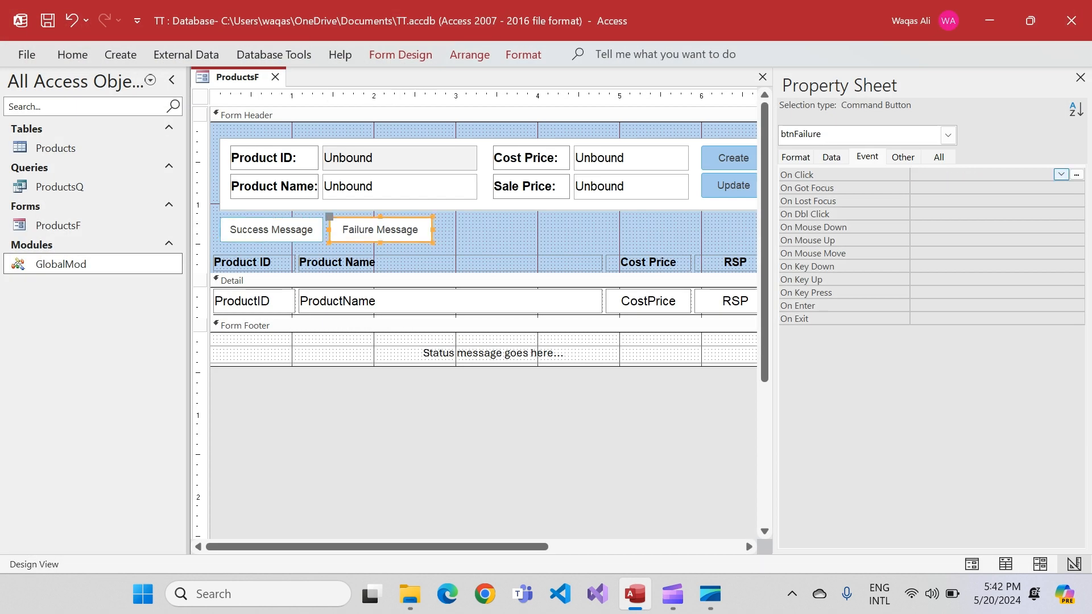
pyautogui.click(1076, 175)
pyautogui.doubleClick(482, 171)
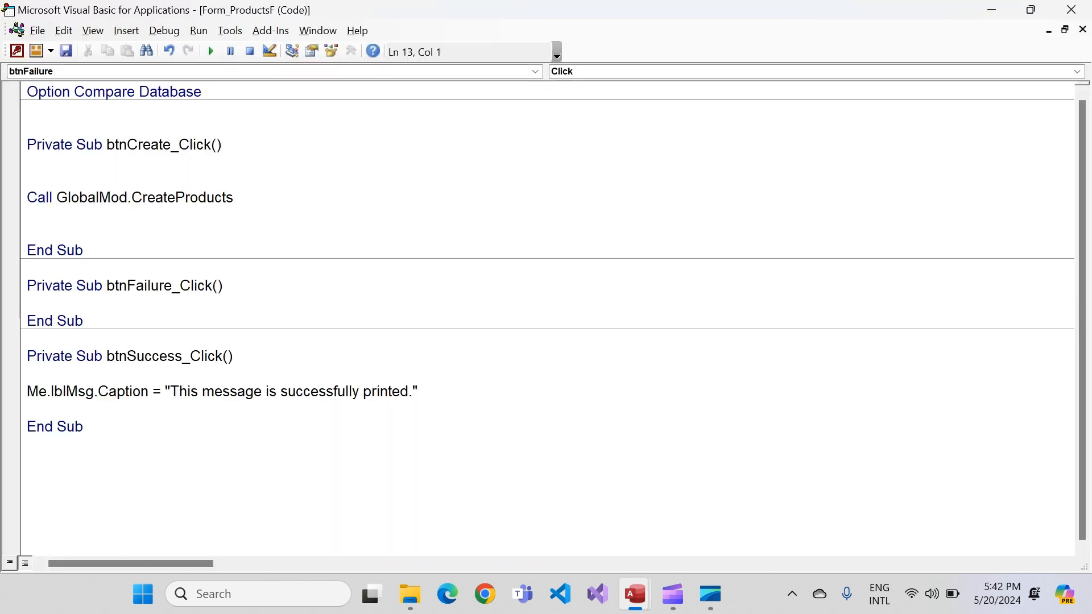
pyautogui.press('Return')
pyautogui.press('Return')
pyautogui.press('Up')
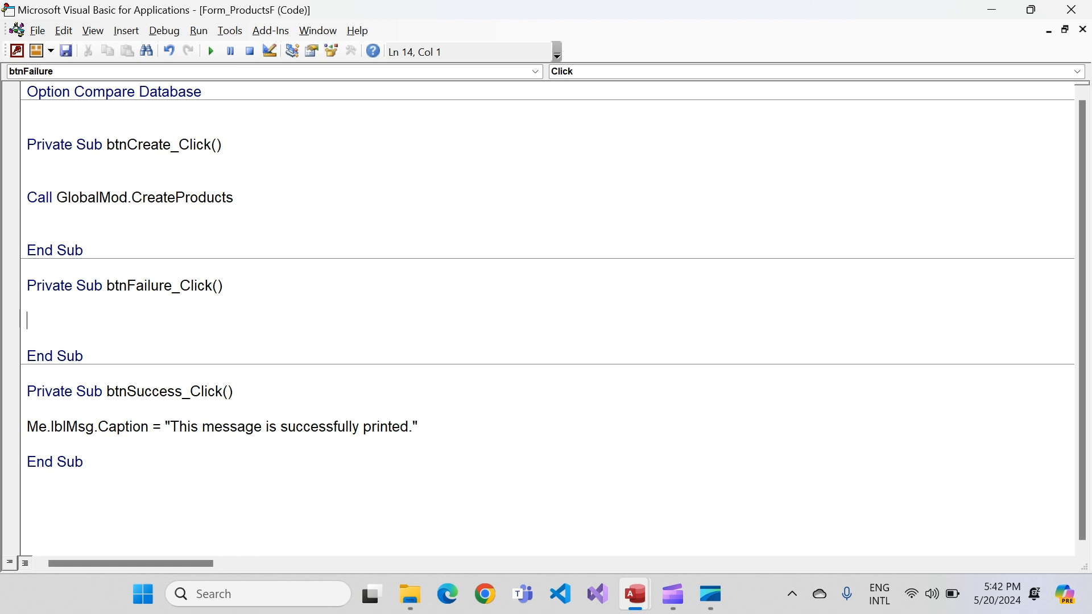
# Reword the caption text in btnSuccess_Click to "This success message is successfully printed."
pyautogui.click(202, 426)
pyautogui.write('success')
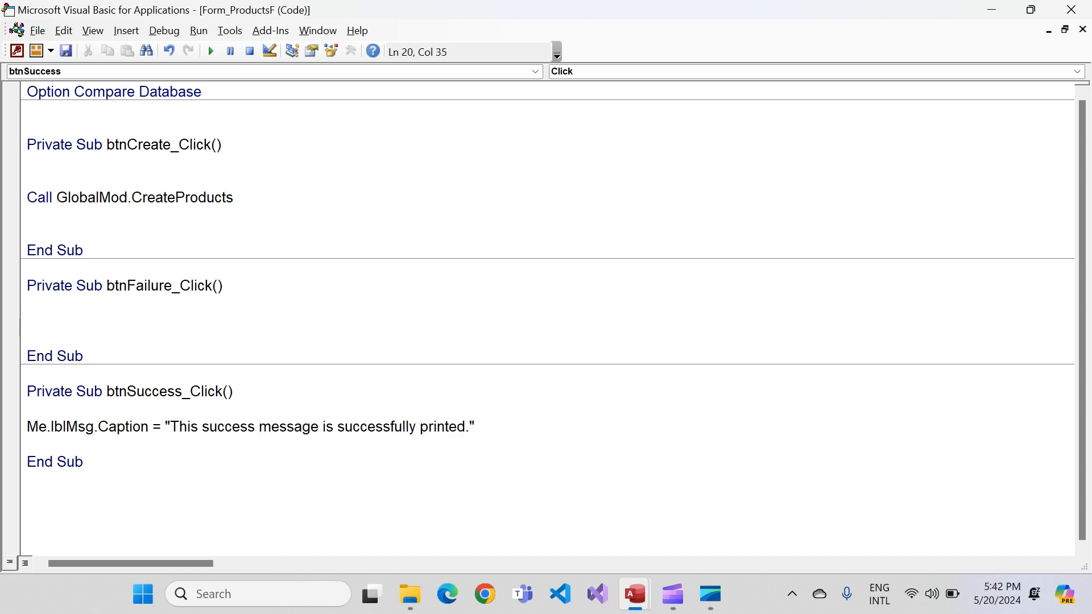
pyautogui.click(84, 462)
# In btnFailure_Click, set the lblMsg caption to "This failure message is successfully printed." and close the code editor
pyautogui.click(28, 320)
pyautogui.write('me.lbl')
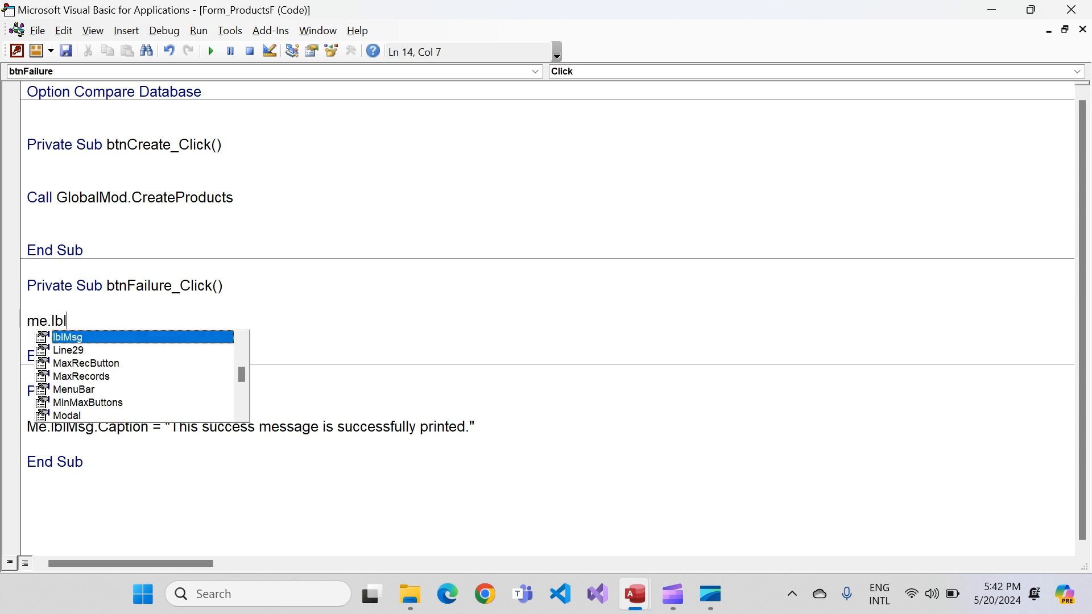
pyautogui.press('Tab')
pyautogui.write('.cap')
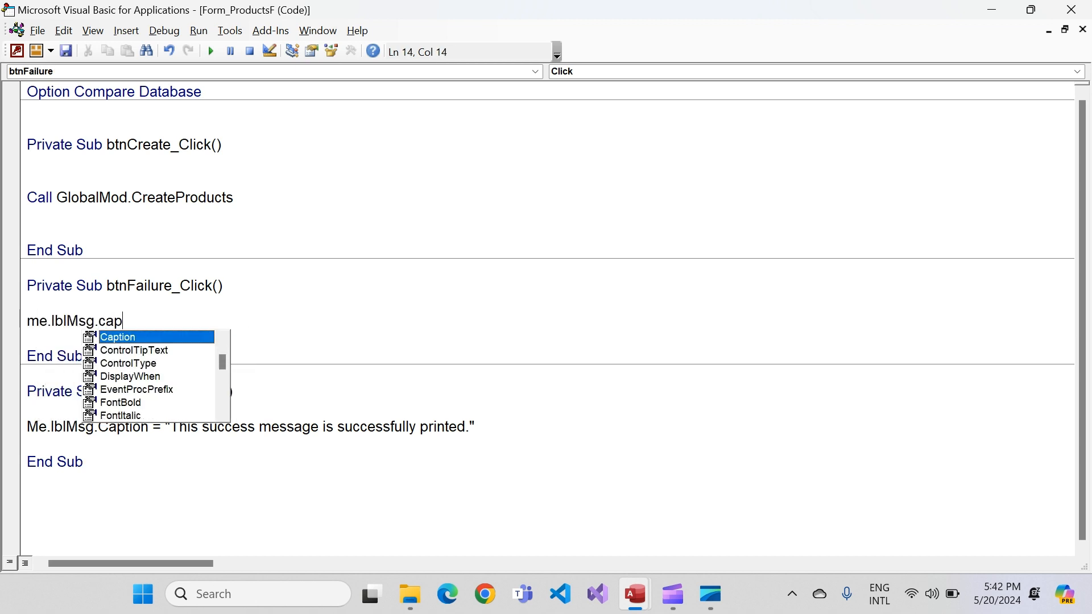
pyautogui.press('Tab')
pyautogui.write('= ""')
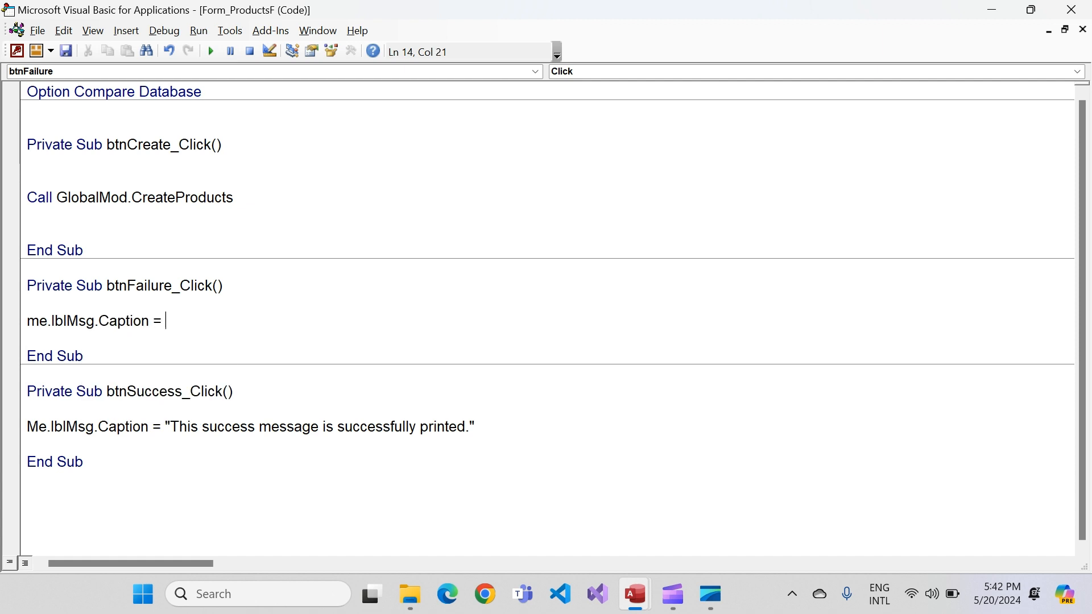
pyautogui.press('Left')
pyautogui.write('This fail')
pyautogui.write('ure message ')
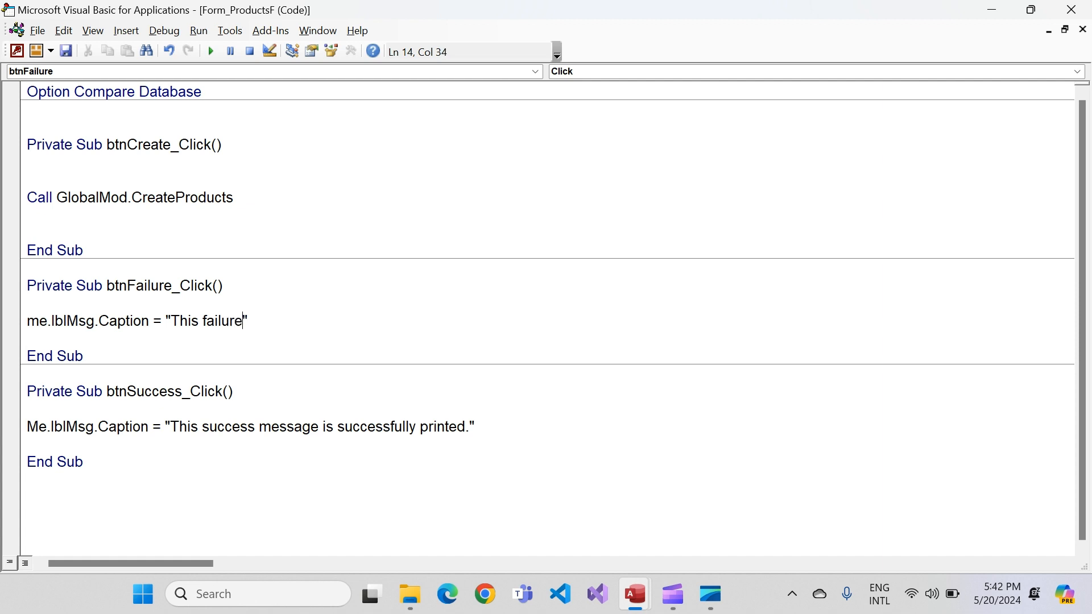
pyautogui.write('is success')
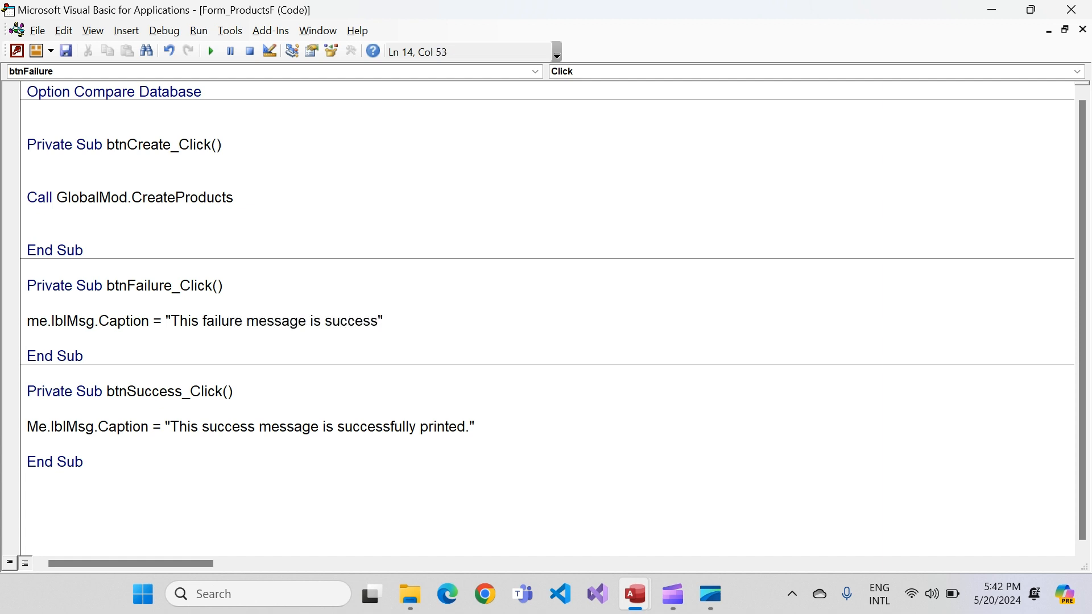
pyautogui.write('fully printed.')
pyautogui.press('Down')
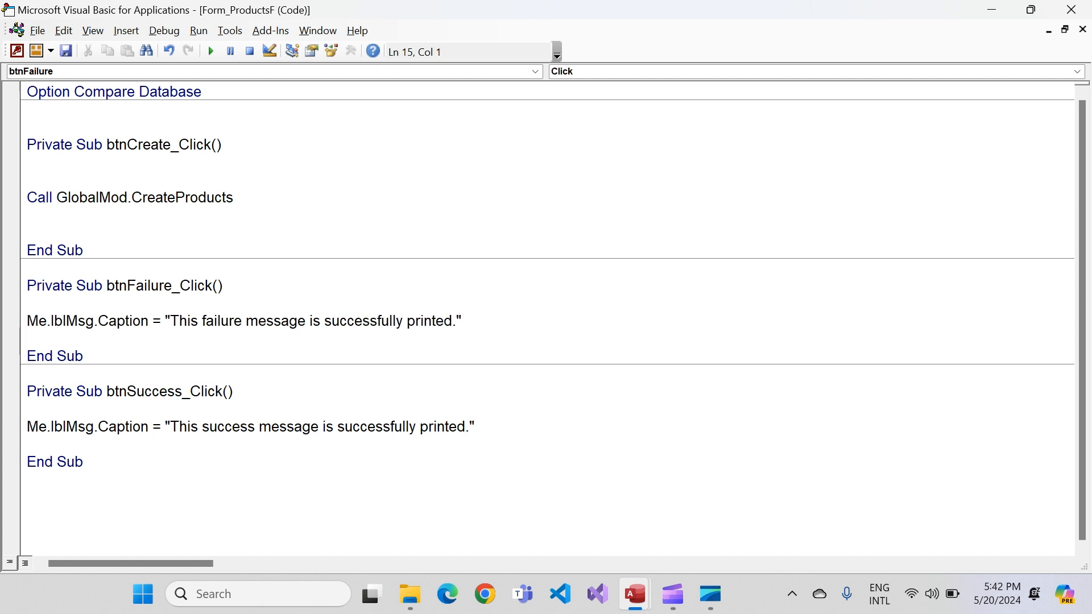
pyautogui.click(1070, 10)
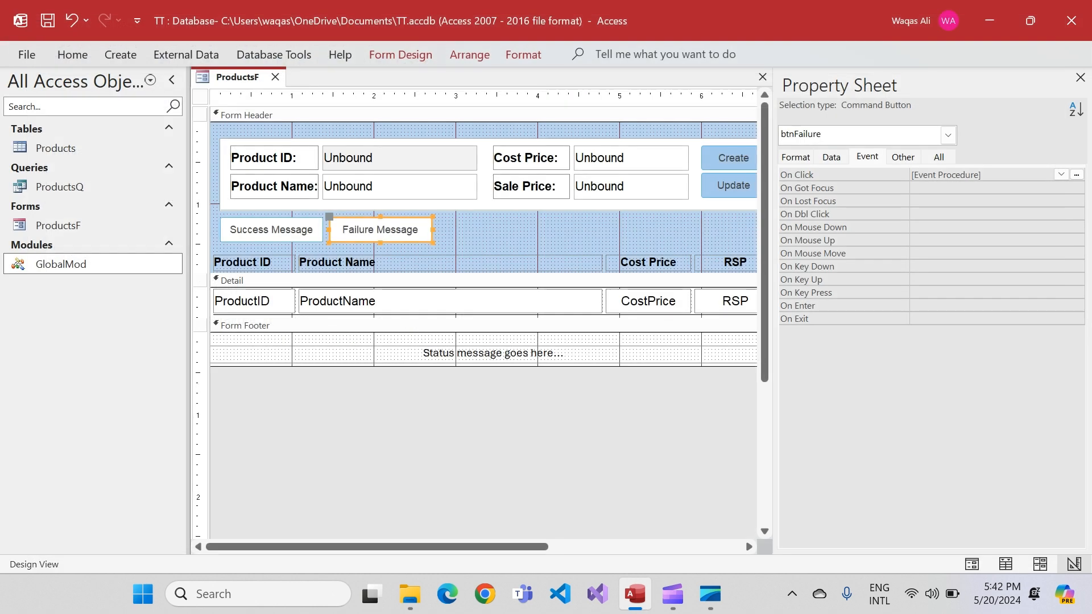
# Run ProductsF in Form View, test the Success Message and Failure Message buttons, and close the form
pyautogui.rightClick(228, 76)
pyautogui.click(279, 166)
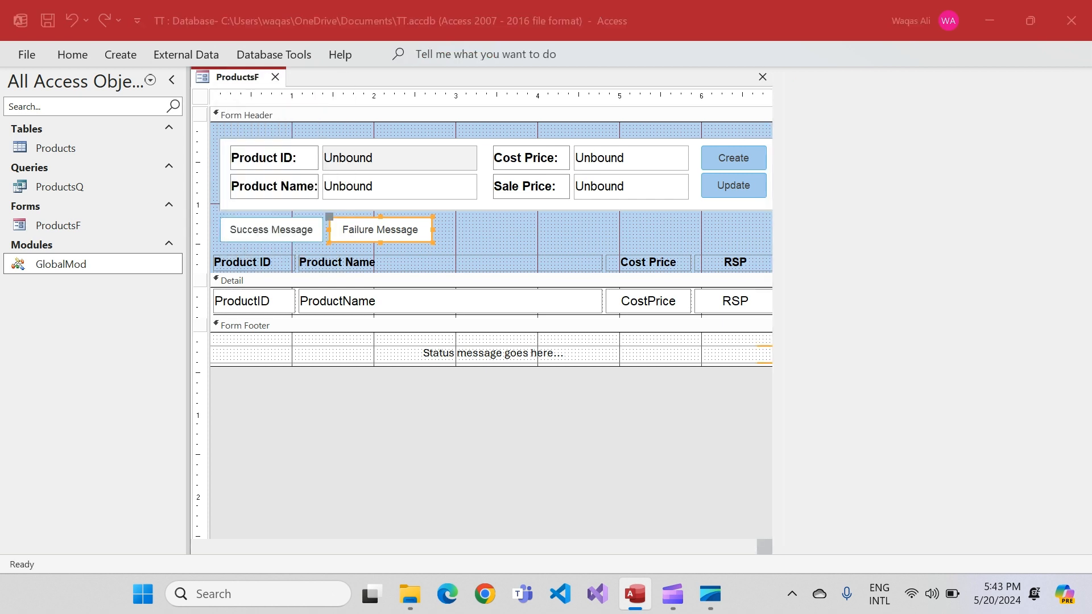
pyautogui.moveTo(447, 109); pyautogui.dragTo(468, 105)
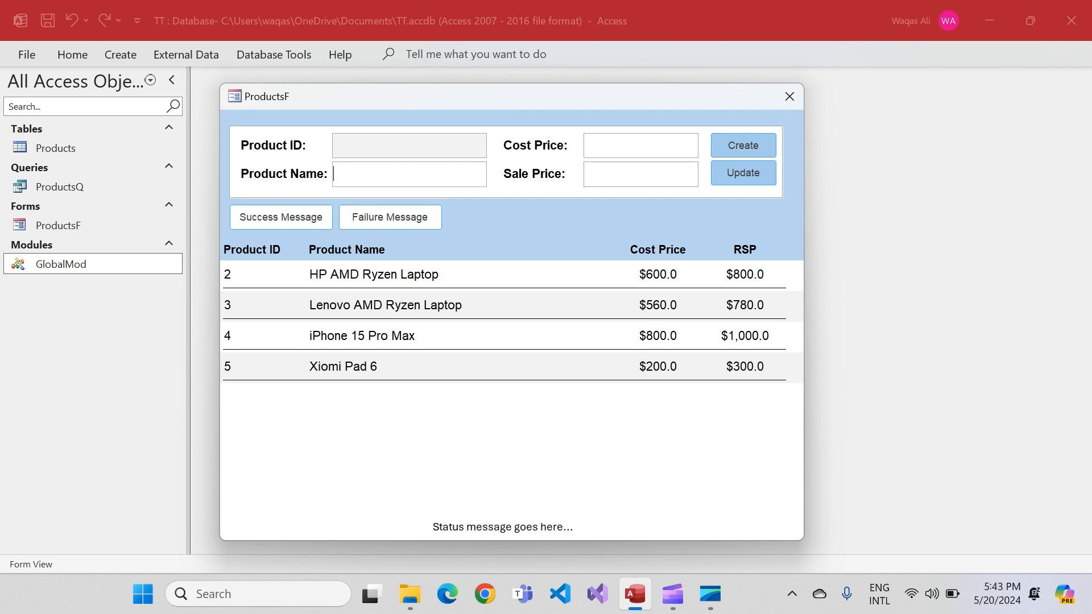
pyautogui.click(280, 218)
pyautogui.press('Return')
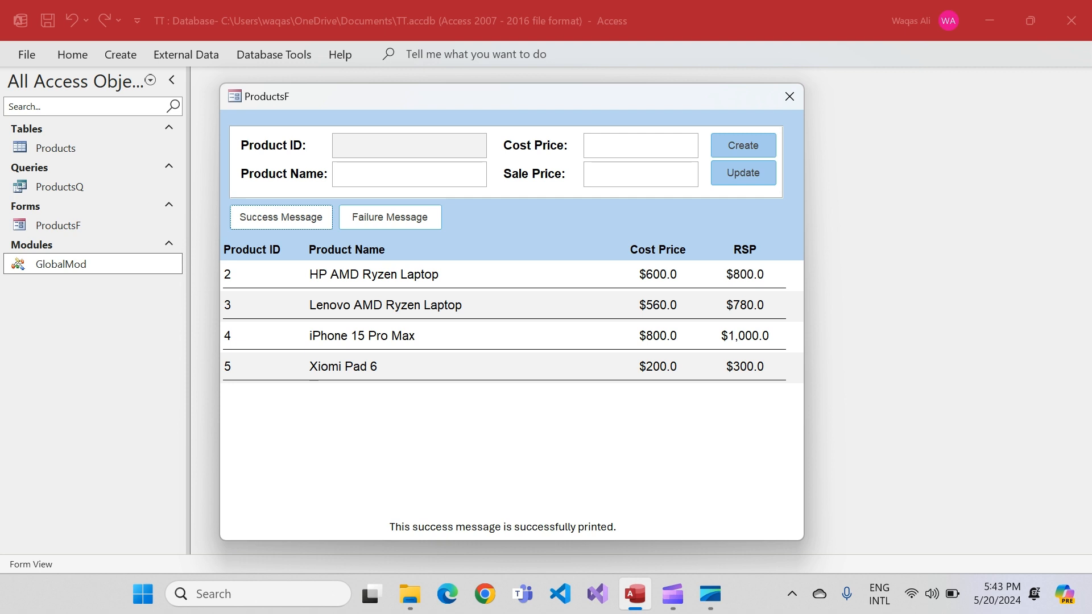
pyautogui.click(390, 217)
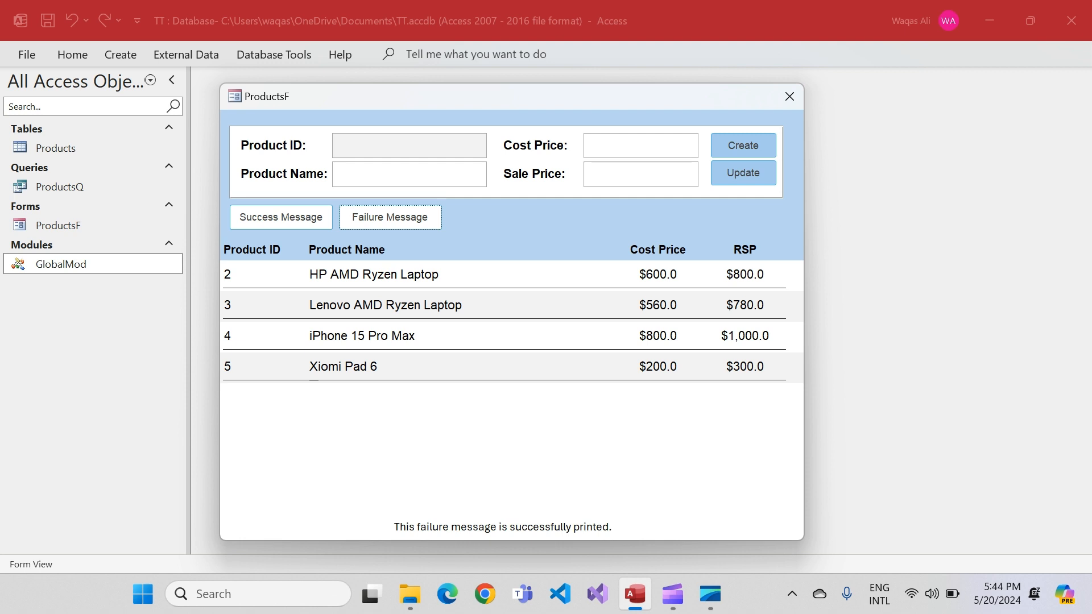
pyautogui.click(789, 97)
# Reopen the ProductsF form and switch it to Design View
pyautogui.doubleClick(59, 226)
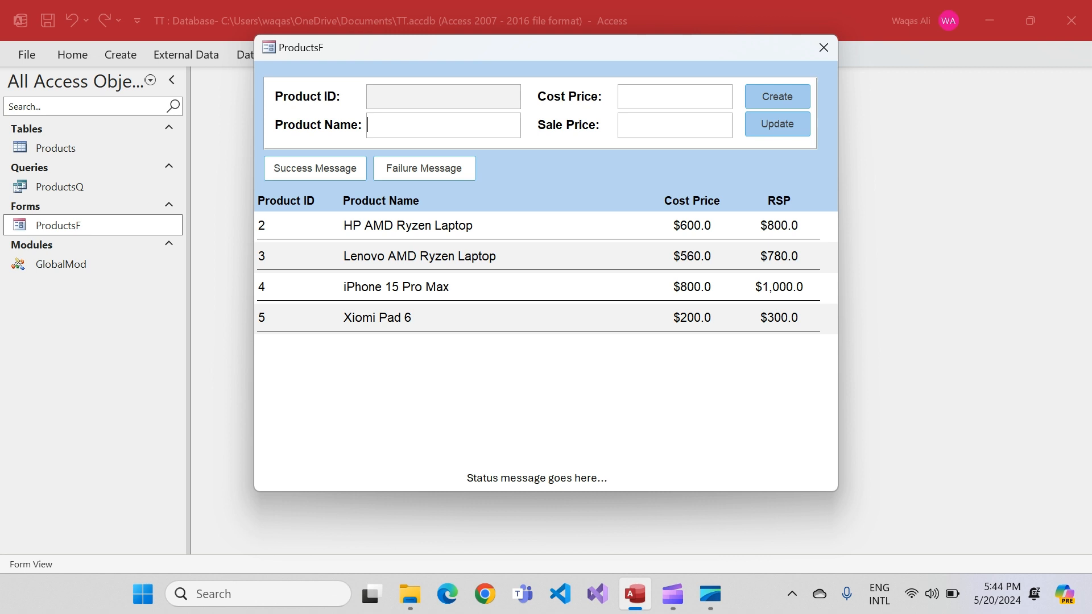
pyautogui.rightClick(561, 374)
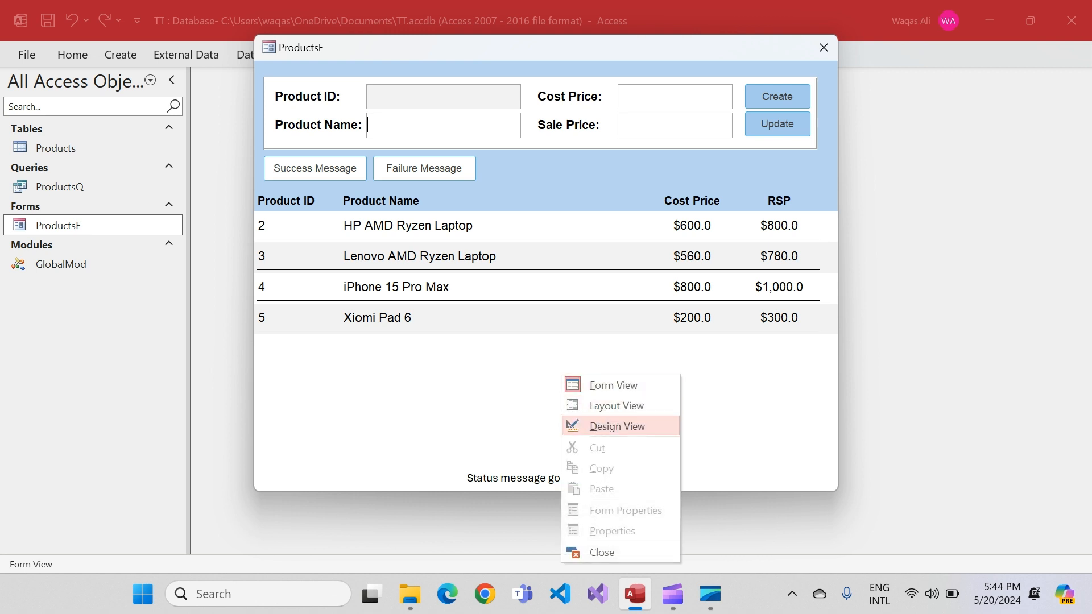
pyautogui.click(617, 426)
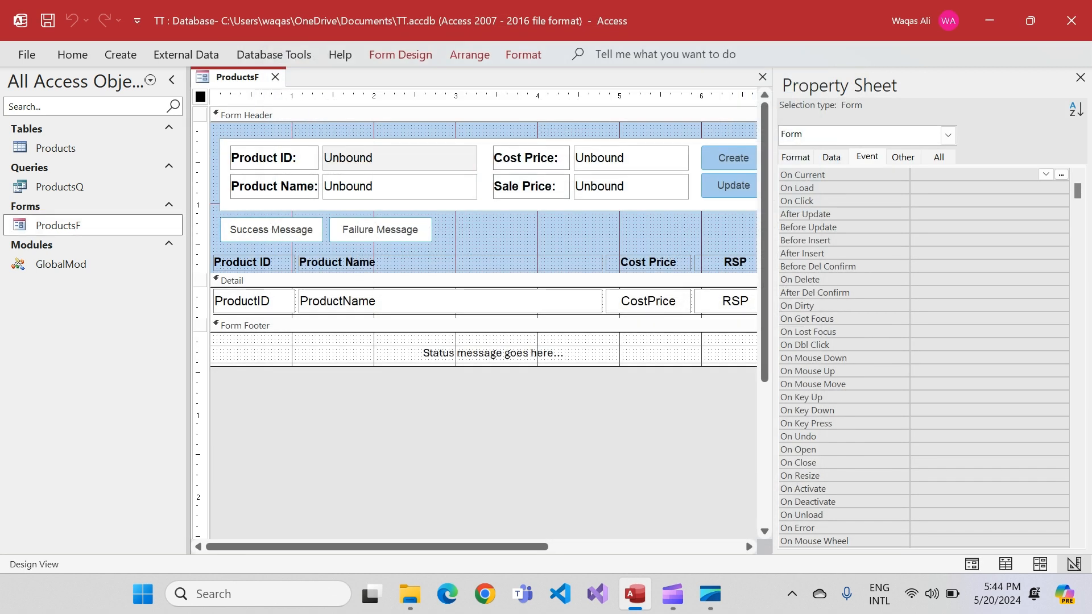
# Create an On Load event procedure for the form with the Code Builder and add blank lines inside it
pyautogui.click(973, 188)
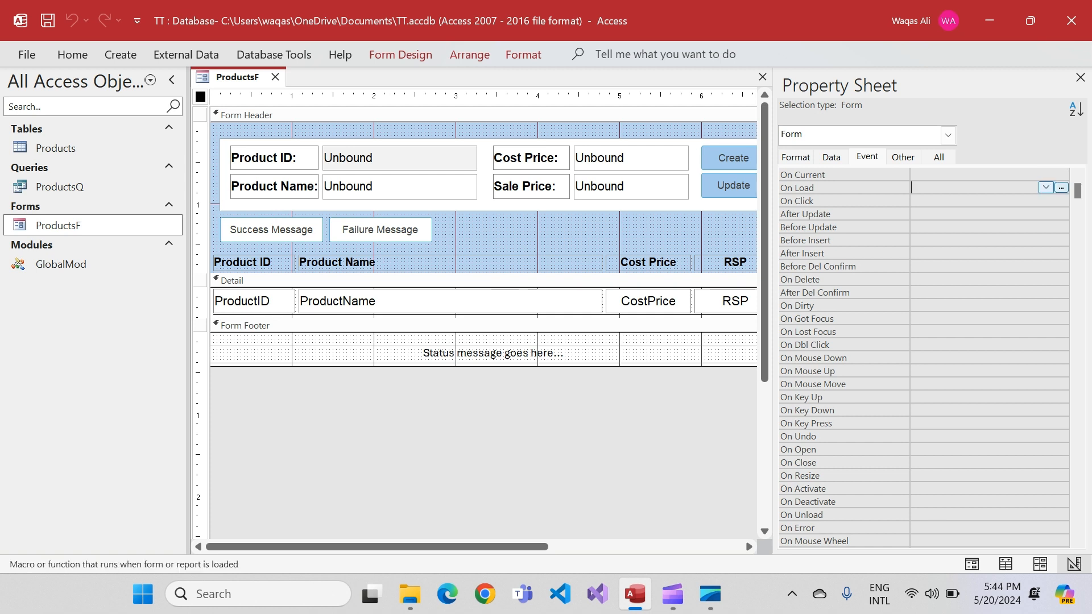
pyautogui.click(1060, 188)
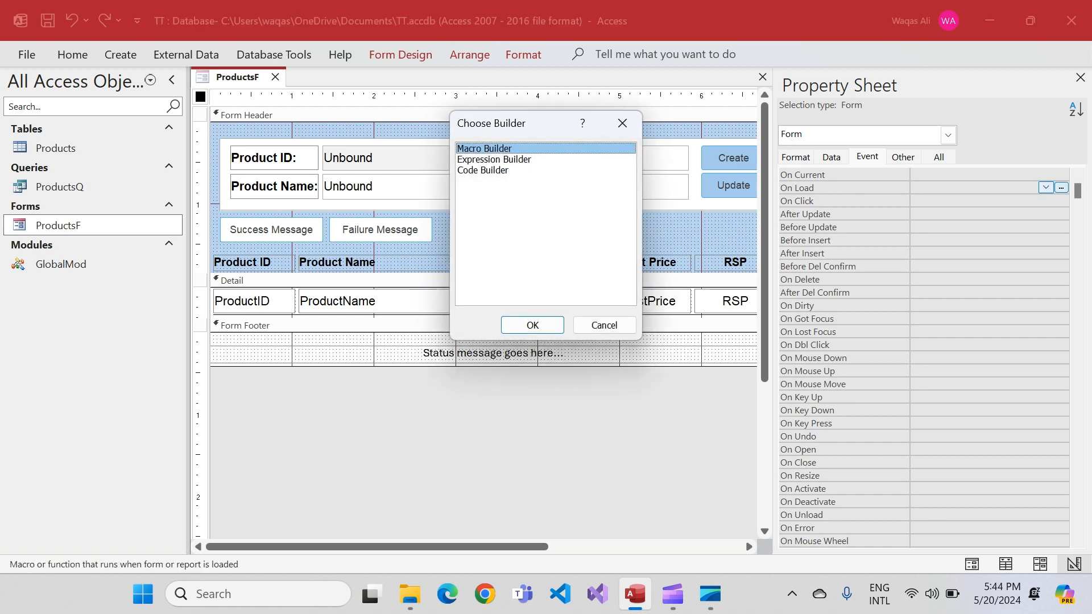
pyautogui.press('Down')
pyautogui.press('Down')
pyautogui.press('Return')
pyautogui.press('Return')
pyautogui.press('Return')
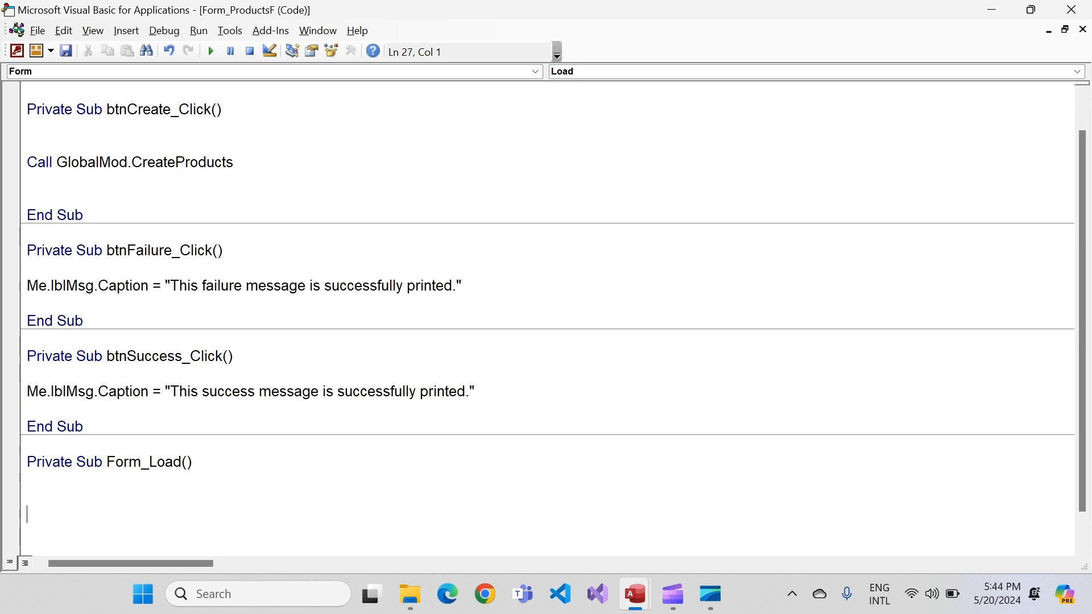
# Add Me.FormFooter.Visible = False to Form_Load and remove the surplus blank lines around it
pyautogui.write('me.form')
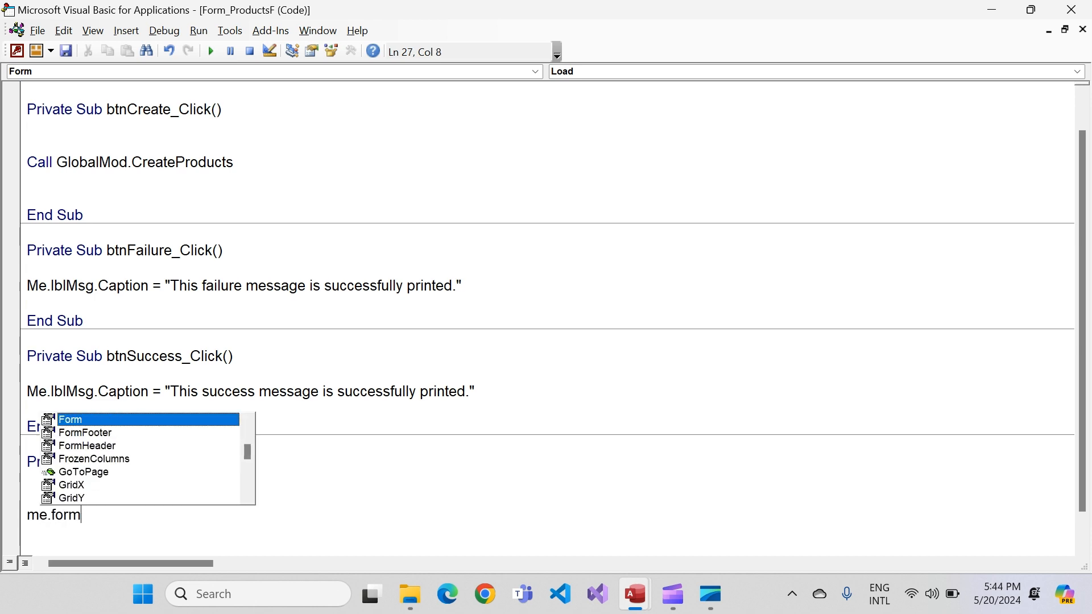
pyautogui.press('Down')
pyautogui.press('Tab')
pyautogui.write('.')
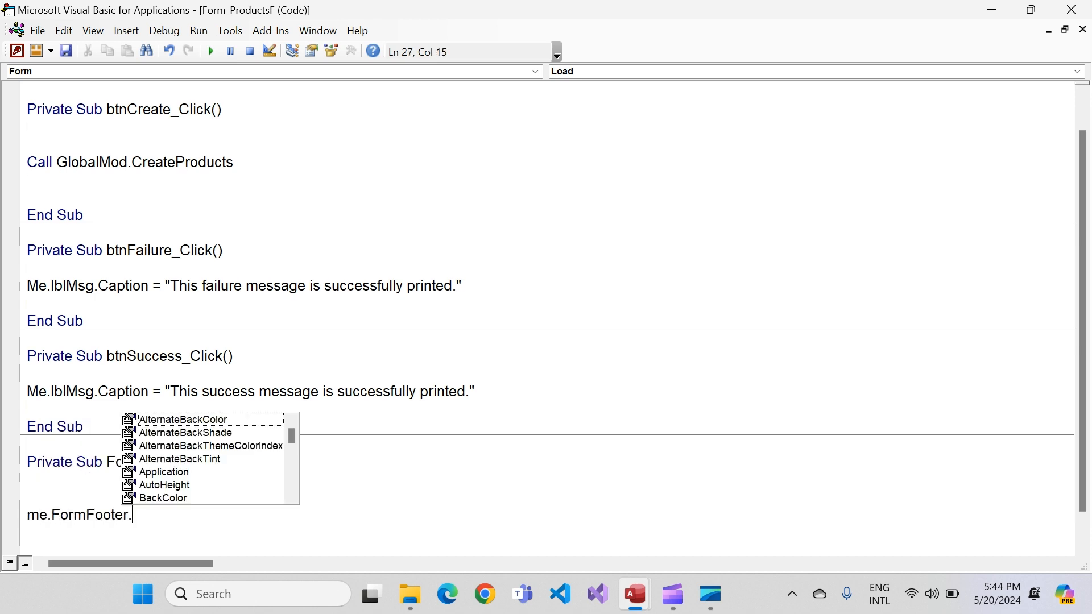
pyautogui.write('v')
pyautogui.press('Tab')
pyautogui.write('= f')
pyautogui.press('Tab')
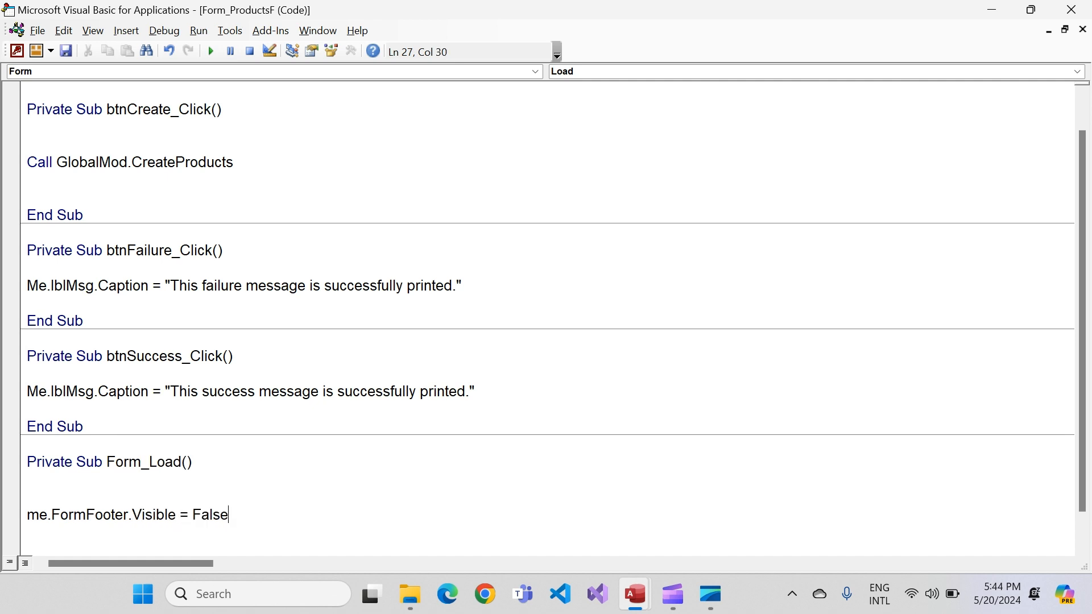
pyautogui.press('Return')
pyautogui.scroll(-1, 547, 318)
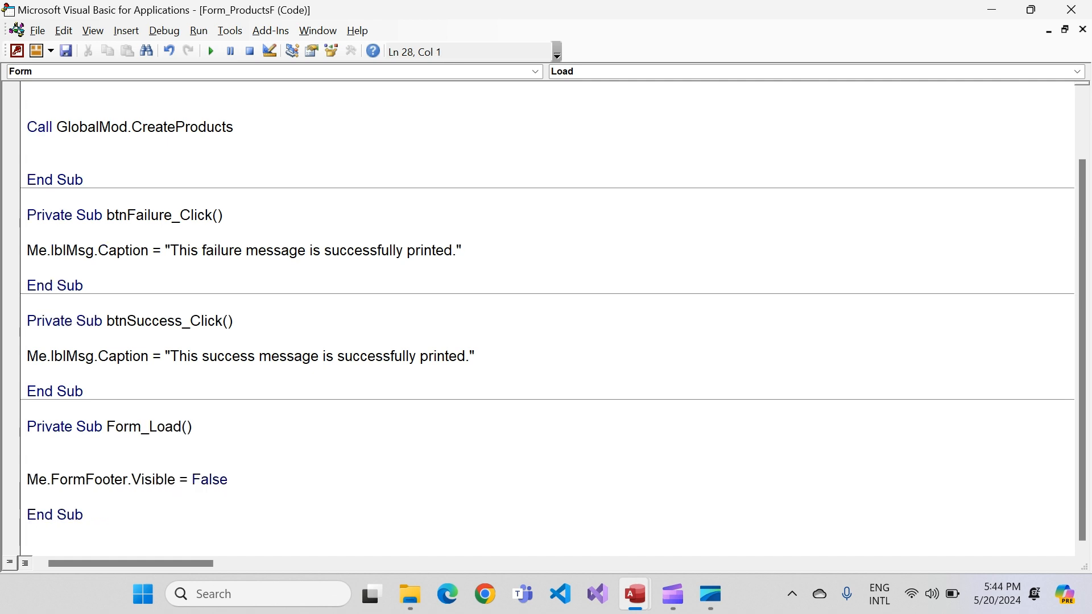
pyautogui.press('BackSpace')
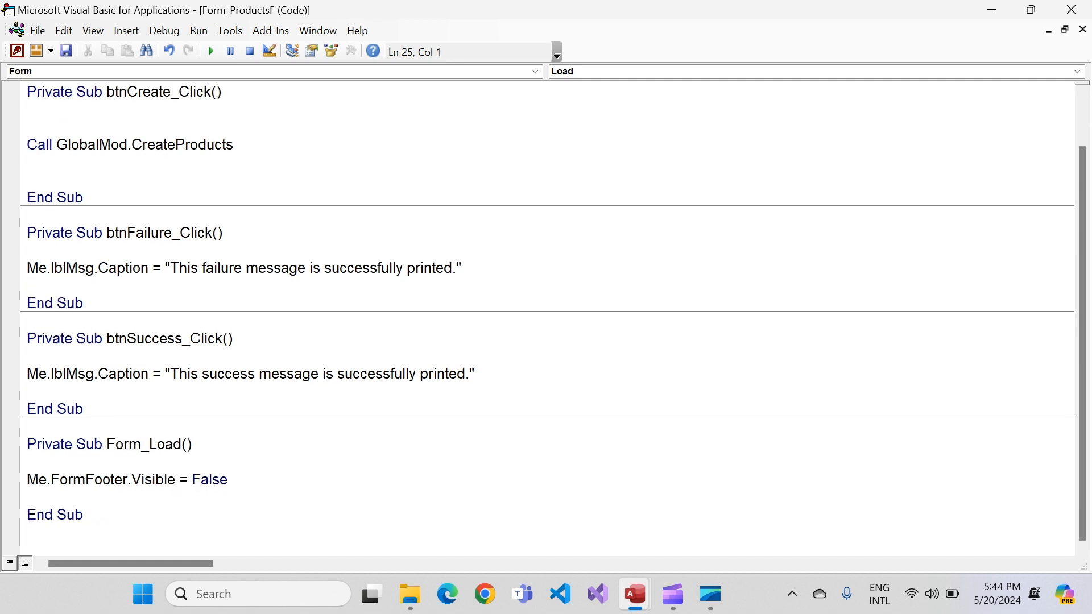
# Close the code editor, close ProductsF saving its changes, and reopen the form to check the footer
pyautogui.click(1071, 9)
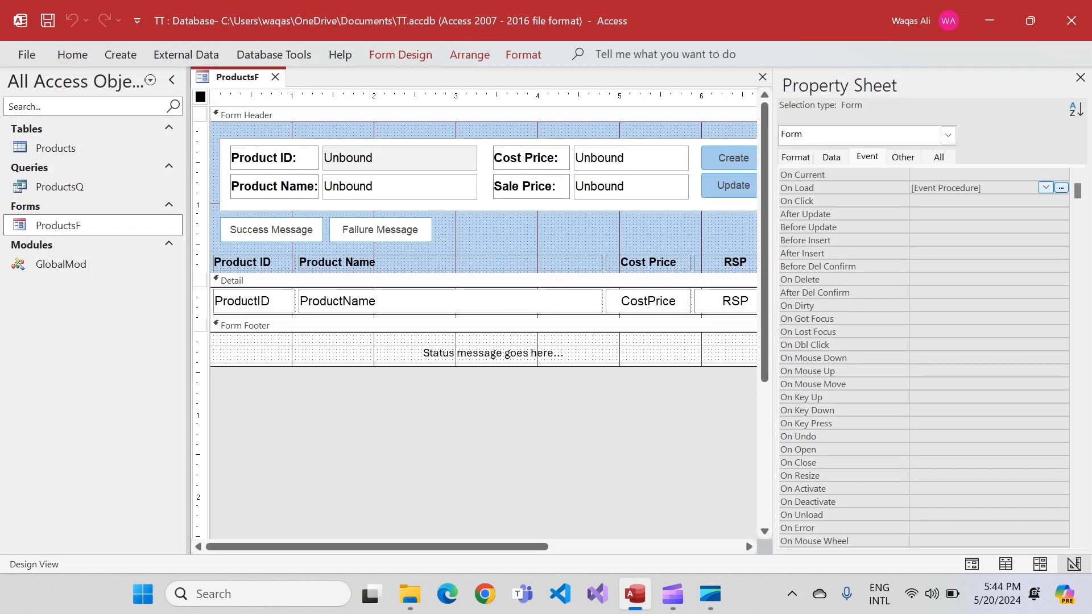
pyautogui.click(763, 76)
pyautogui.click(489, 343)
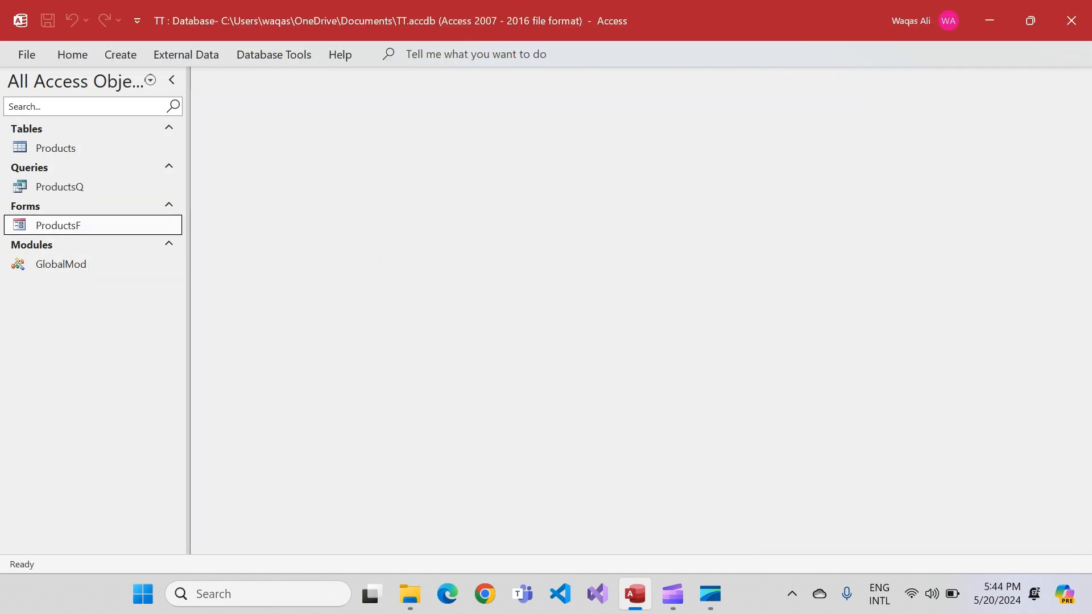
pyautogui.doubleClick(58, 226)
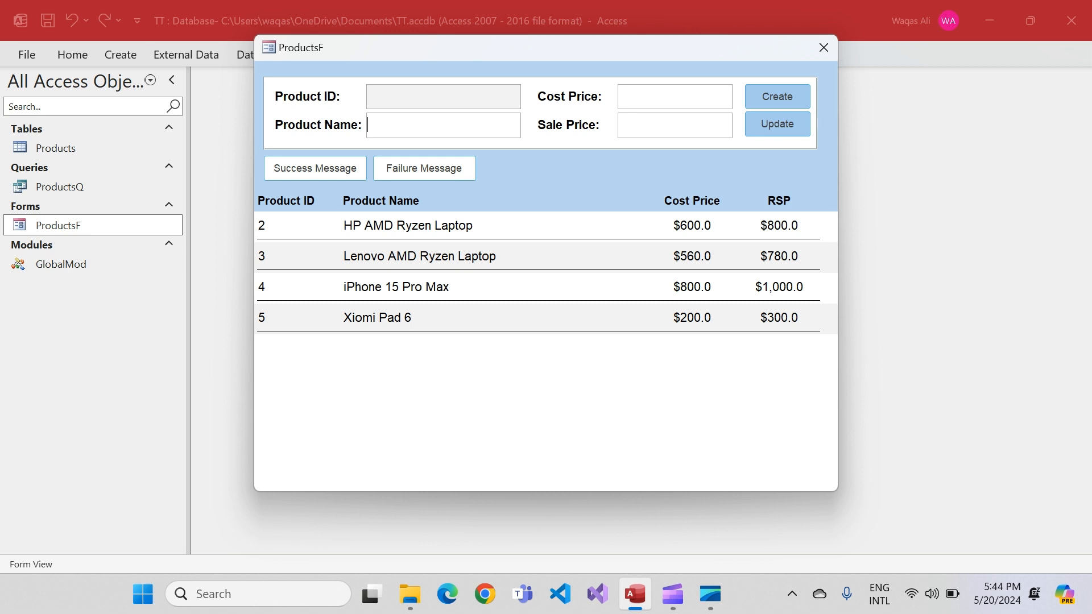
# Test the Success Message and Failure Message buttons on ProductsF and switch the form to Design View
pyautogui.click(315, 168)
pyautogui.click(424, 168)
pyautogui.rightClick(538, 174)
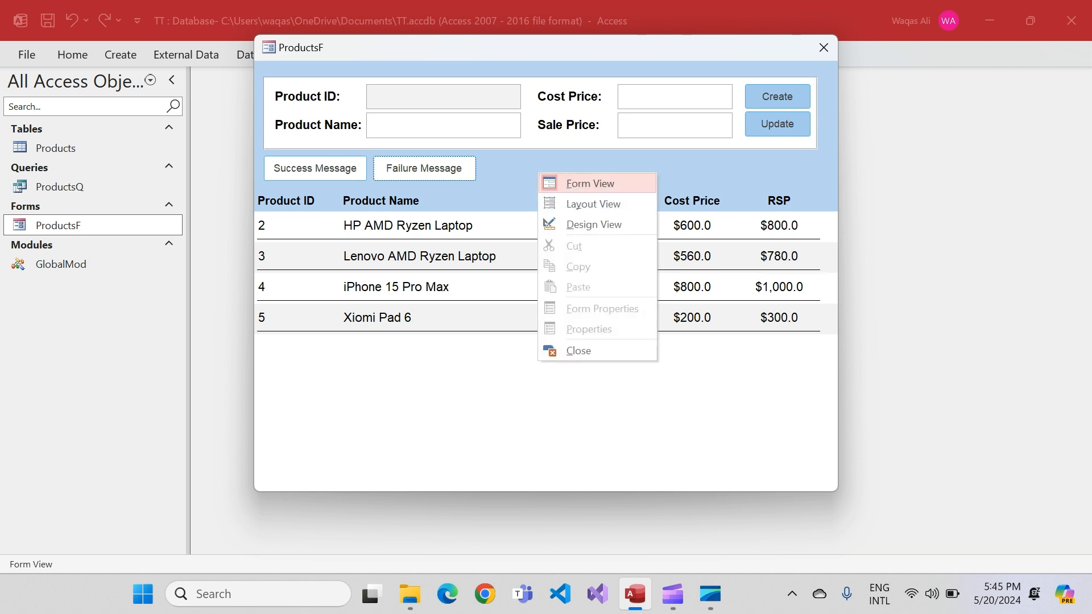
pyautogui.click(569, 222)
# Add Me.FormFooter.Visible = True above the caption line in the Success Message button's On Click procedure
pyautogui.click(271, 230)
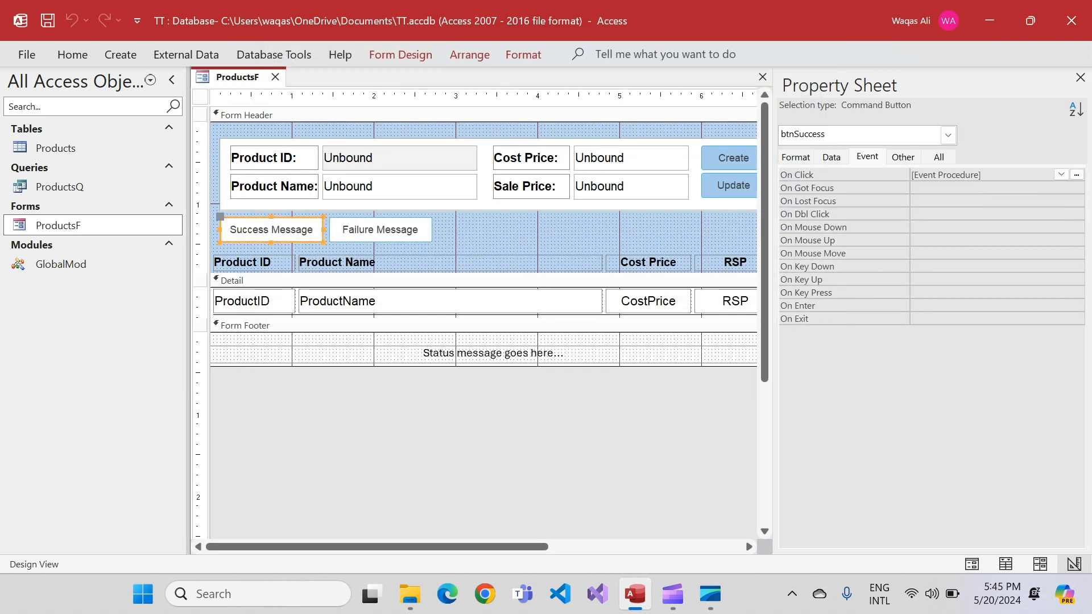
pyautogui.click(1061, 175)
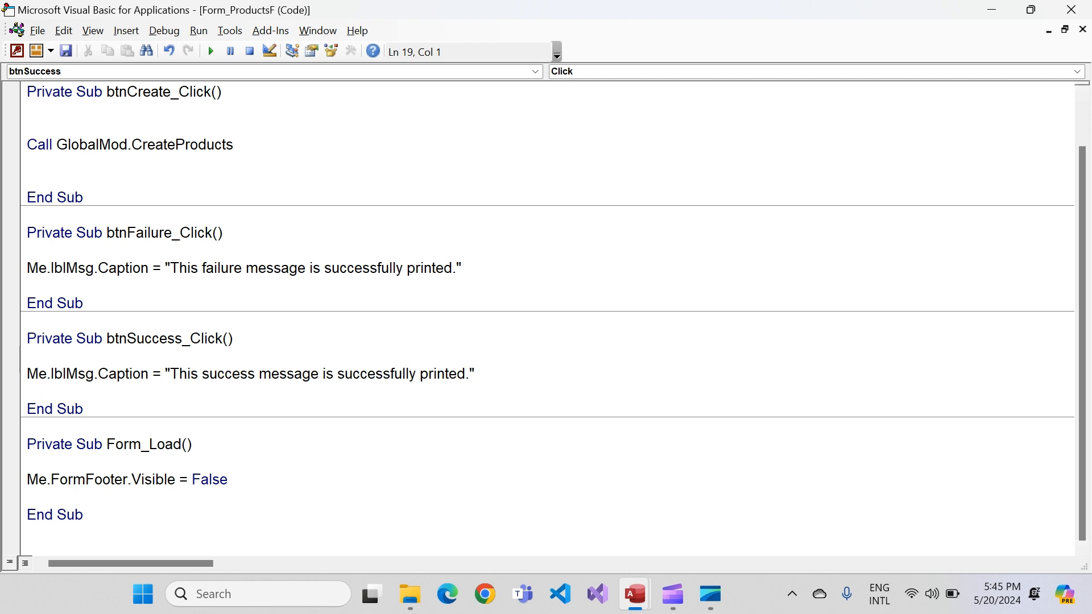
pyautogui.press('Return')
pyautogui.write('me.')
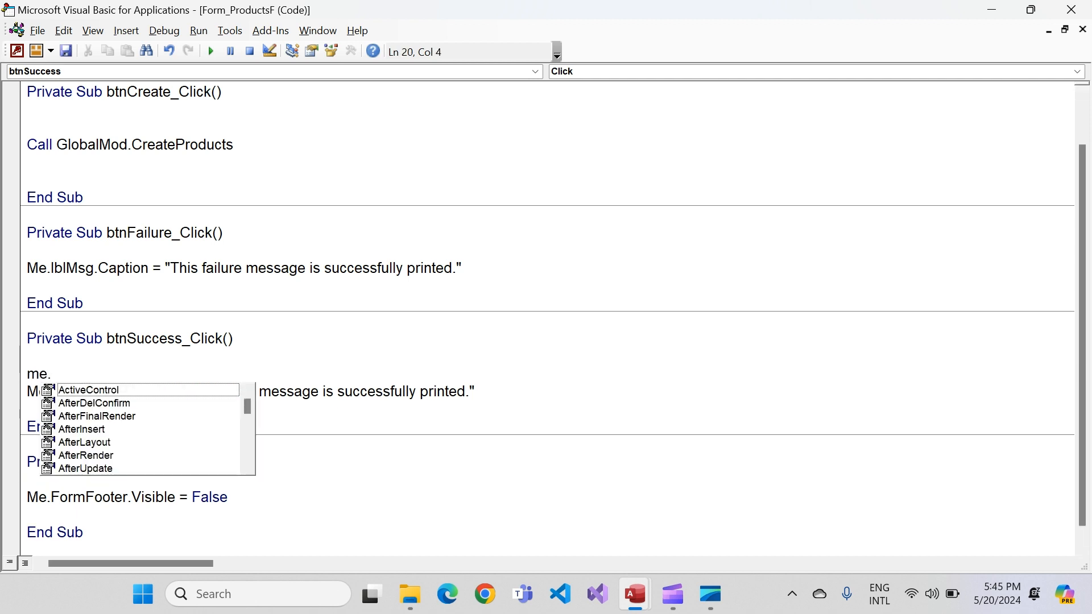
pyautogui.write('for')
pyautogui.press('Down')
pyautogui.press('Tab')
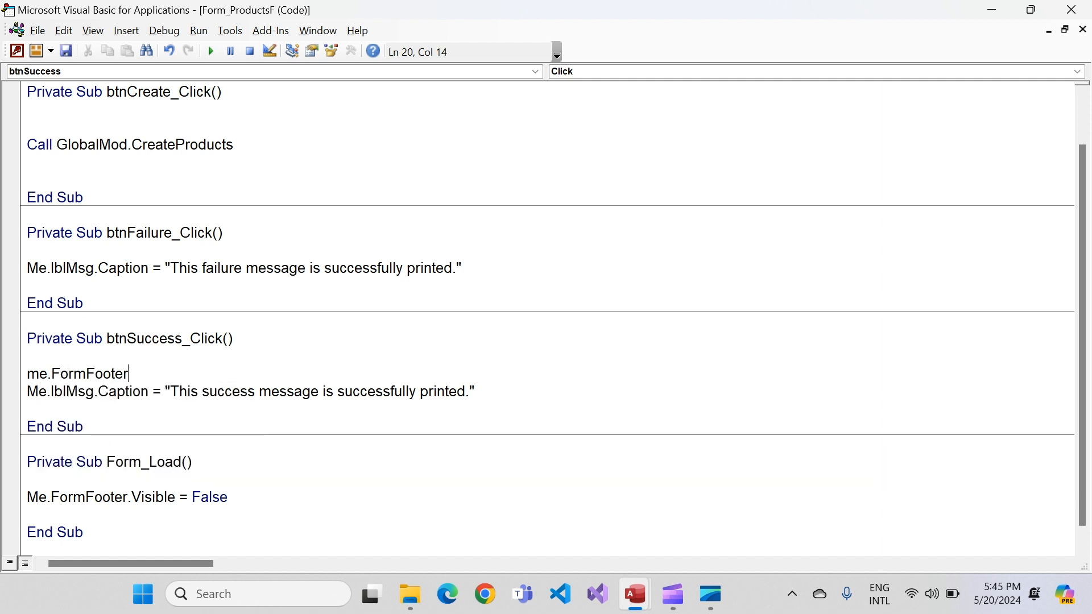
pyautogui.write('.vi')
pyautogui.press('Tab')
pyautogui.write('=')
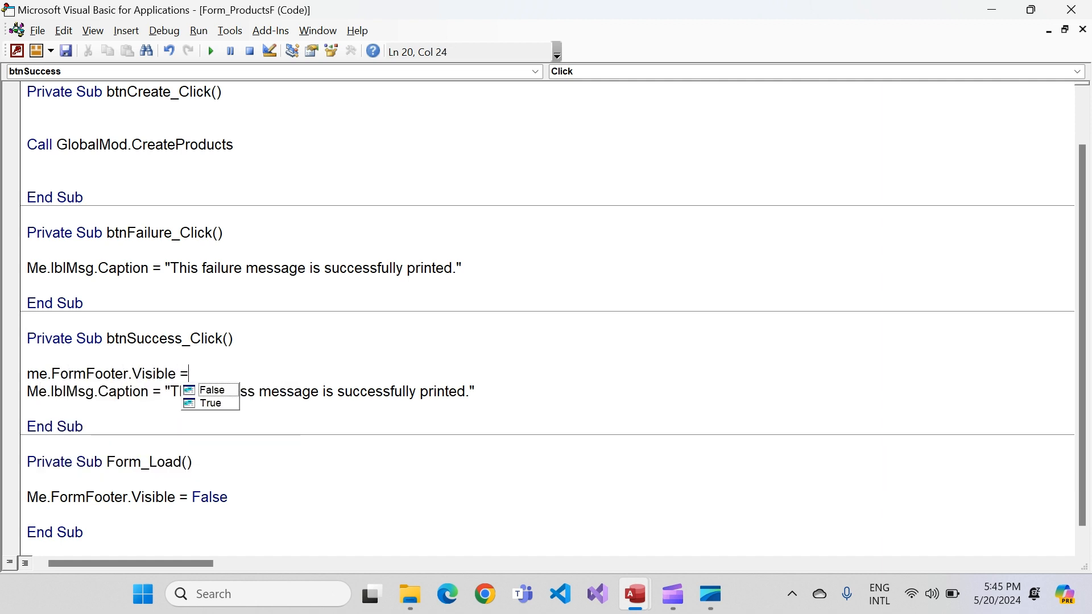
pyautogui.press('Down')
pyautogui.press('Tab')
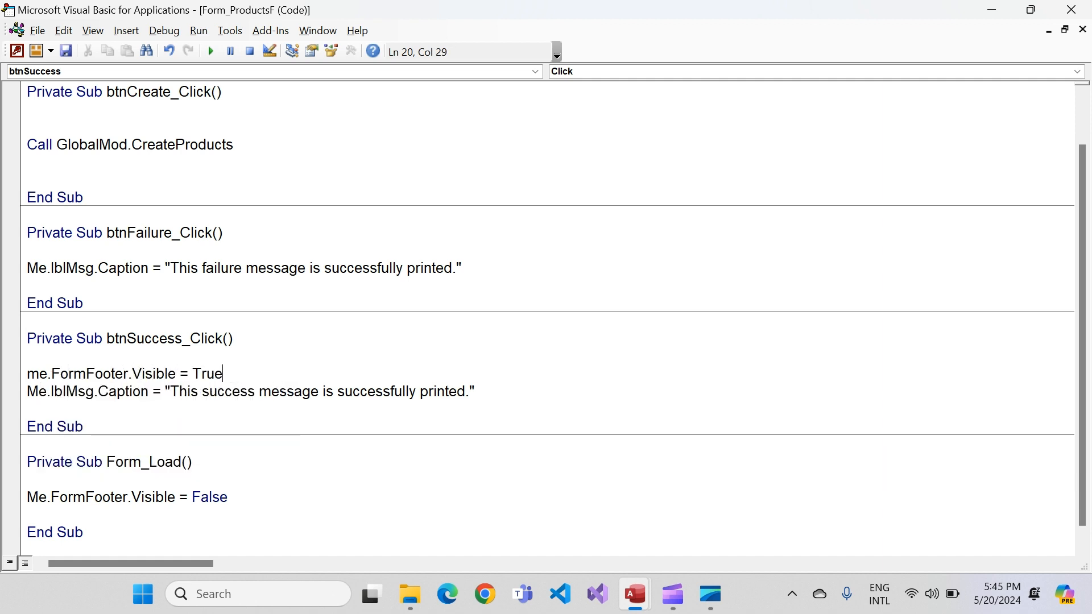
# Copy the Me.FormFooter.Visible = True line into btnFailure_Click above its caption line, keeping a blank line before it
pyautogui.hotkey('shift', 'Home')
pyautogui.hotkey('ctrl', 'c')
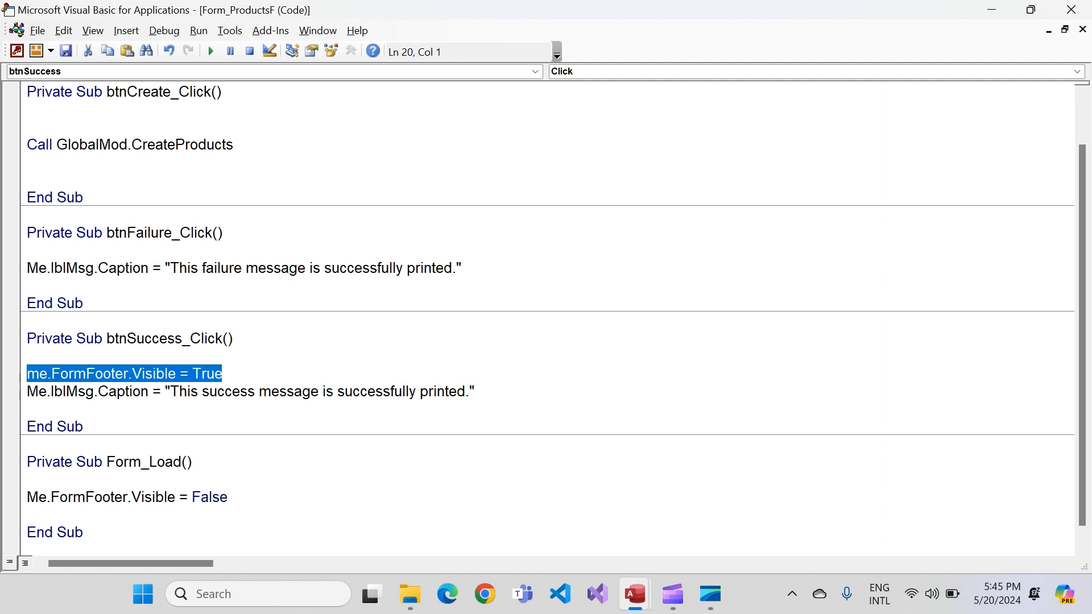
pyautogui.click(27, 250)
pyautogui.hotkey('ctrl', 'v')
pyautogui.press('Home')
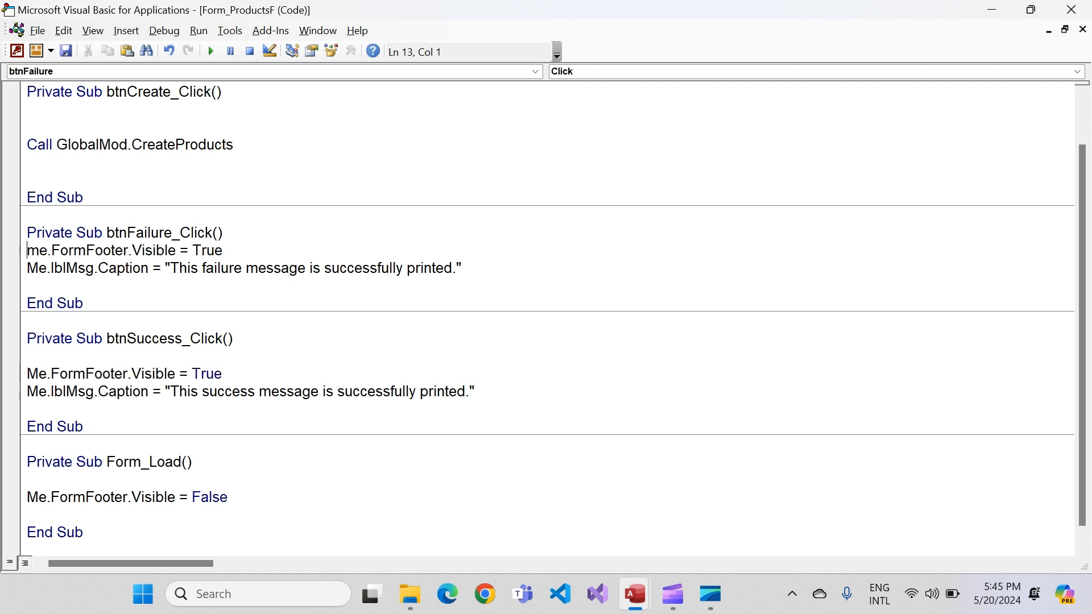
pyautogui.press('Return')
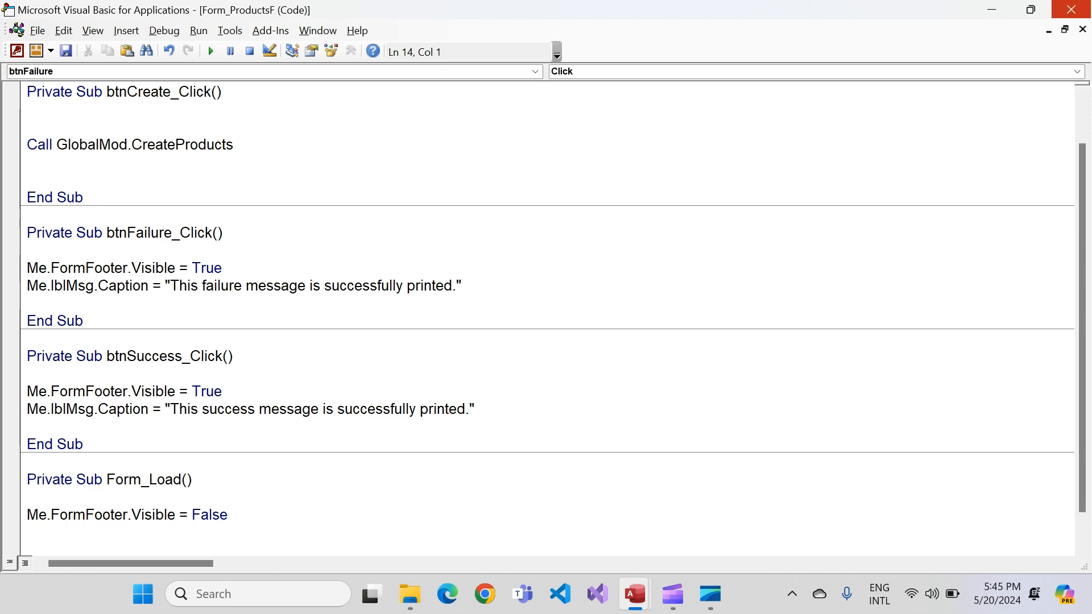
# Close the code editor, show ProductsF in Form View, and test the Success Message and Failure Message buttons
pyautogui.click(1071, 10)
pyautogui.rightClick(239, 76)
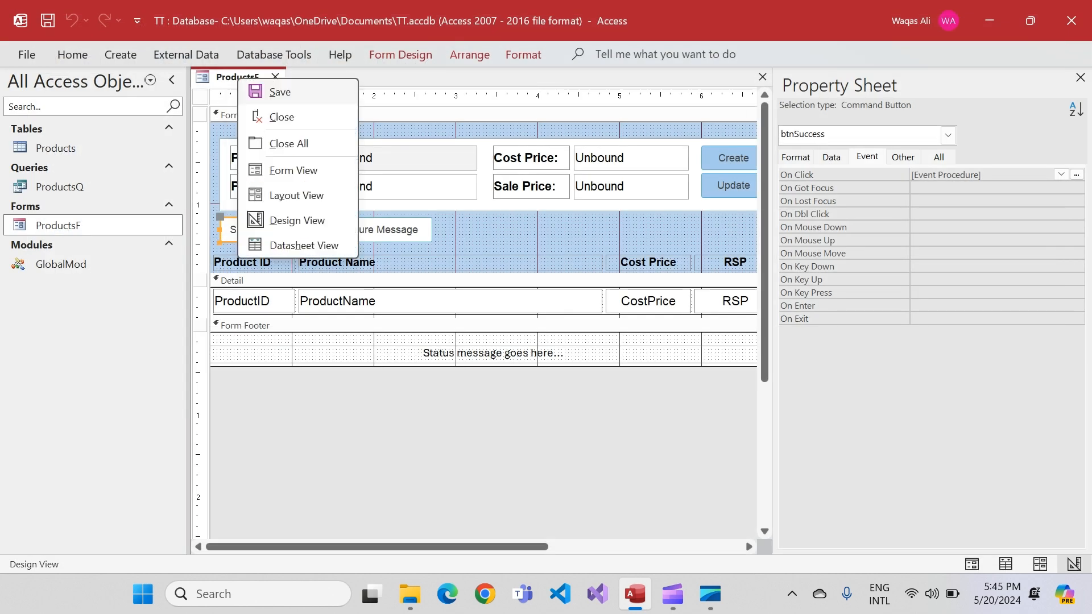
pyautogui.click(293, 170)
pyautogui.moveTo(476, 113); pyautogui.dragTo(507, 113)
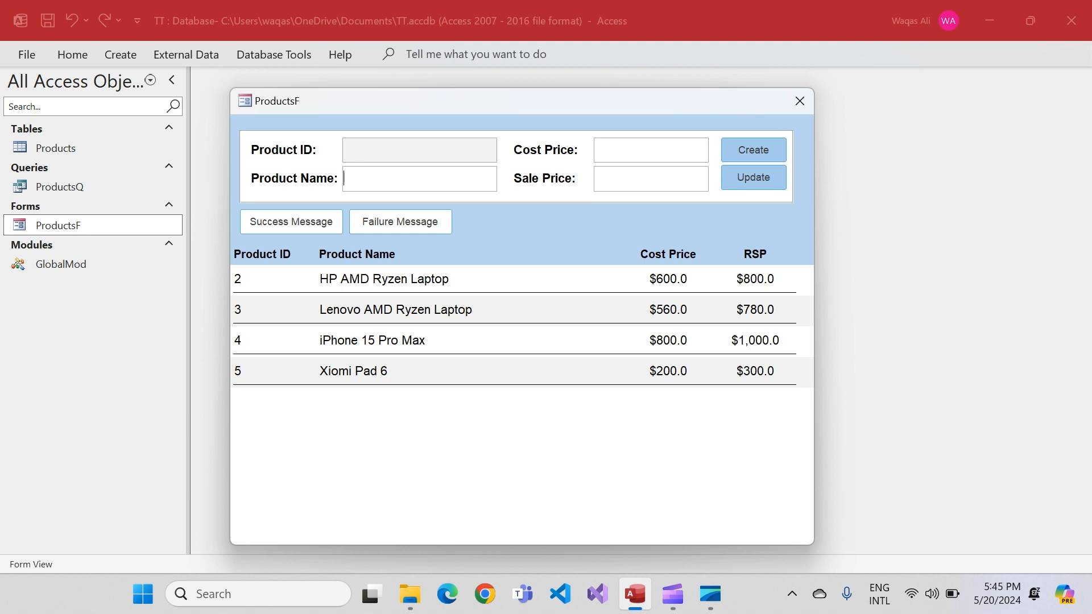
pyautogui.click(291, 222)
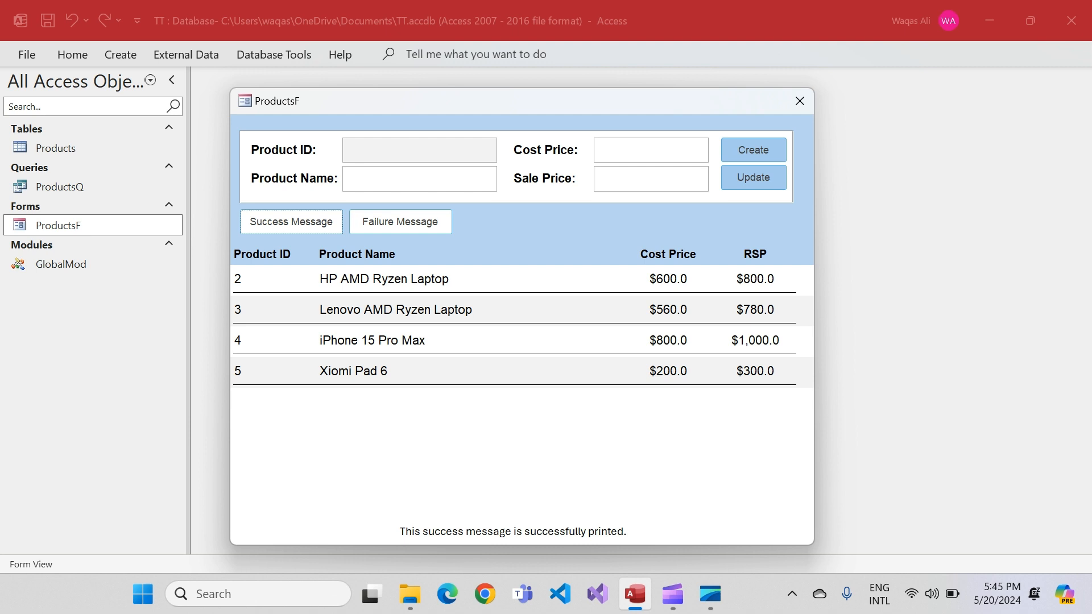
pyautogui.click(400, 221)
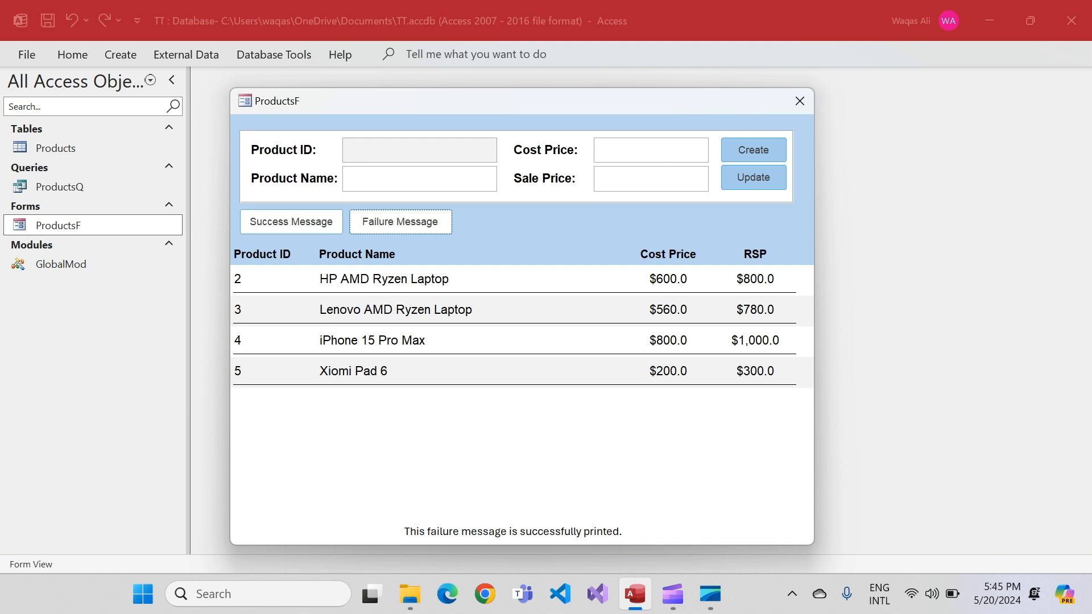
# Return ProductsF to Design View and set the form's Timer Interval to 8000
pyautogui.rightClick(539, 226)
pyautogui.click(572, 278)
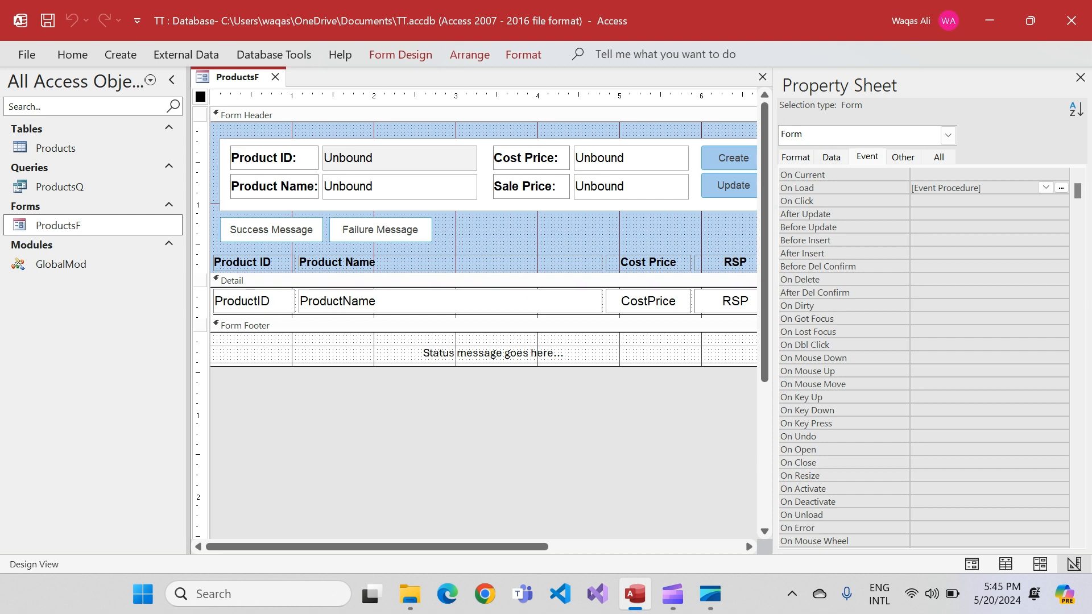
pyautogui.scroll(-4, 924, 358)
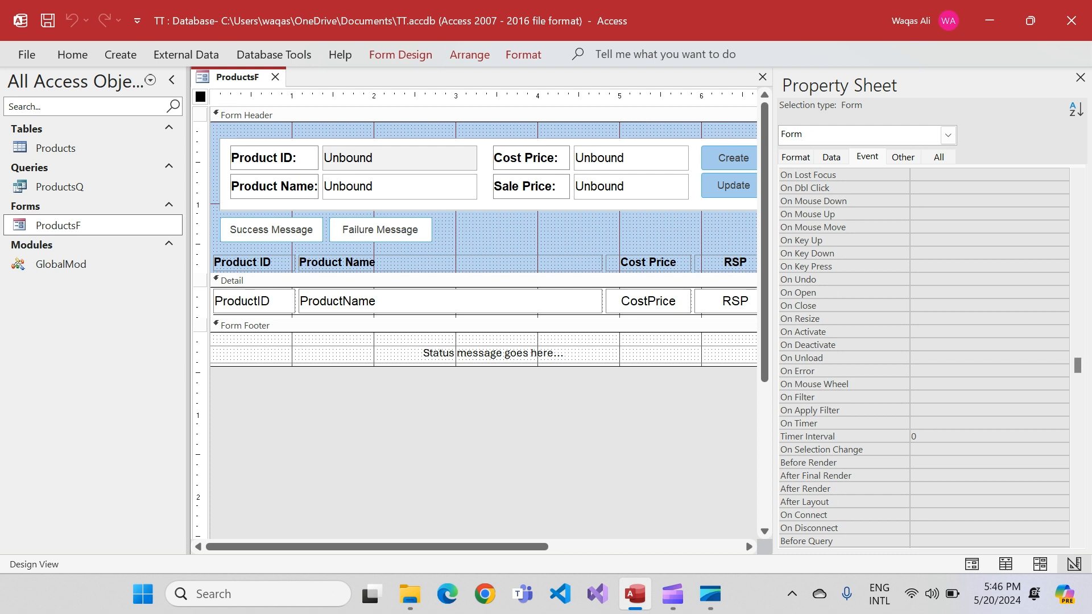
pyautogui.click(815, 437)
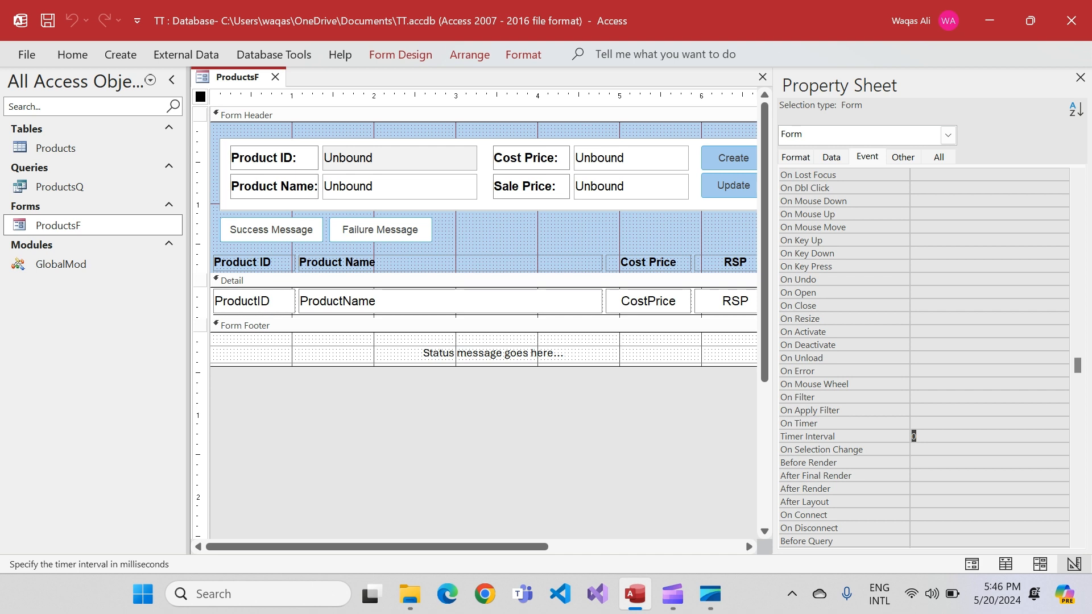
pyautogui.write('8000')
pyautogui.press('Return')
pyautogui.press('Up')
pyautogui.press('Up')
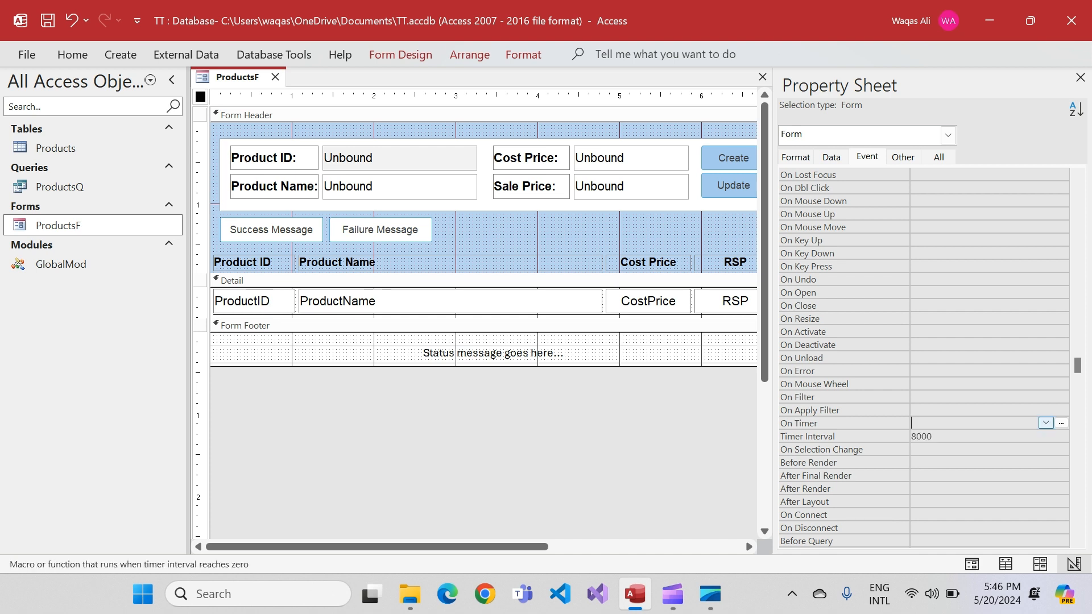
# Create an On Timer event procedure for the form with the Code Builder and add blank lines inside it
pyautogui.click(1061, 423)
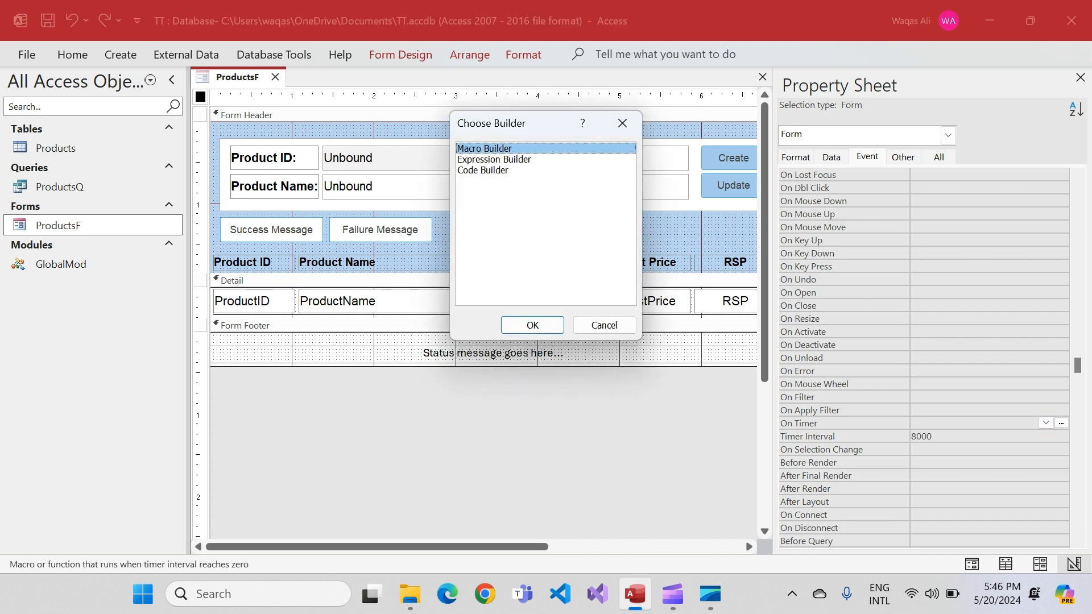
pyautogui.doubleClick(483, 170)
pyautogui.press('Return')
pyautogui.press('Return')
pyautogui.press('Return')
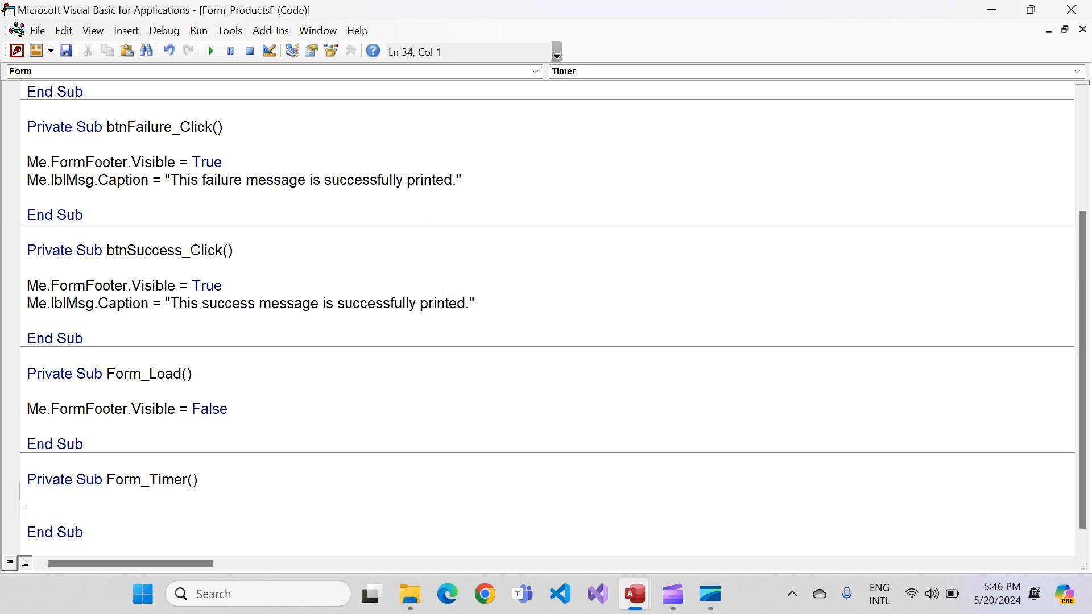
pyautogui.press('Up')
pyautogui.press('Up')
pyautogui.scroll(-1, 547, 318)
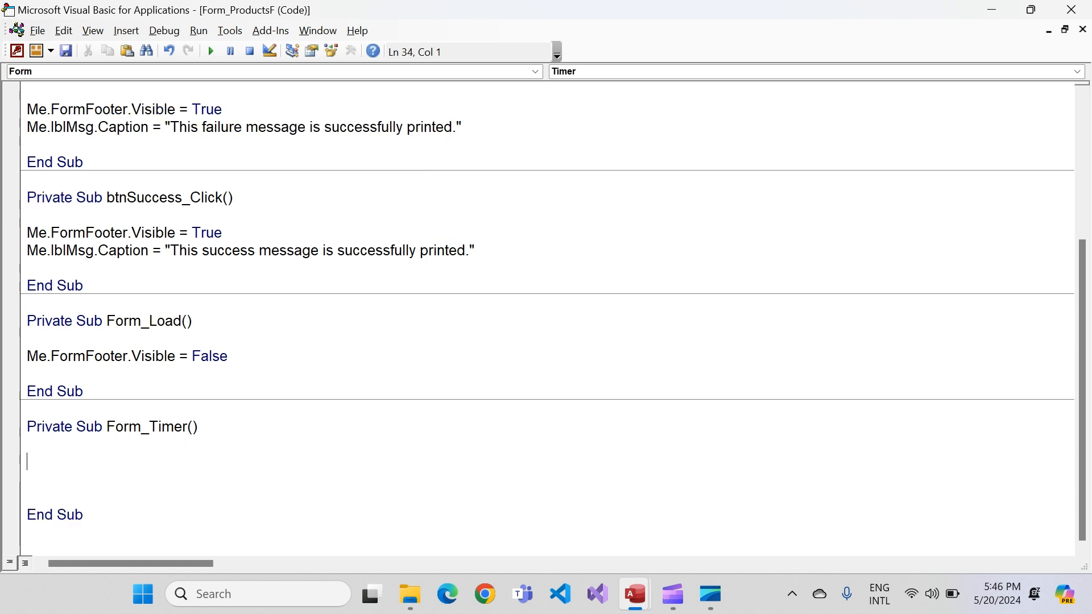
# Start an If statement in Form_Timer with the condition Me.FormFooter.Visible = True Then
pyautogui.write('if me.form')
pyautogui.press('Down')
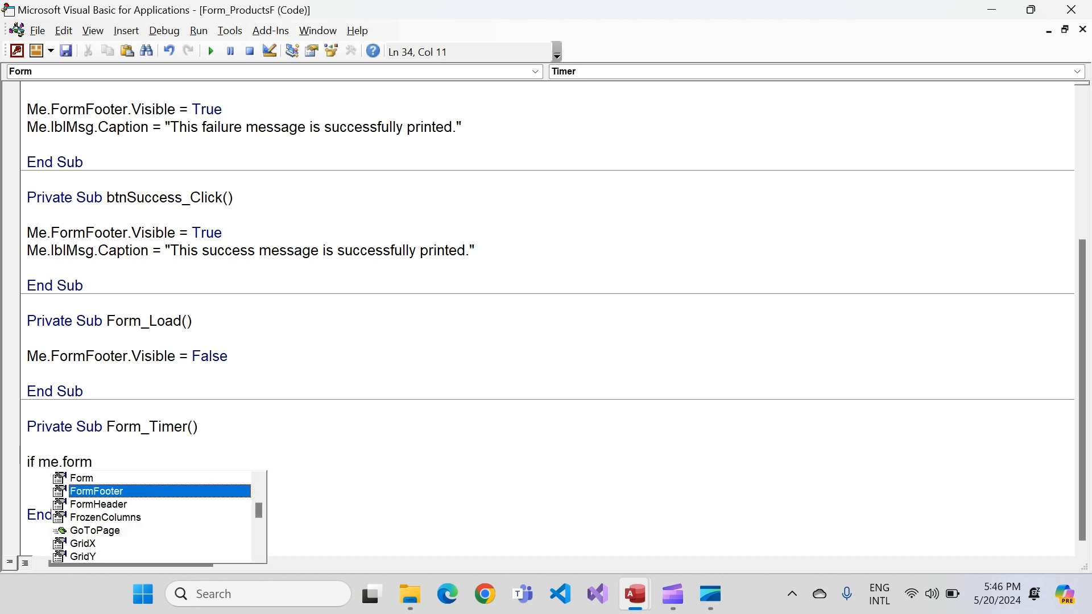
pyautogui.press('Tab')
pyautogui.write('.visi')
pyautogui.press('Tab')
pyautogui.write('= ')
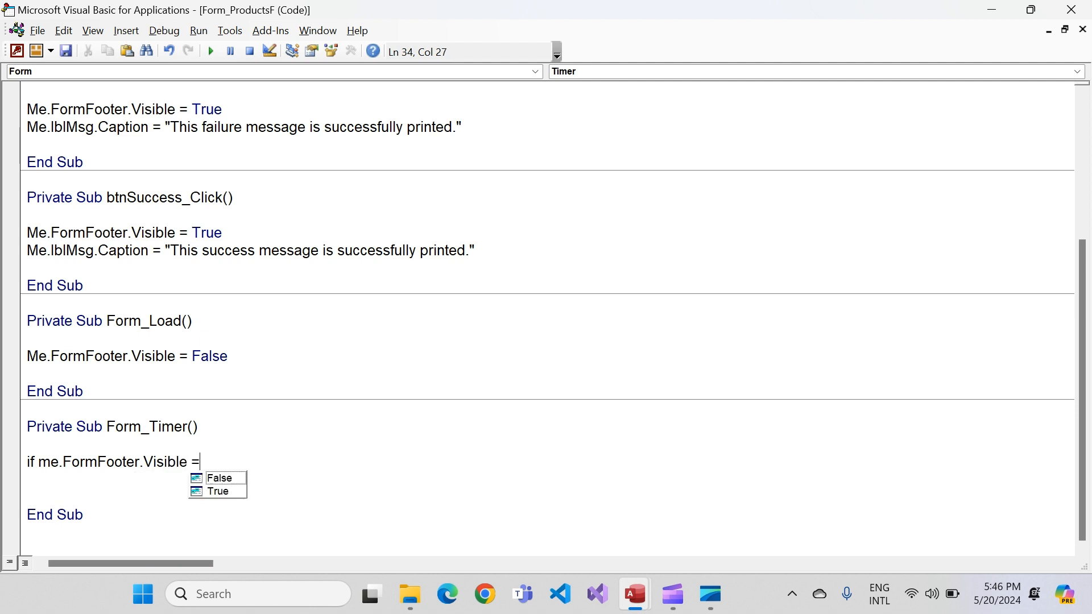
pyautogui.write('t')
pyautogui.press('Tab')
pyautogui.press('Return')
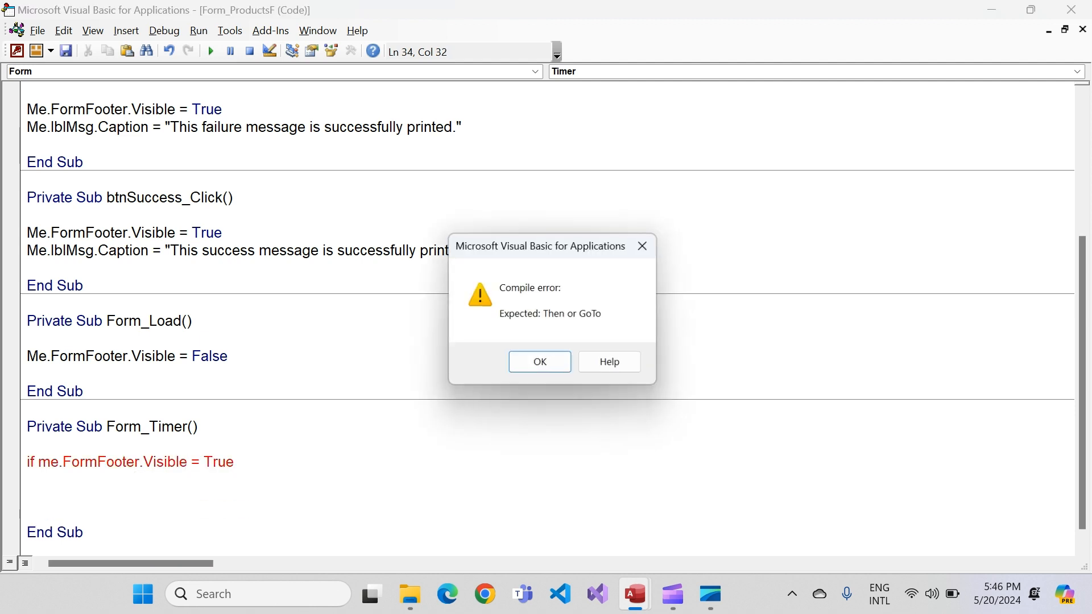
pyautogui.press('Return')
pyautogui.write('then')
pyautogui.press('Return')
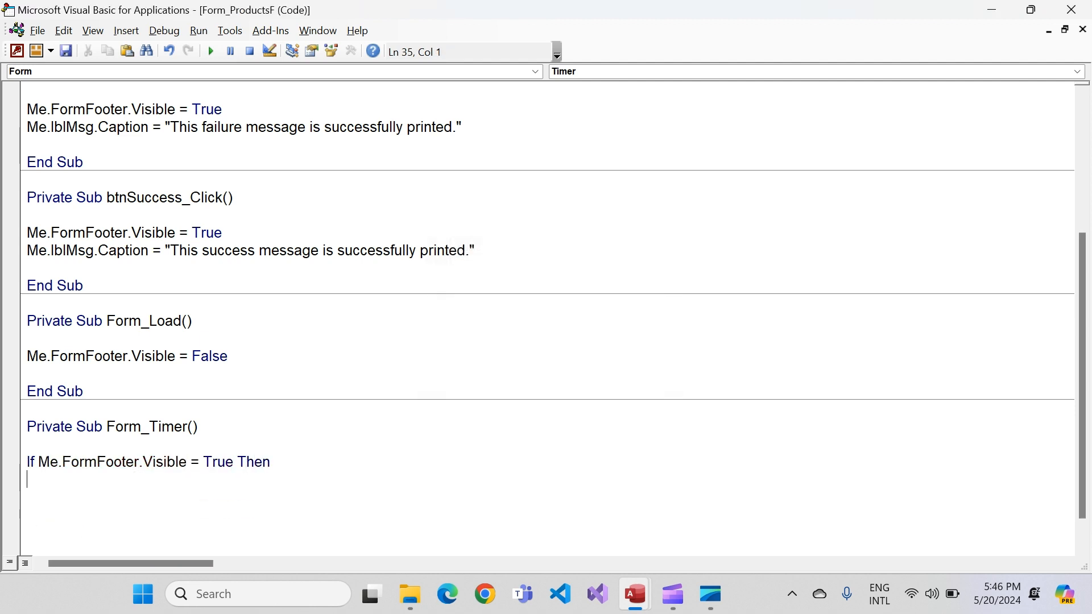
# Add Me.FormFooter.Visible = False inside the If statement of Form_Timer
pyautogui.write('me.')
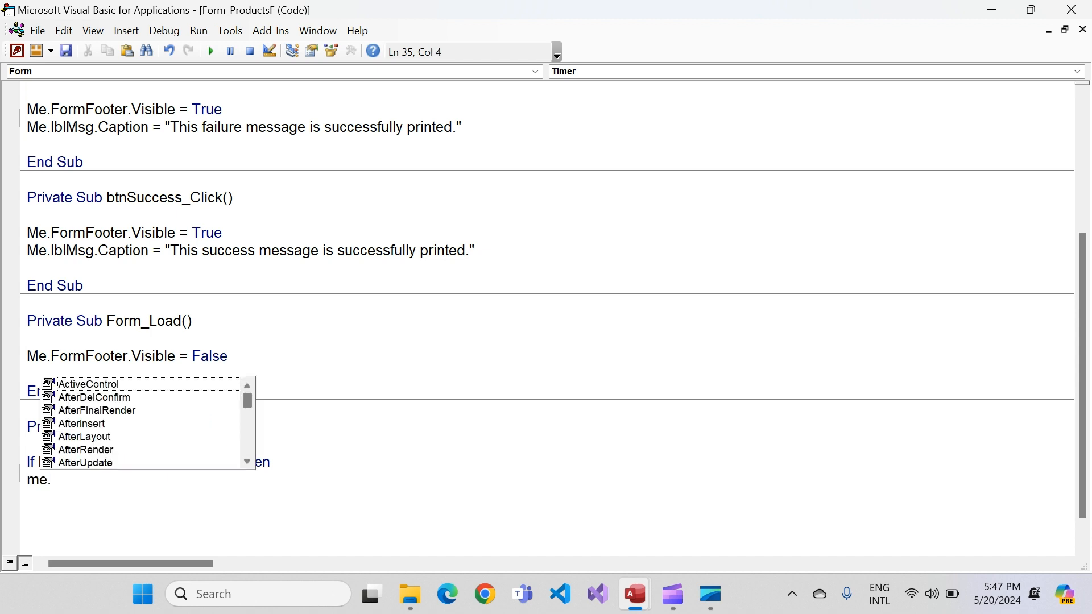
pyautogui.write('form')
pyautogui.press('Down')
pyautogui.press('Tab')
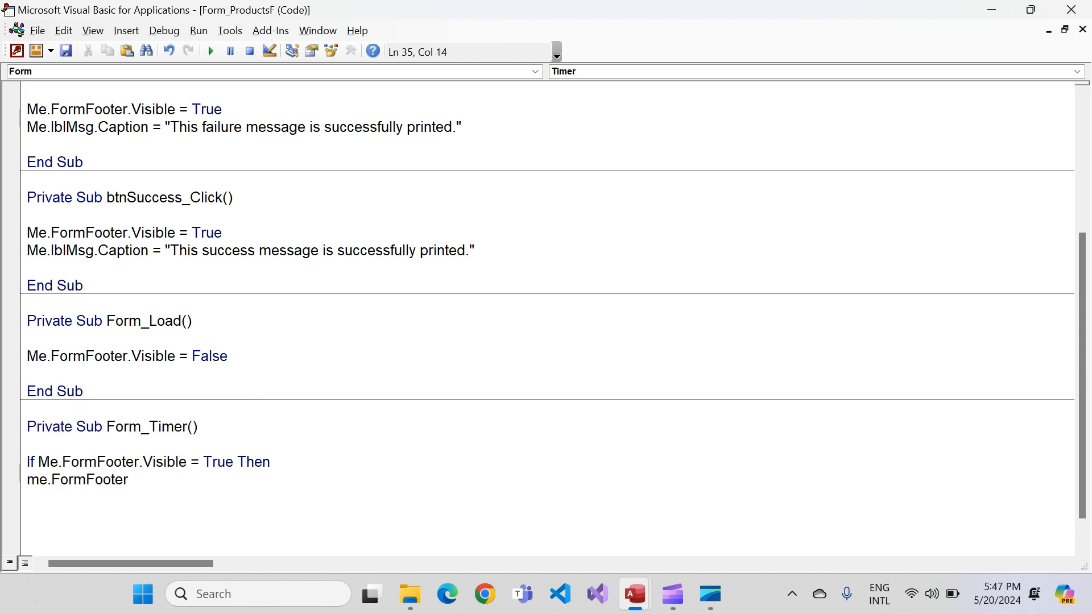
pyautogui.write('.vi')
pyautogui.press('Tab')
pyautogui.write('= f')
pyautogui.press('Tab')
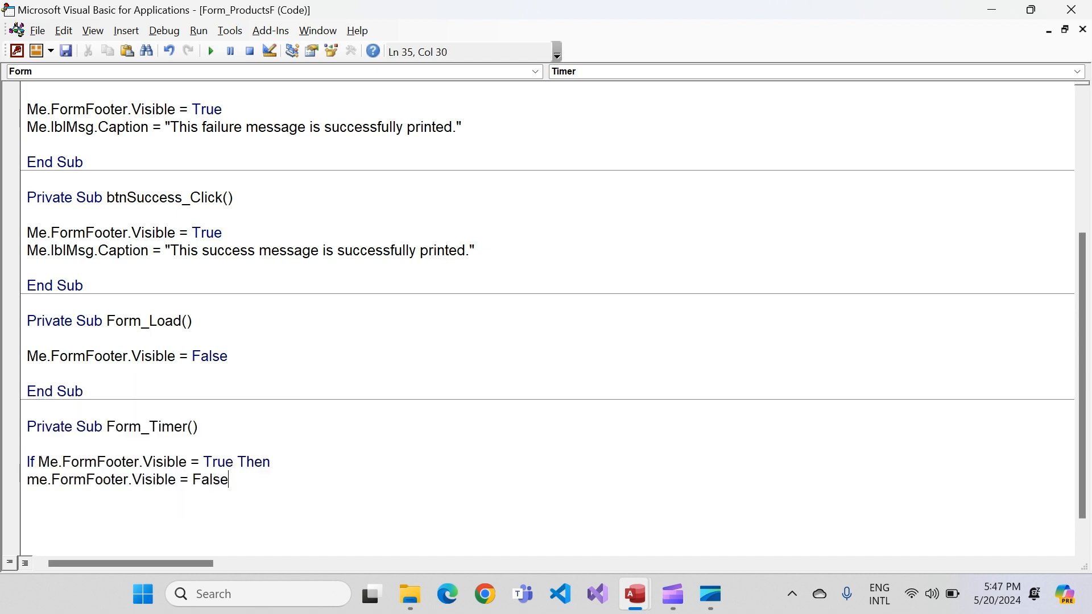
# Close the If block in Form_Timer with End If and remove the surplus blank line below it
pyautogui.press('Down')
pyautogui.write('endif')
pyautogui.press('Down')
pyautogui.press('Down')
pyautogui.press('Down')
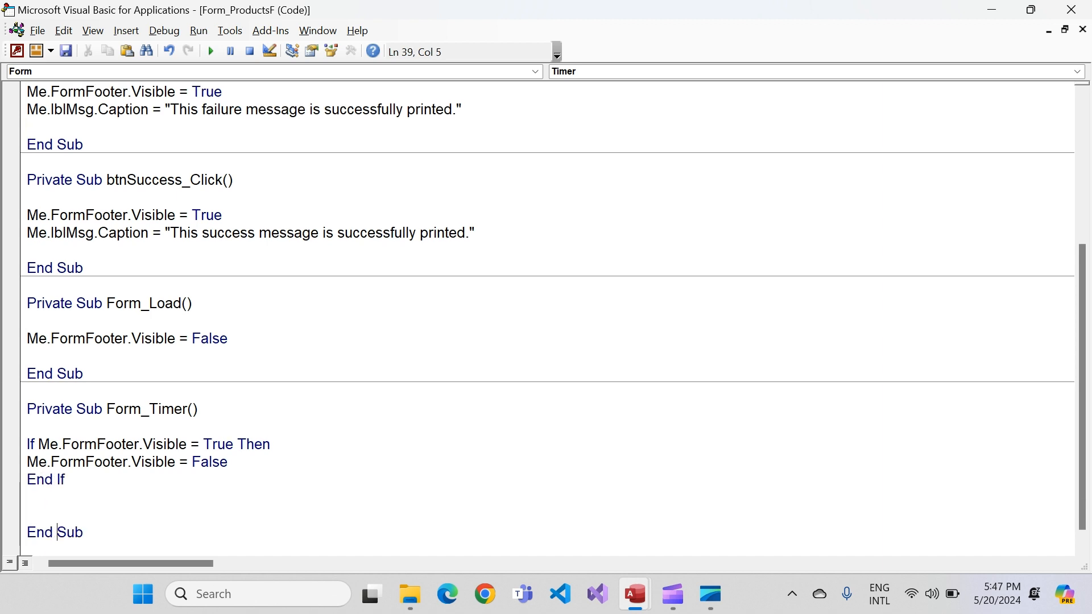
pyautogui.press('BackSpace')
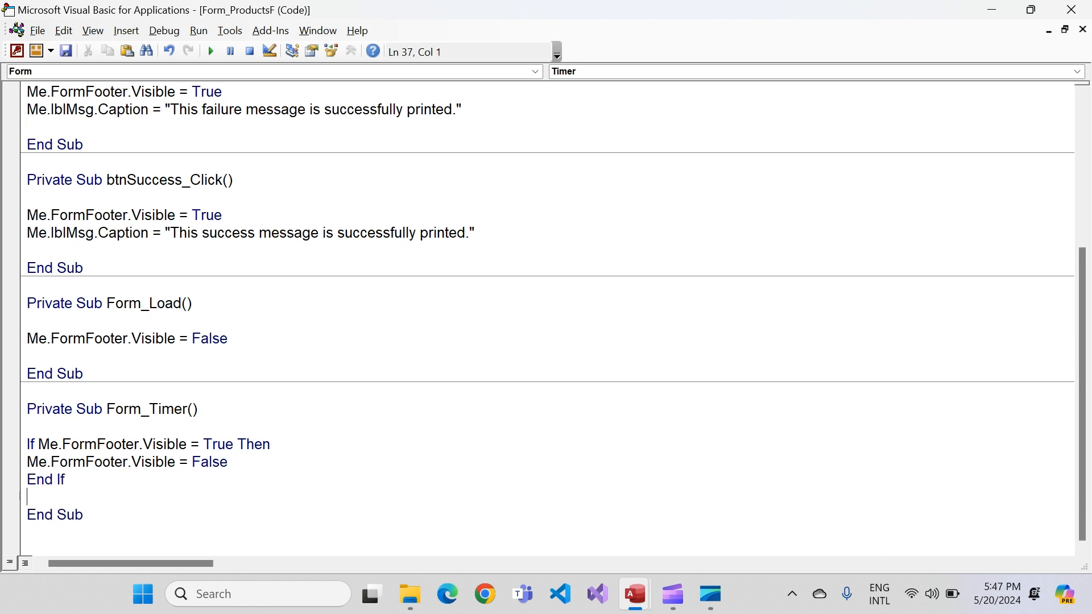
pyautogui.press('Left')
pyautogui.hotkey('shift', 'Up')
pyautogui.hotkey('shift', 'Up')
pyautogui.hotkey('shift', 'Home')
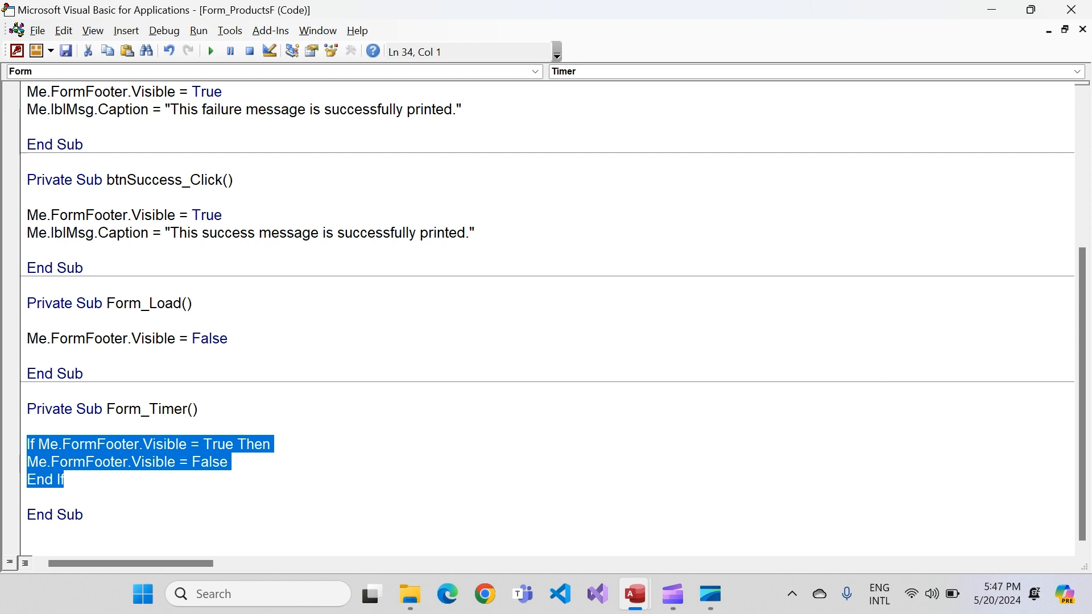
pyautogui.click(142, 444)
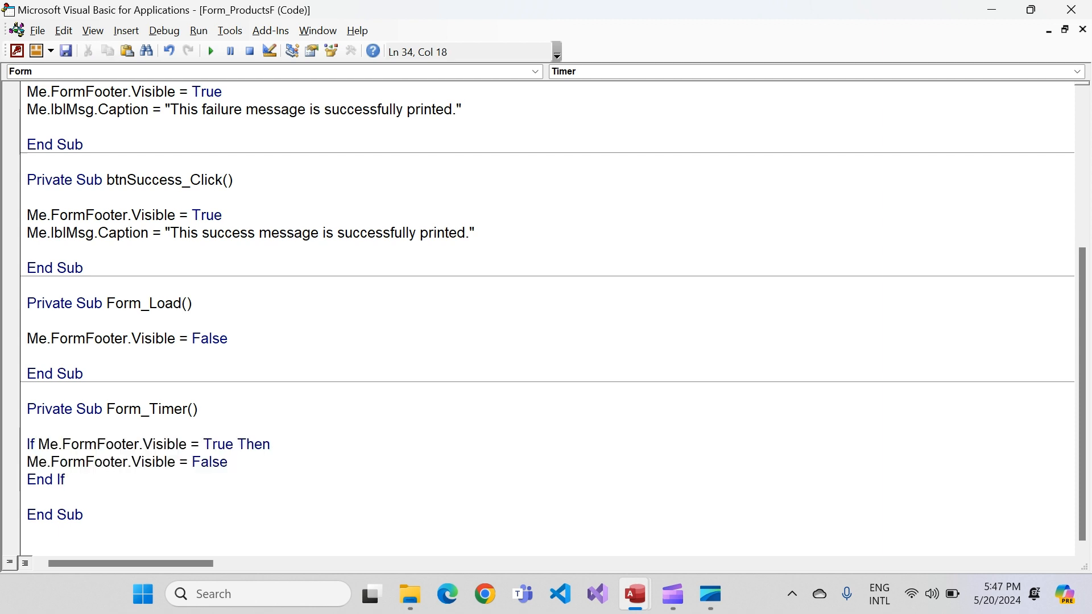
# Close the code editor, save and close ProductsF, and reopen the form
pyautogui.click(1071, 10)
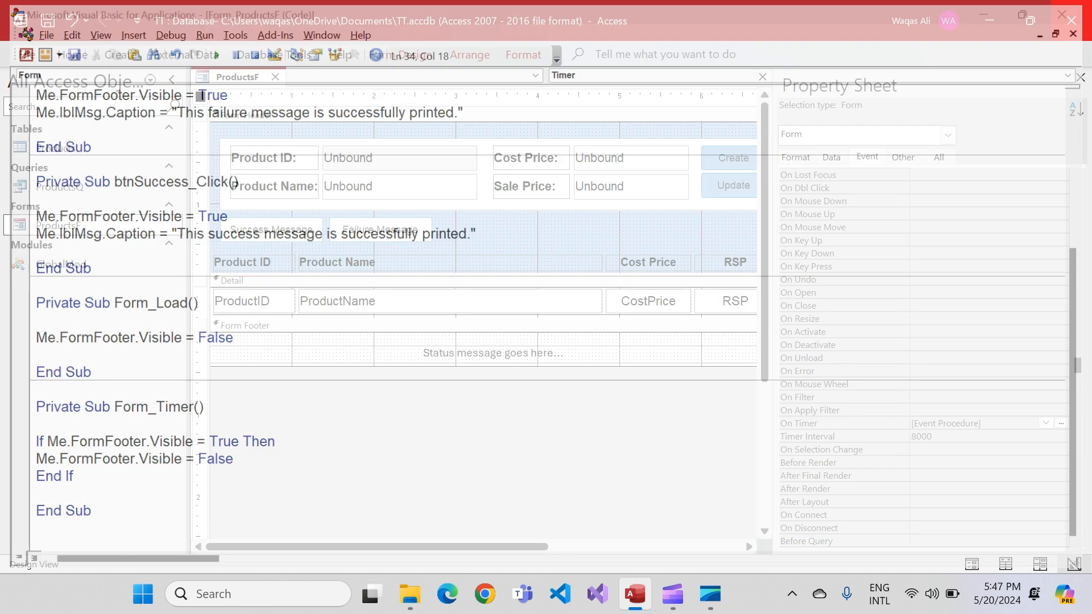
pyautogui.rightClick(210, 71)
pyautogui.click(254, 83)
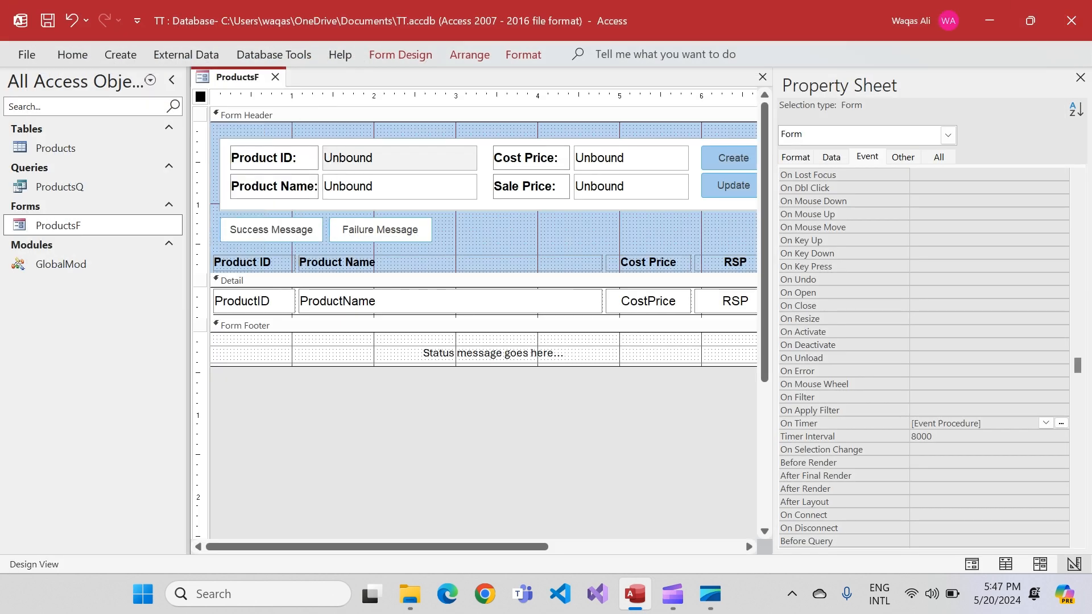
pyautogui.click(275, 77)
pyautogui.doubleClick(58, 225)
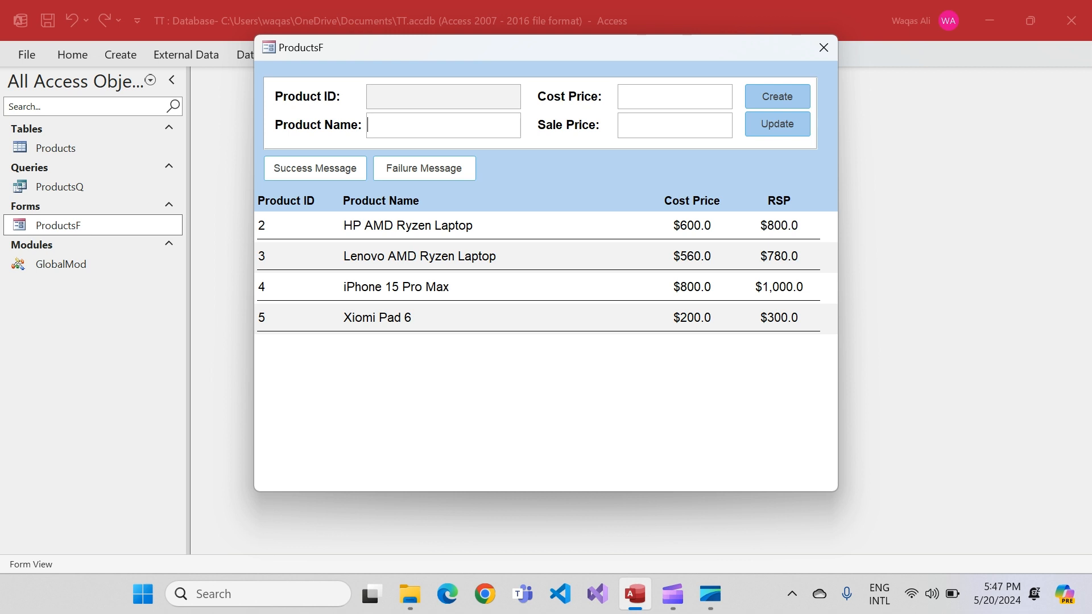
# Move the ProductsF form slightly down and test the Success Message and Failure Message buttons alternately three times
pyautogui.moveTo(541, 53); pyautogui.dragTo(545, 82)
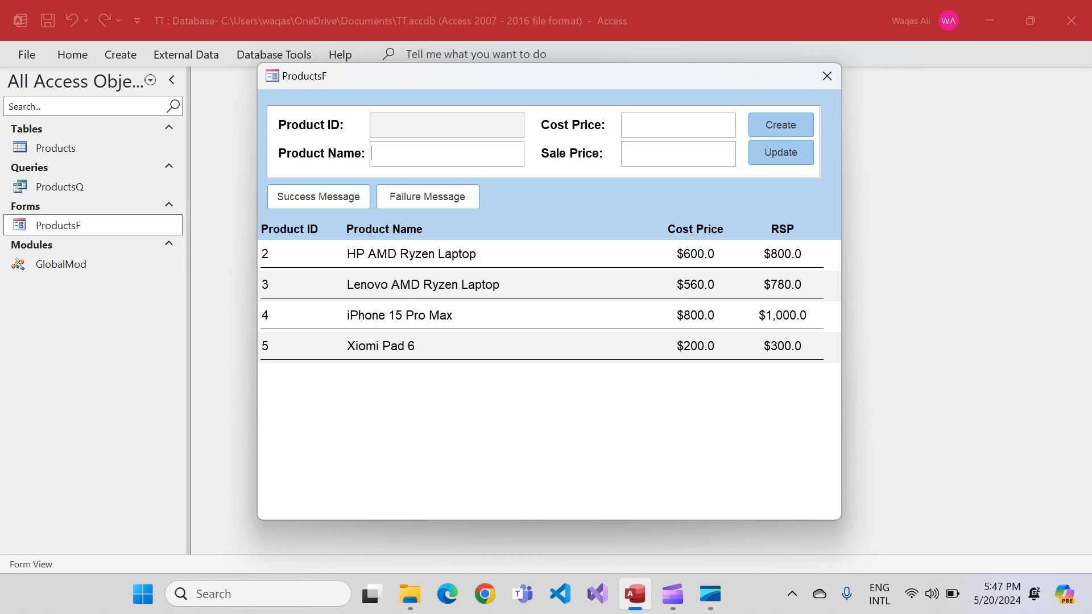
pyautogui.click(318, 196)
pyautogui.click(427, 196)
pyautogui.click(318, 197)
pyautogui.click(428, 196)
pyautogui.click(319, 197)
pyautogui.click(428, 197)
# Switch ProductsF to Design View and open the click event code of the Success Message button
pyautogui.rightClick(580, 211)
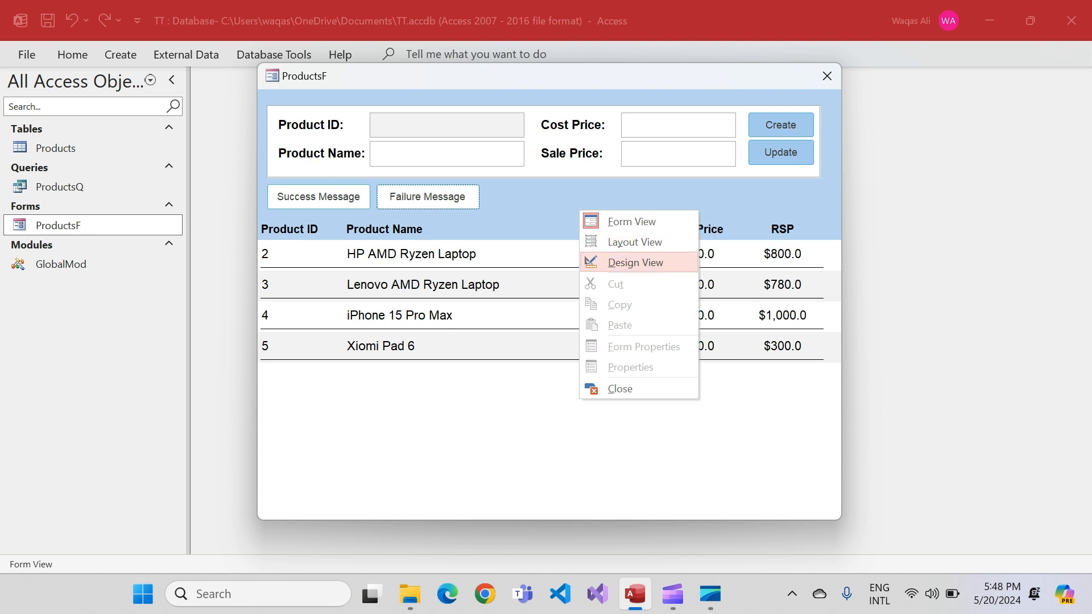
pyautogui.click(635, 262)
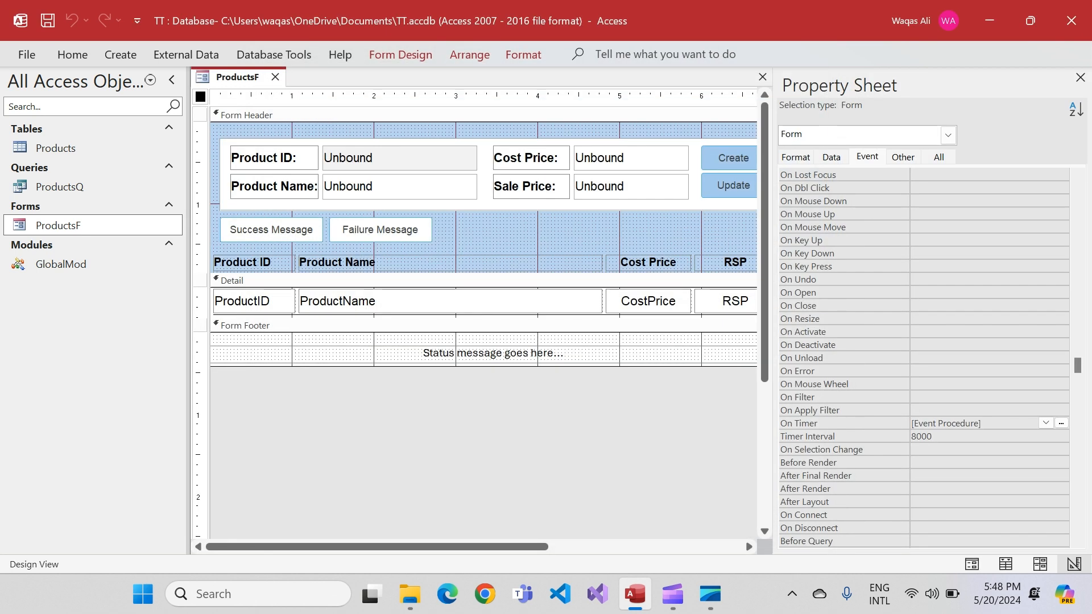
pyautogui.click(271, 230)
pyautogui.click(1076, 175)
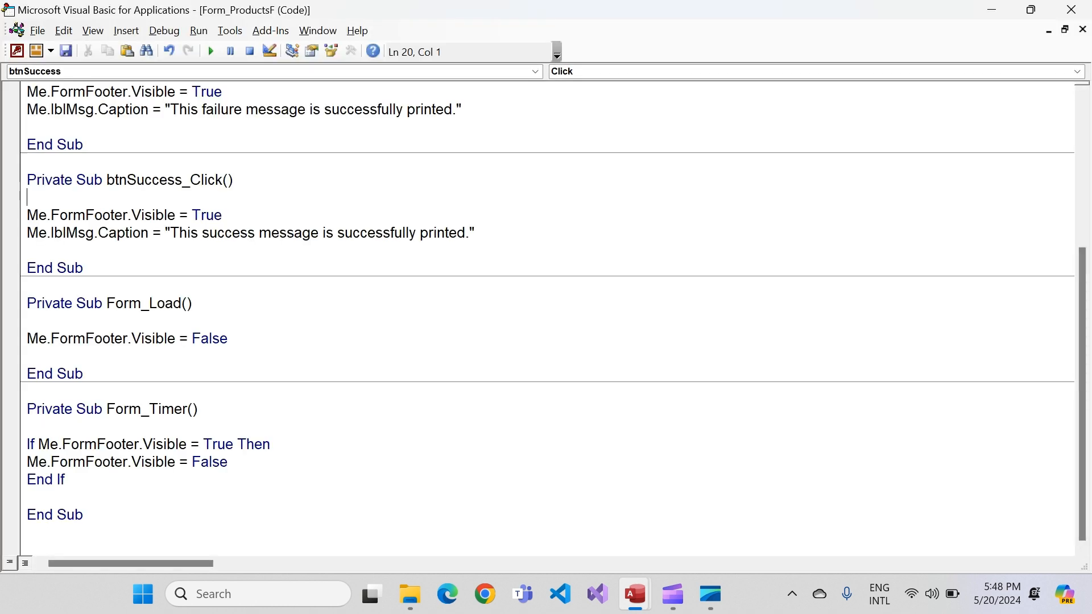
# Start a new line with Me.FormFooter.BackColor below the Visible statement in btnSuccess_Click
pyautogui.click(222, 215)
pyautogui.press('Return')
pyautogui.write('m')
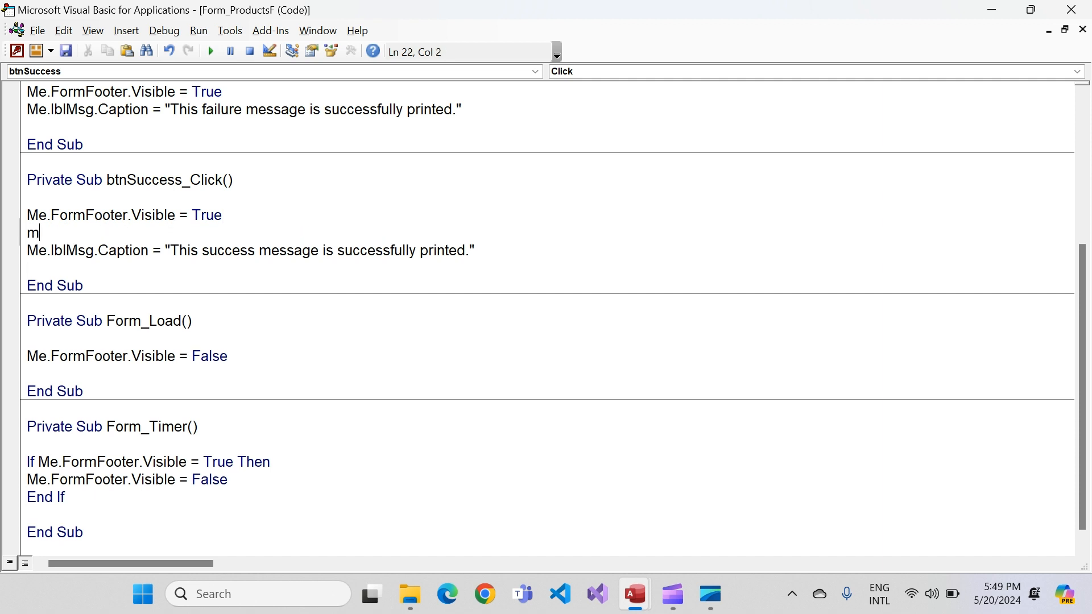
pyautogui.write('e.formf')
pyautogui.press('Tab')
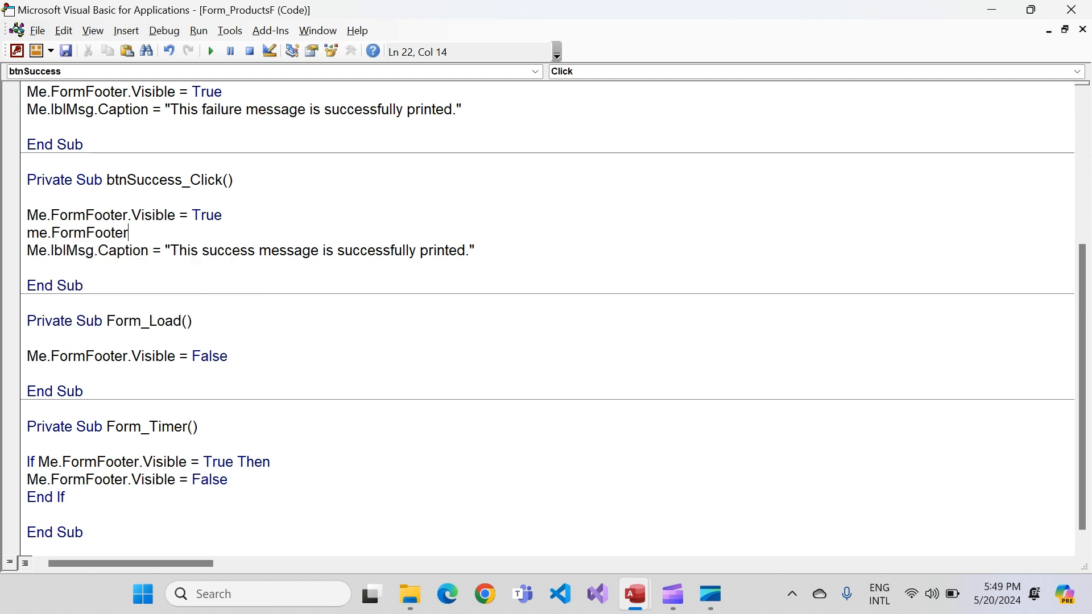
pyautogui.write('.ba')
pyautogui.press('Tab')
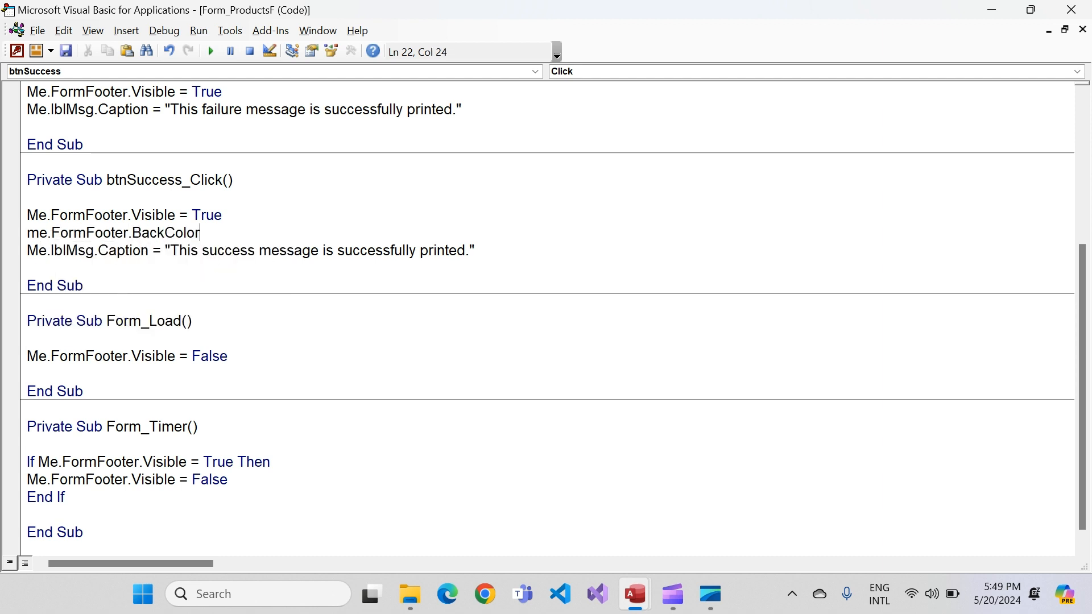
# Assign RGB(89, 179, 176) to the footer's BackColor in btnSuccess_Click, leaving no blank line before the caption statement
pyautogui.write('= rgb(')
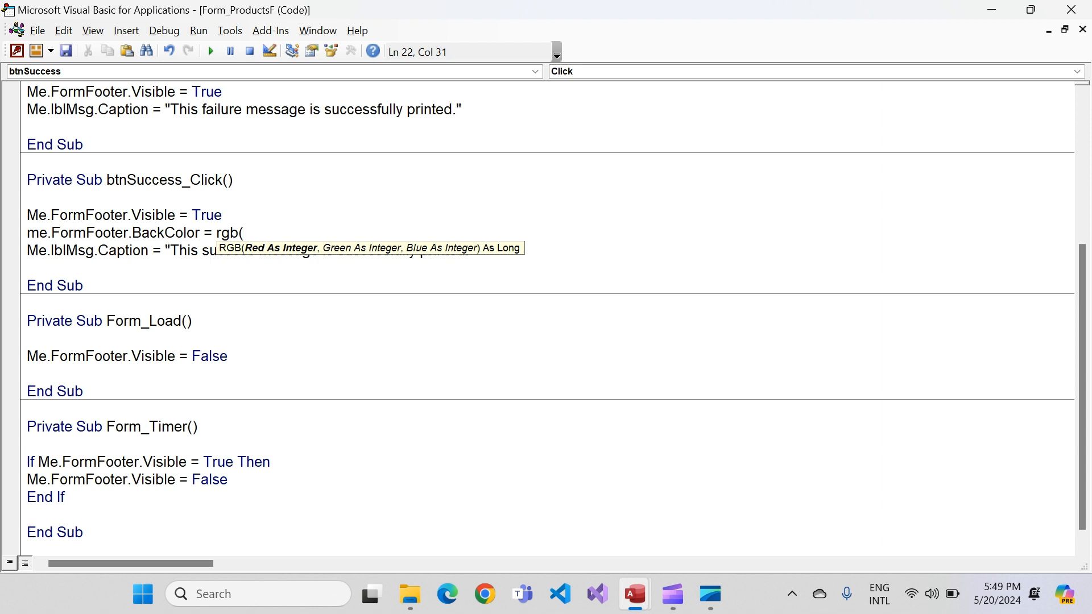
pyautogui.write('89,')
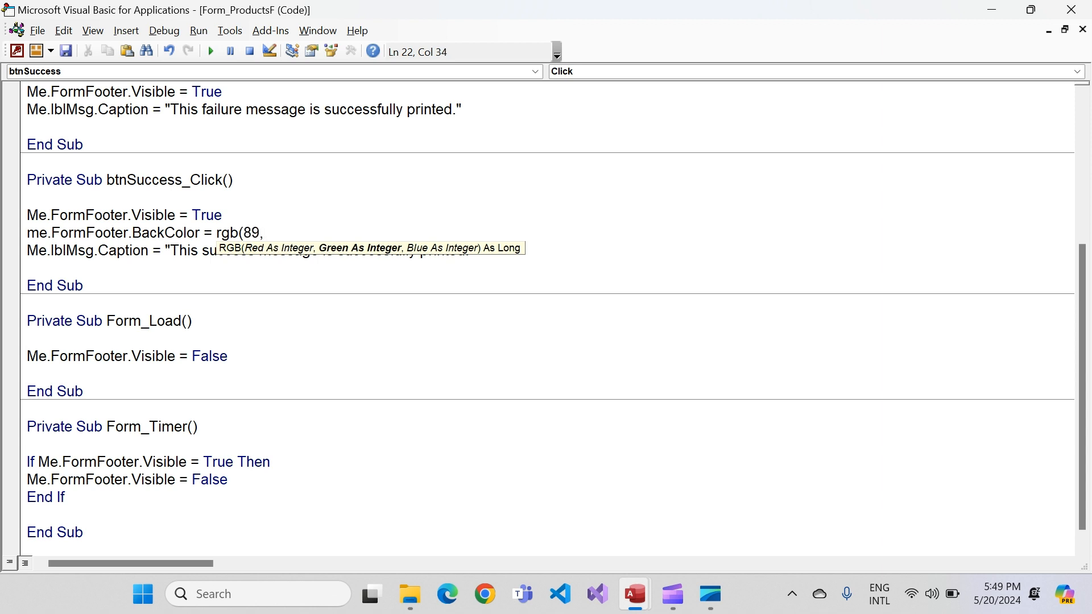
pyautogui.write('179,')
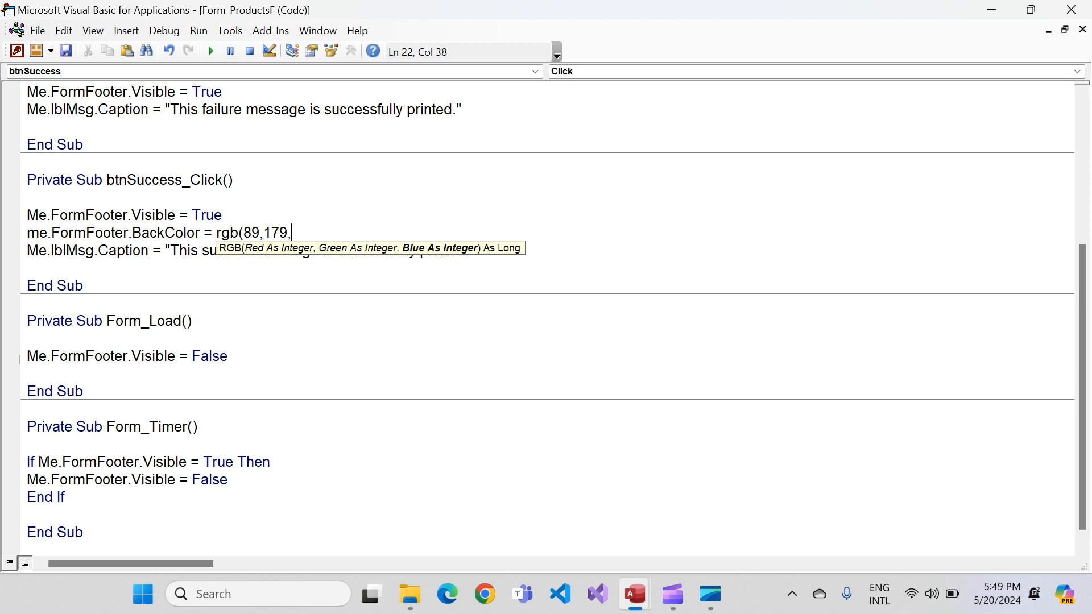
pyautogui.write('176')
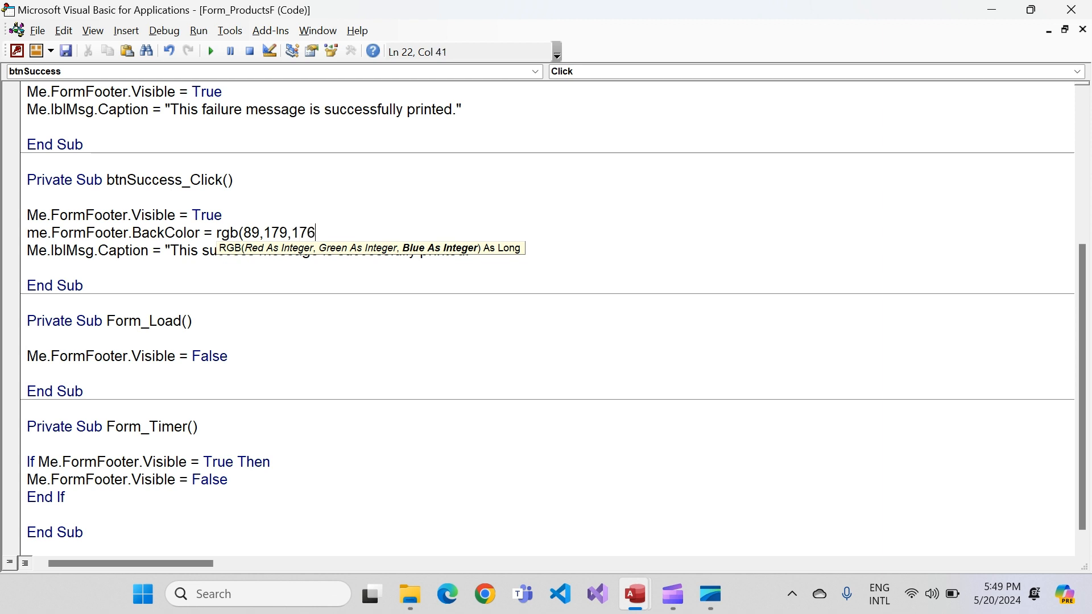
pyautogui.write(')')
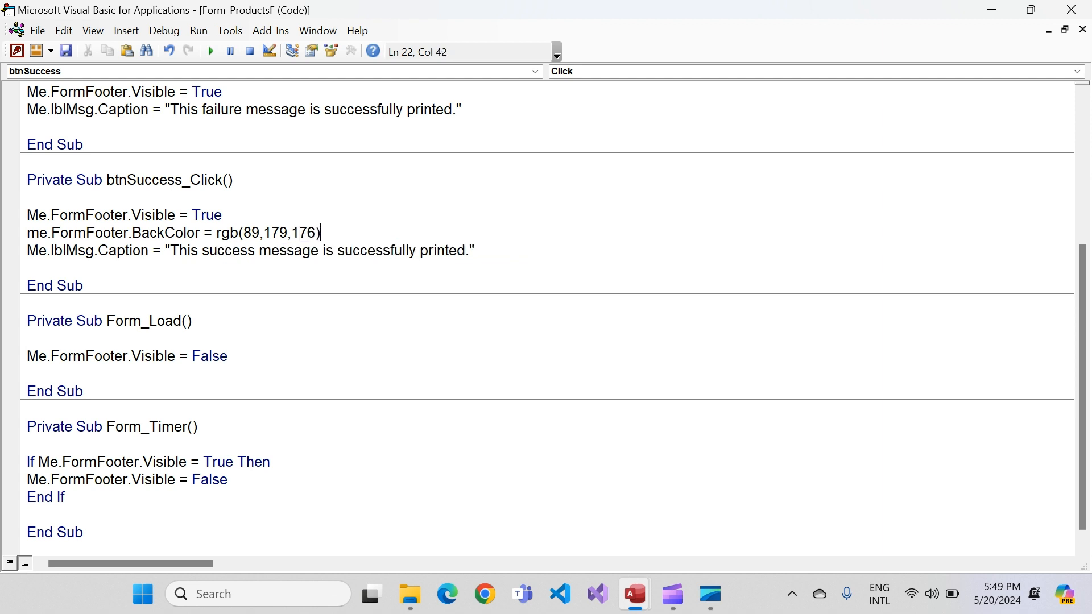
pyautogui.press('Return')
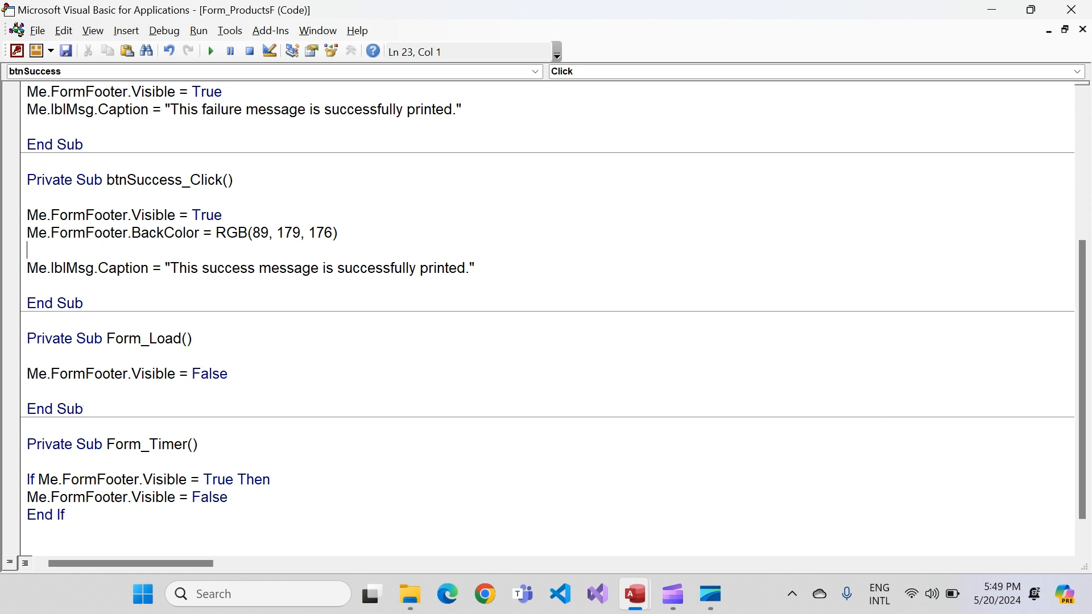
pyautogui.press('BackSpace')
# Add Me.lblMsg.ForeColor = vbWhite below the caption statement in btnSuccess_Click
pyautogui.press('Return')
pyautogui.press('Return')
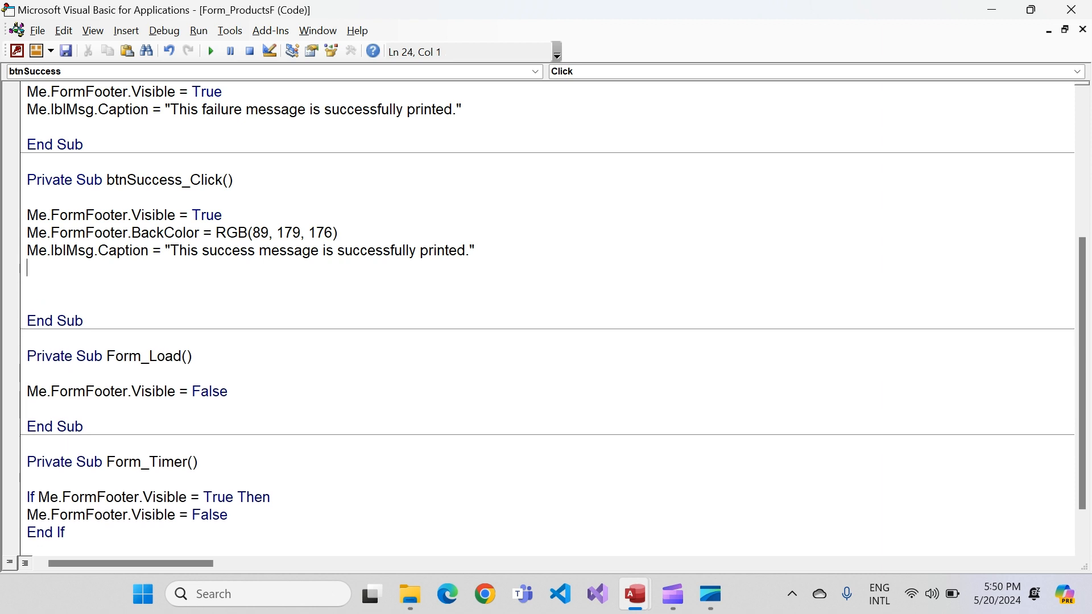
pyautogui.write('me')
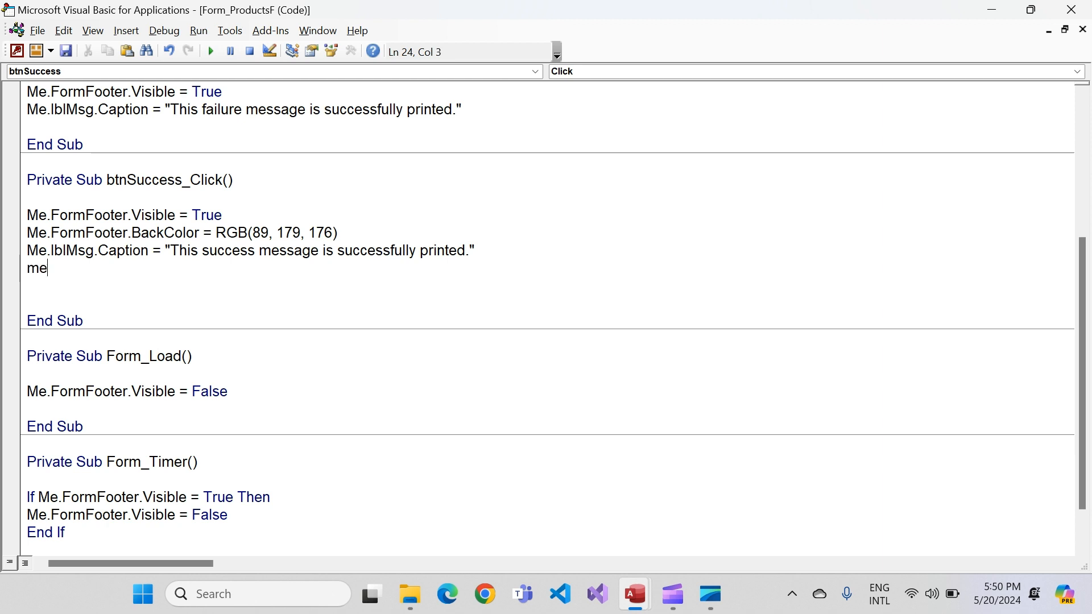
pyautogui.write('.lbl')
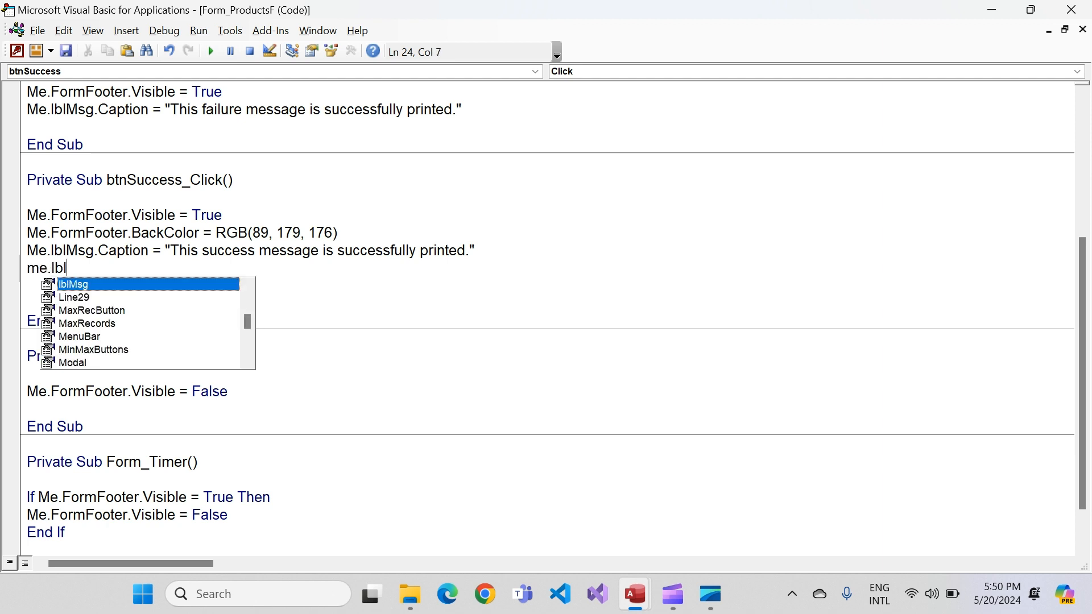
pyautogui.press('Tab')
pyautogui.write('.')
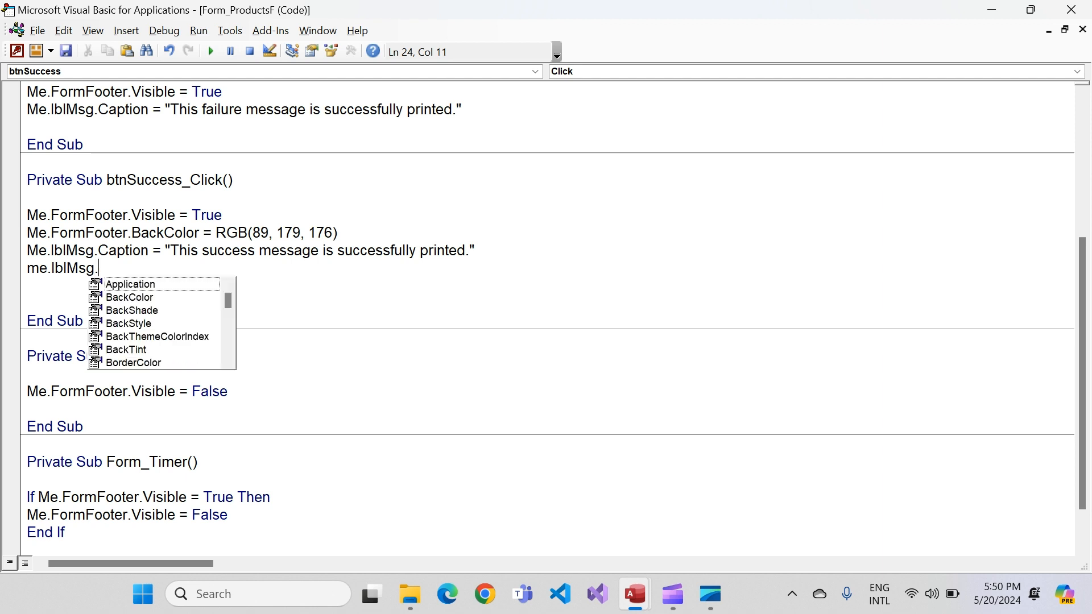
pyautogui.write('fore')
pyautogui.press('Tab')
pyautogui.write('= ')
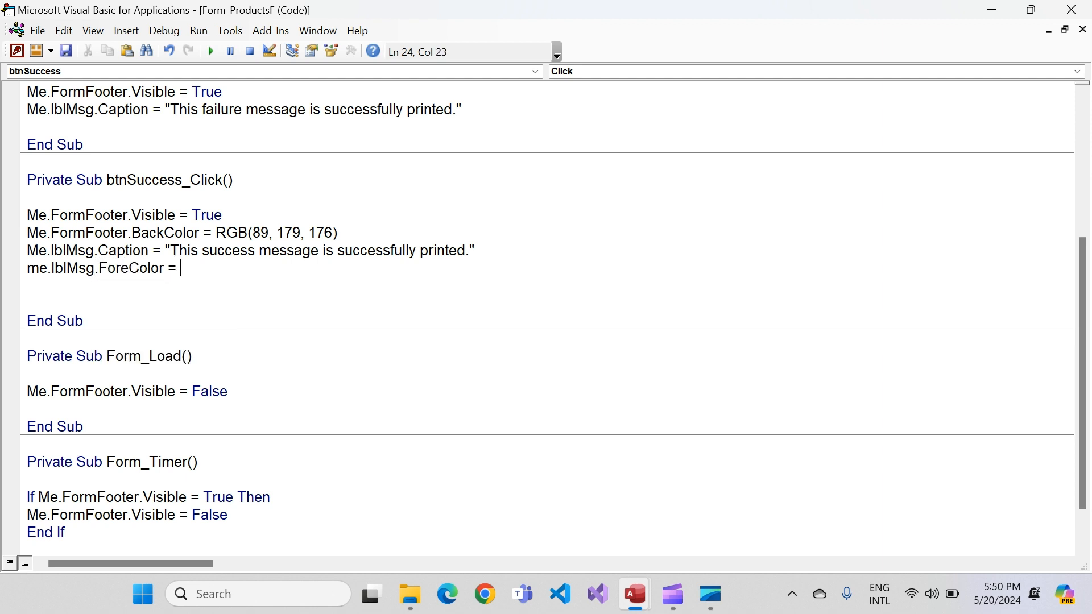
pyautogui.write('vbwhite')
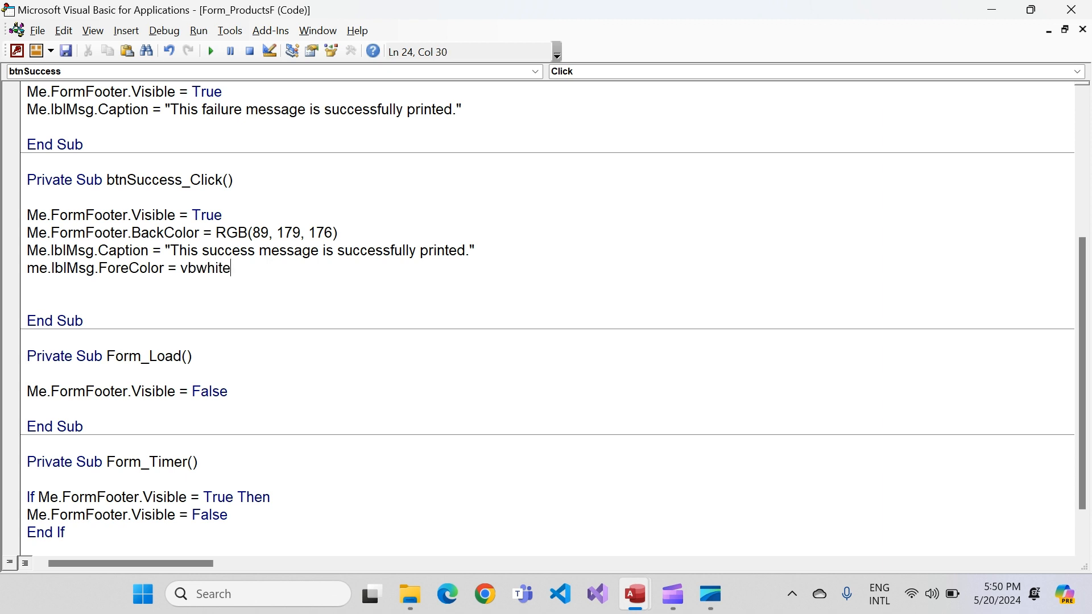
pyautogui.press('Down')
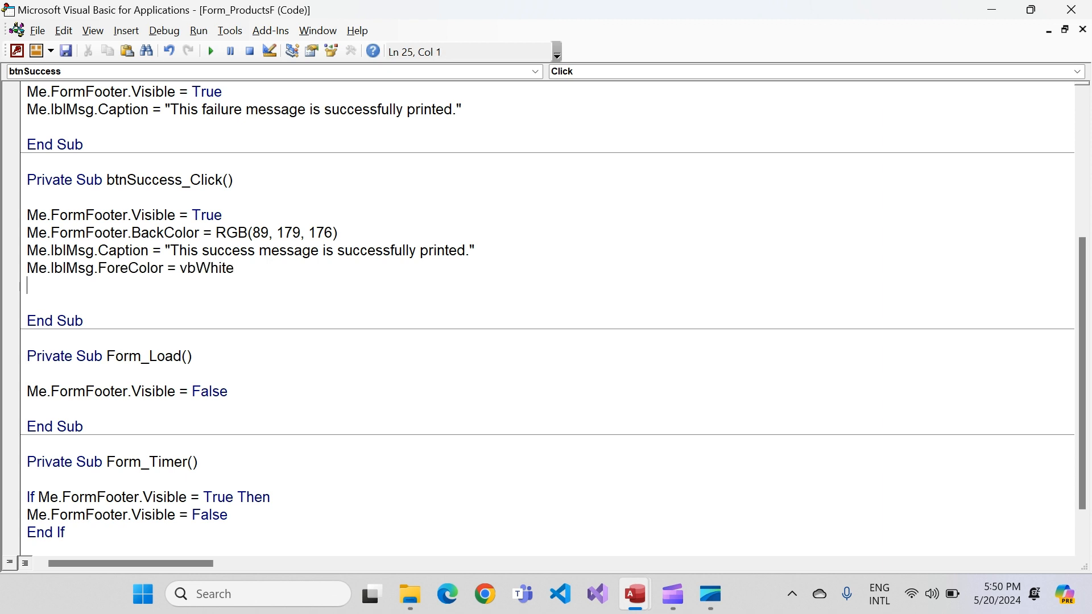
# Start a new line with Me.FormFooter.BackColor below the Visible statement in btnFailure_Click
pyautogui.scroll(3, 546, 313)
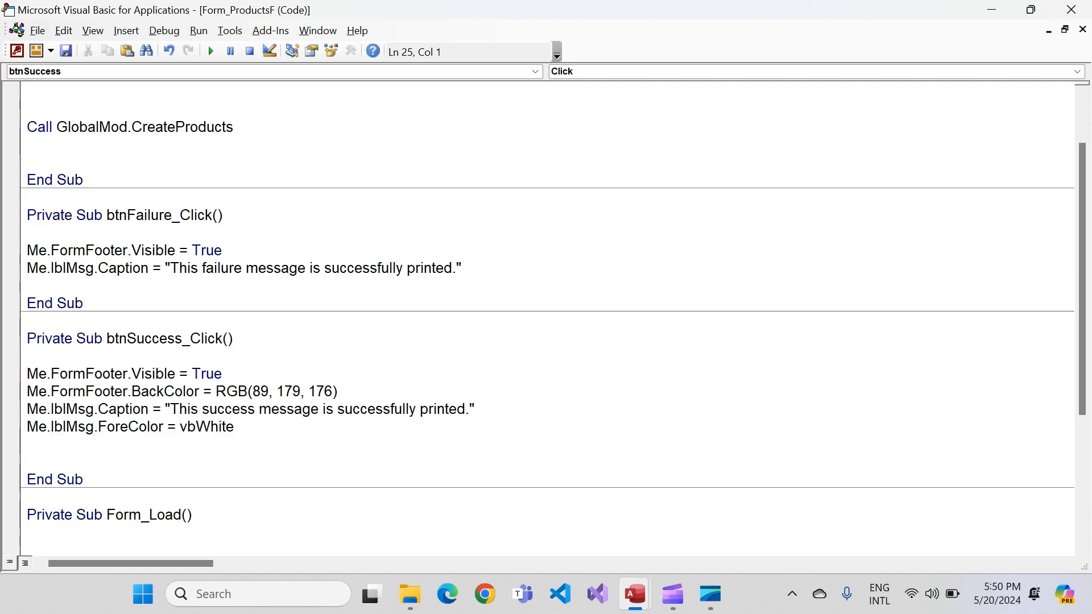
pyautogui.click(223, 250)
pyautogui.press('Return')
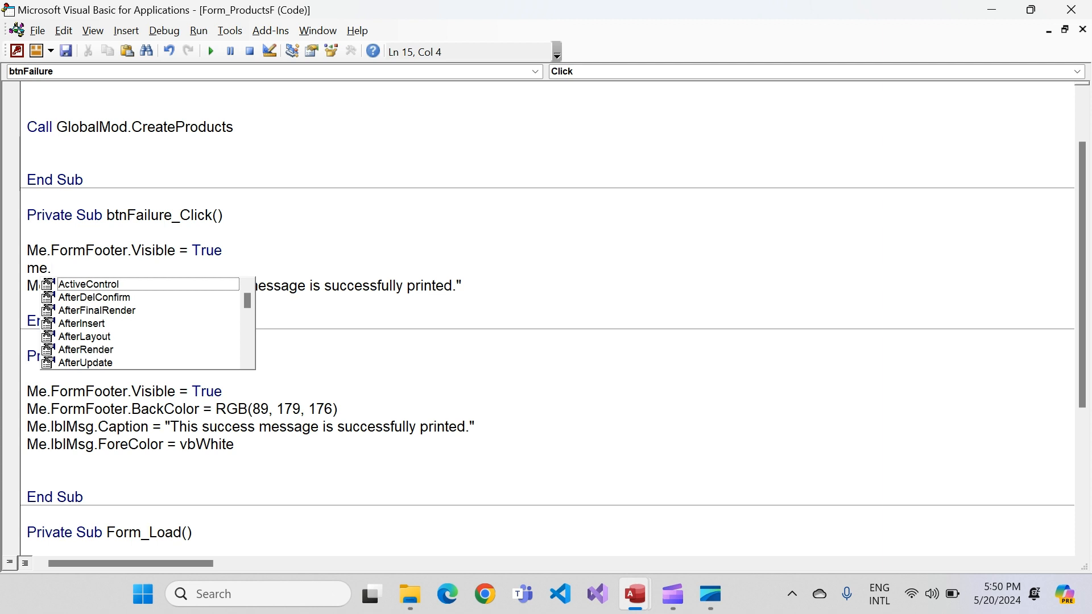
pyautogui.write('for')
pyautogui.press('Down')
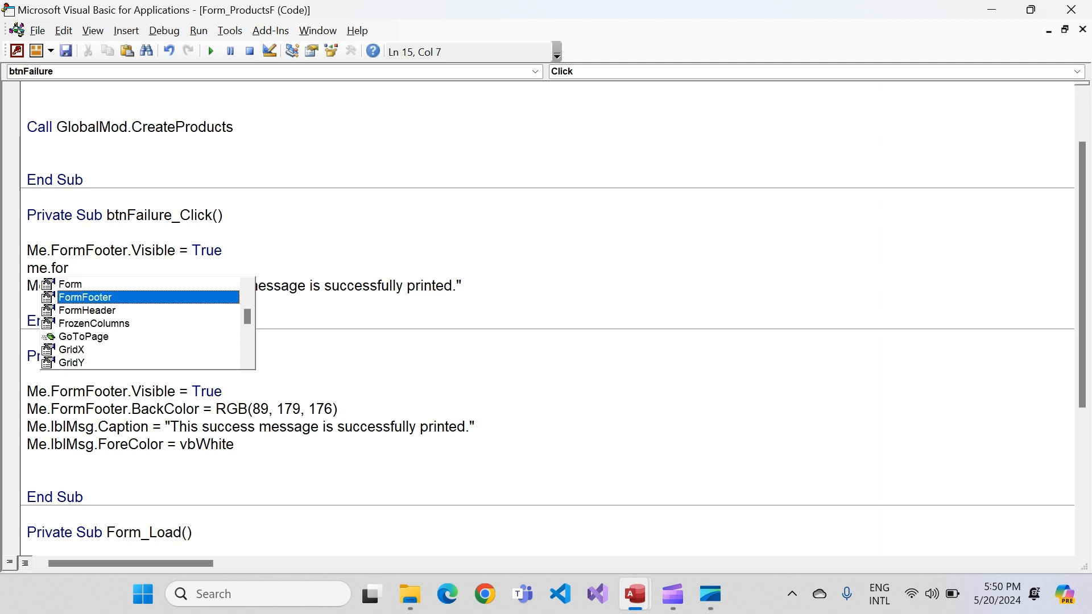
pyautogui.press('Tab')
pyautogui.write('.back')
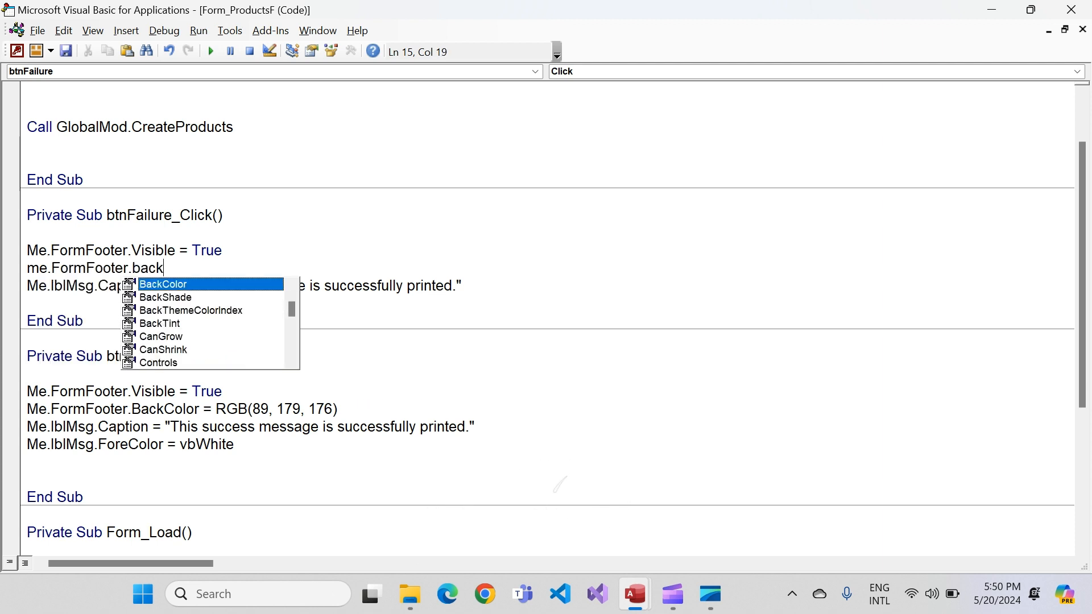
pyautogui.press('Tab')
# Assign RGB(255, 153, 156) to the footer's BackColor in btnFailure_Click
pyautogui.write('= ')
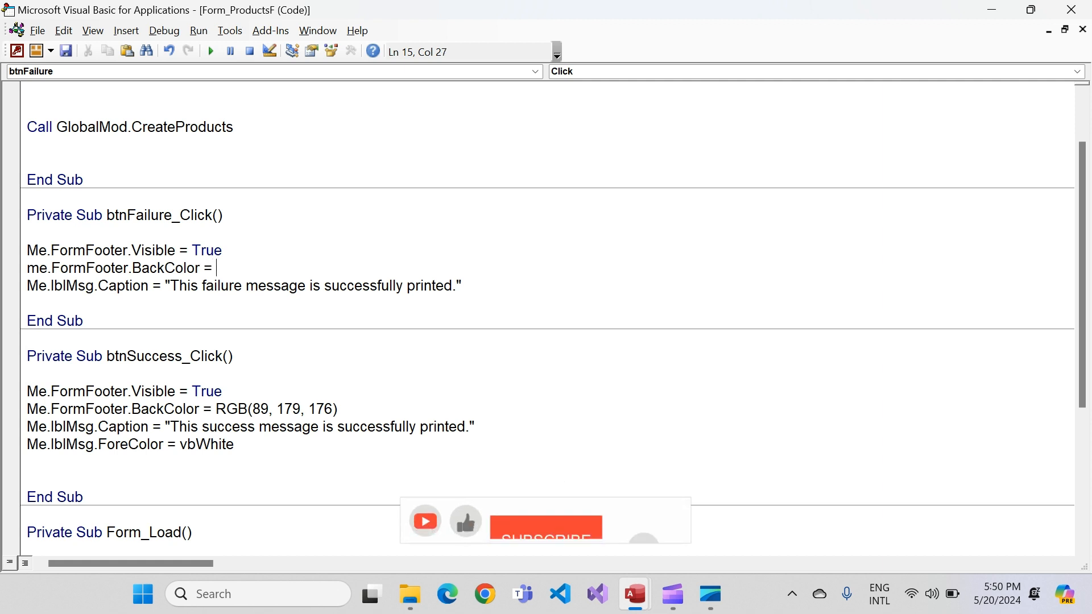
pyautogui.write('rgn')
pyautogui.press('BackSpace')
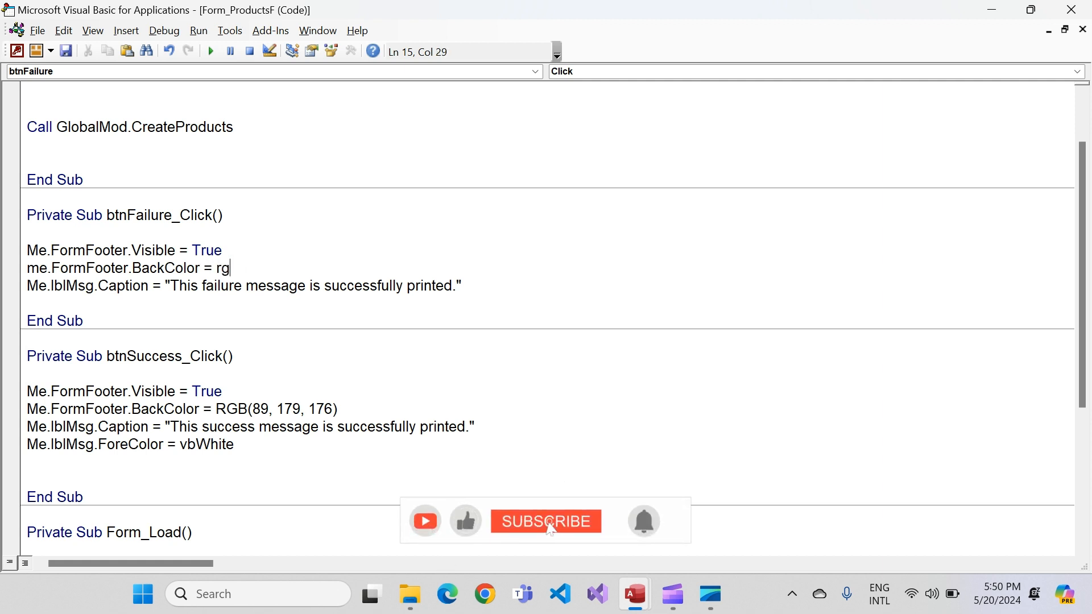
pyautogui.write('b(')
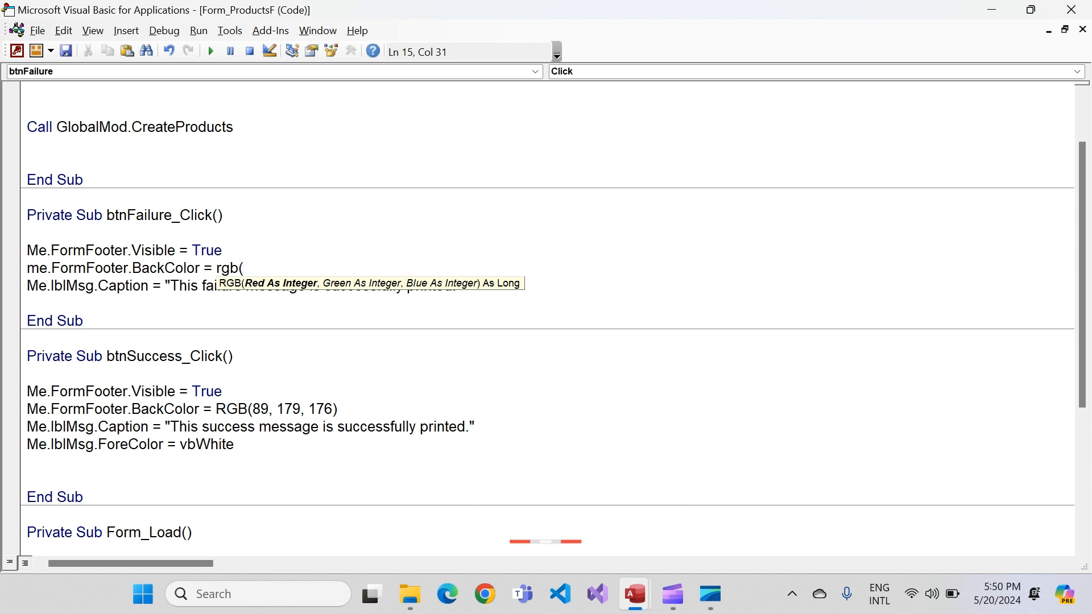
pyautogui.write('255,15')
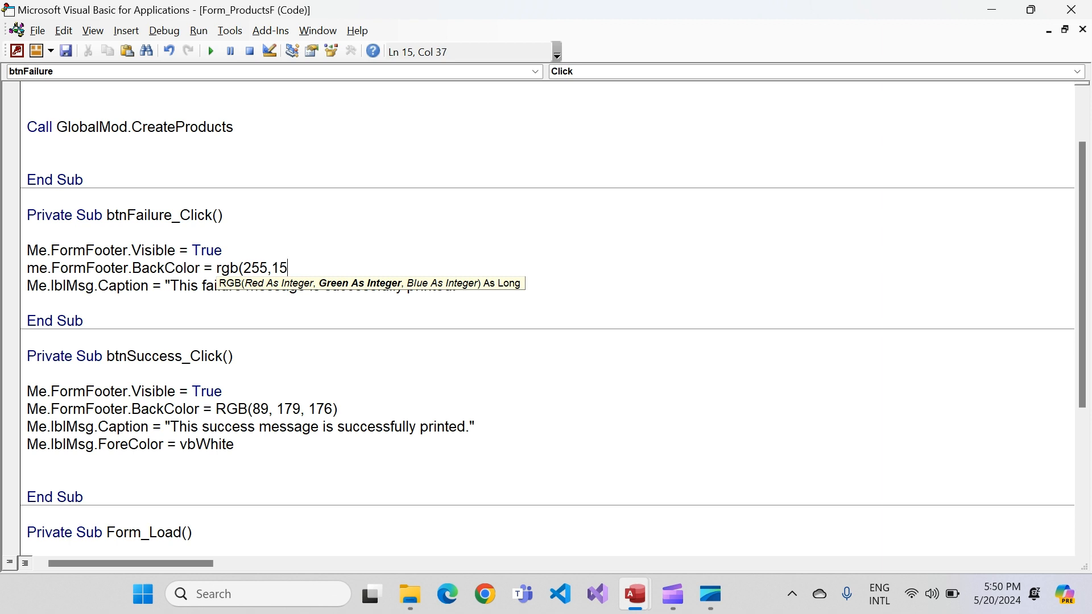
pyautogui.write('3,15')
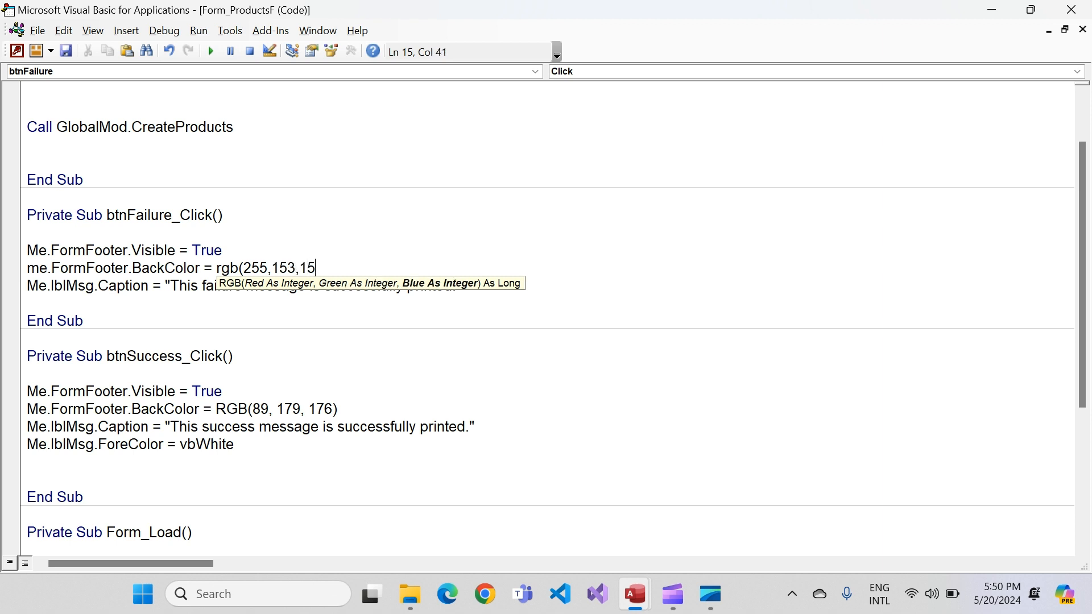
pyautogui.write('6)')
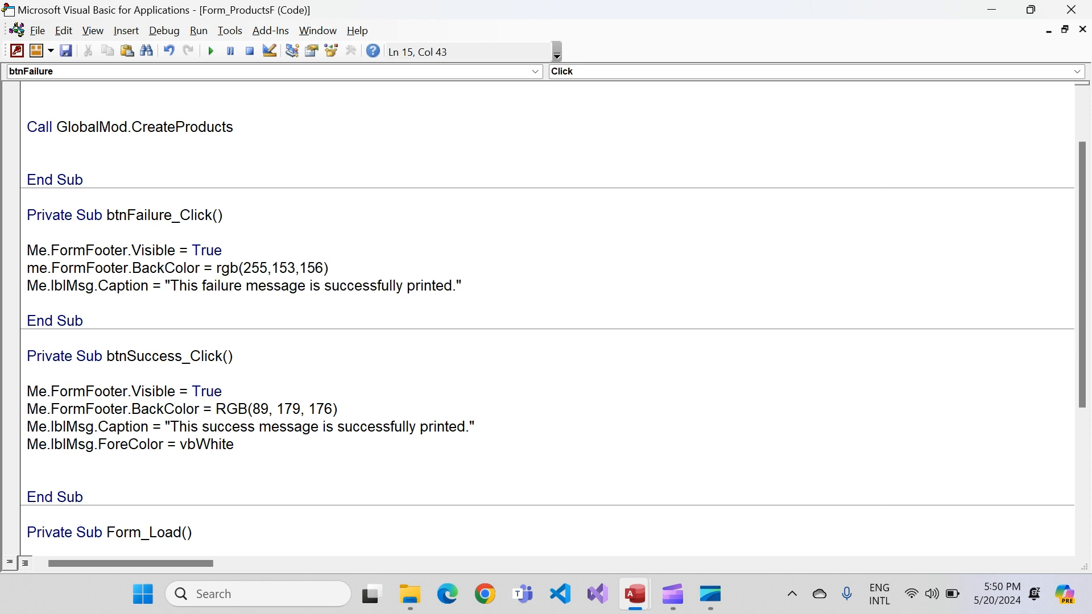
# Add Me.lblMsg.ForeColor = vbWhite below the caption statement in btnFailure_Click
pyautogui.press('Down')
pyautogui.press('Down')
pyautogui.press('Return')
pyautogui.press('Up')
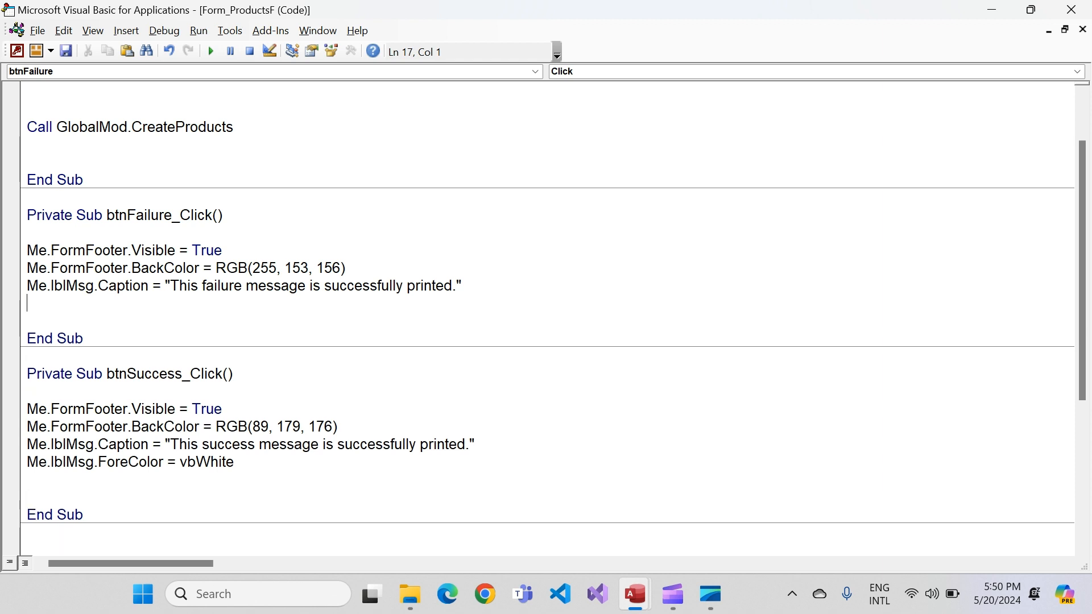
pyautogui.write('me.')
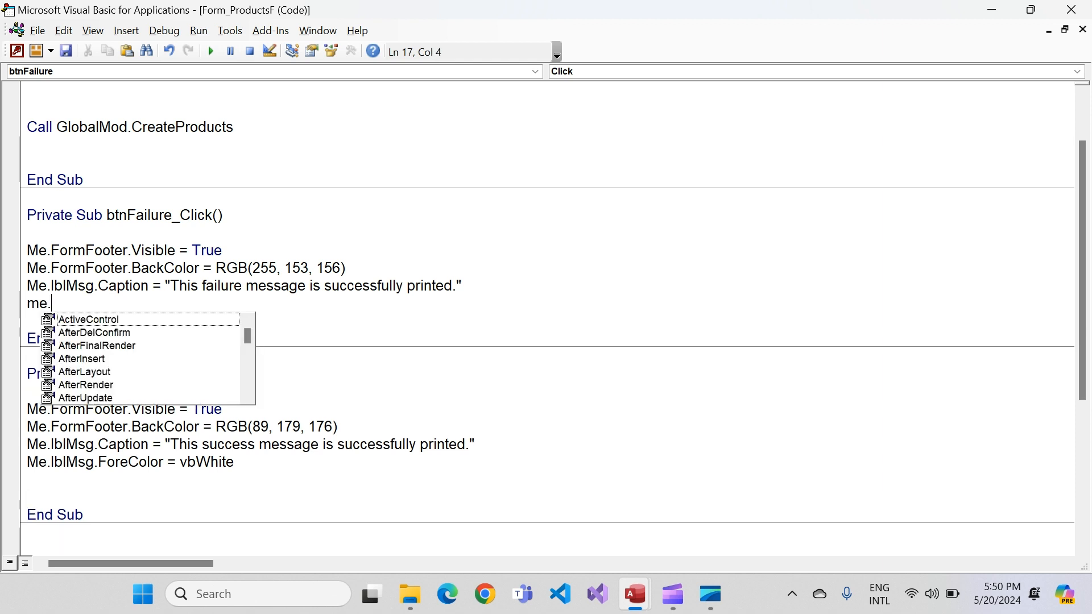
pyautogui.write('lbl')
pyautogui.press('Tab')
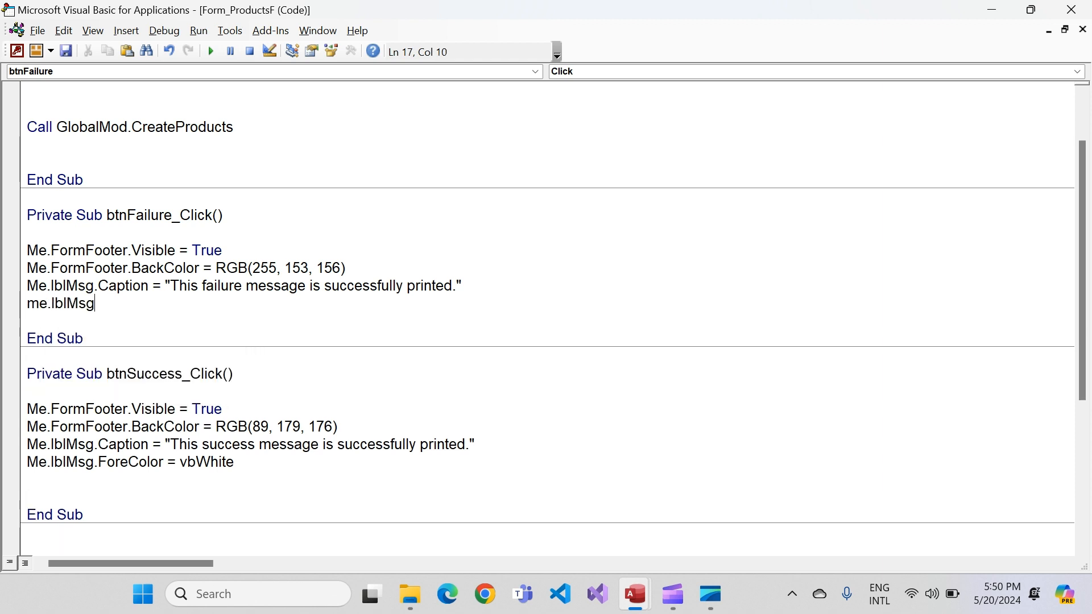
pyautogui.write('.fore')
pyautogui.press('Tab')
pyautogui.write('= vbwhite')
pyautogui.press('Return')
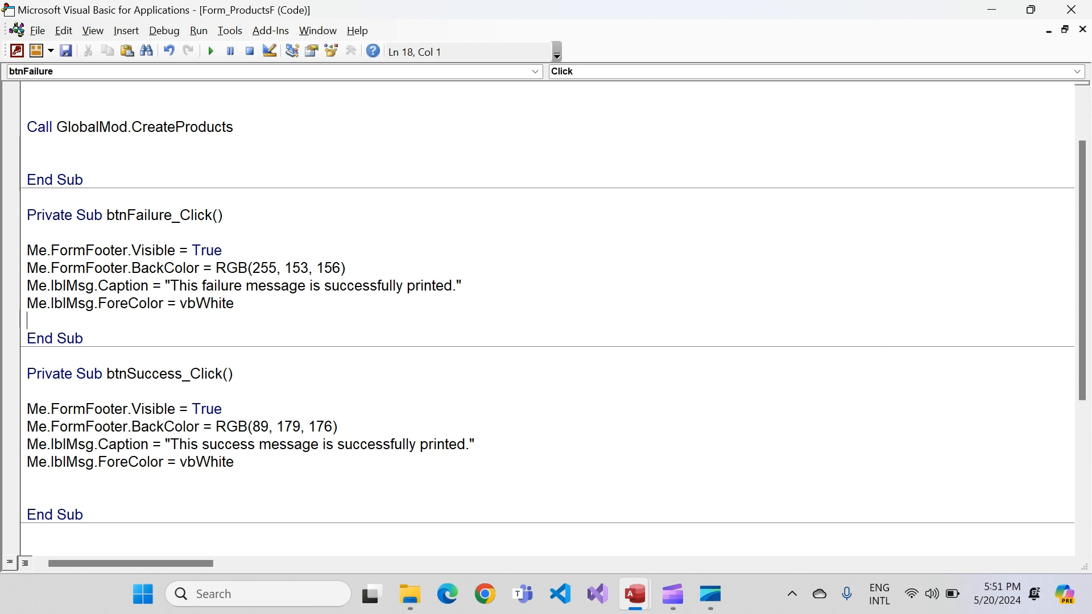
pyautogui.scroll(-1, 545, 318)
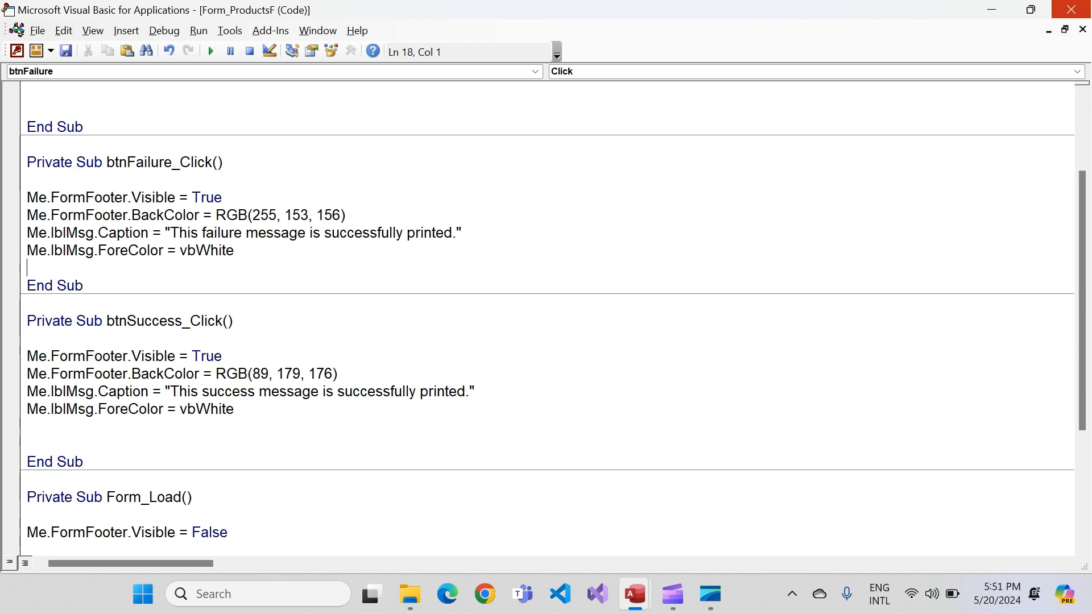
# Compile the form's code, close the code editor and switch ProductsF to Form View
pyautogui.click(164, 30)
pyautogui.click(193, 50)
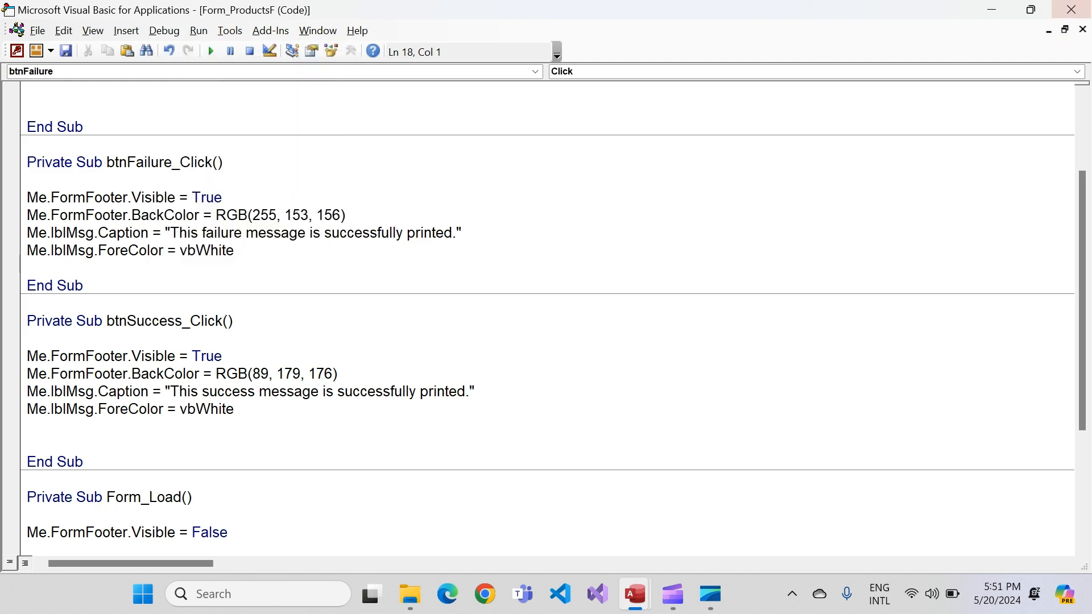
pyautogui.click(1070, 10)
pyautogui.rightClick(230, 74)
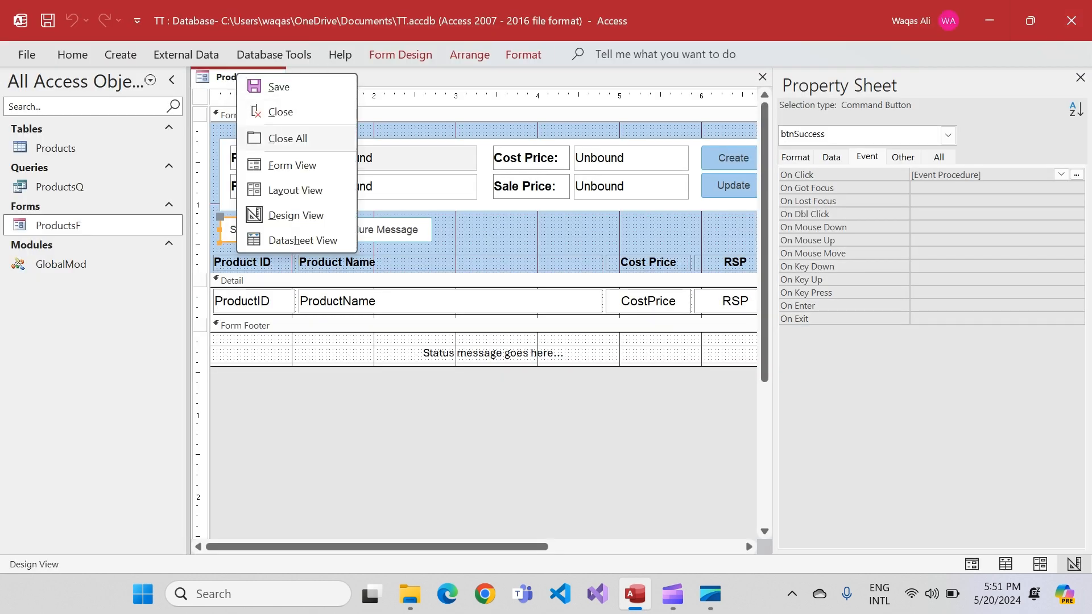
pyautogui.click(273, 162)
# Reposition the ProductsF window and test the Success Message and Failure Message buttons twice each
pyautogui.moveTo(449, 103); pyautogui.dragTo(464, 95)
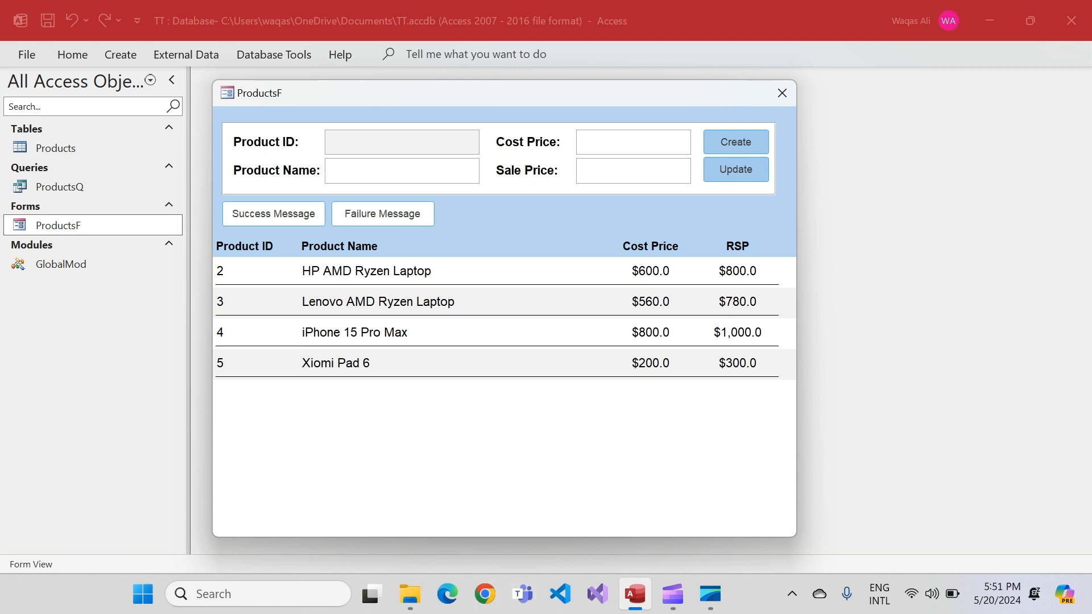
pyautogui.moveTo(564, 101); pyautogui.dragTo(589, 71)
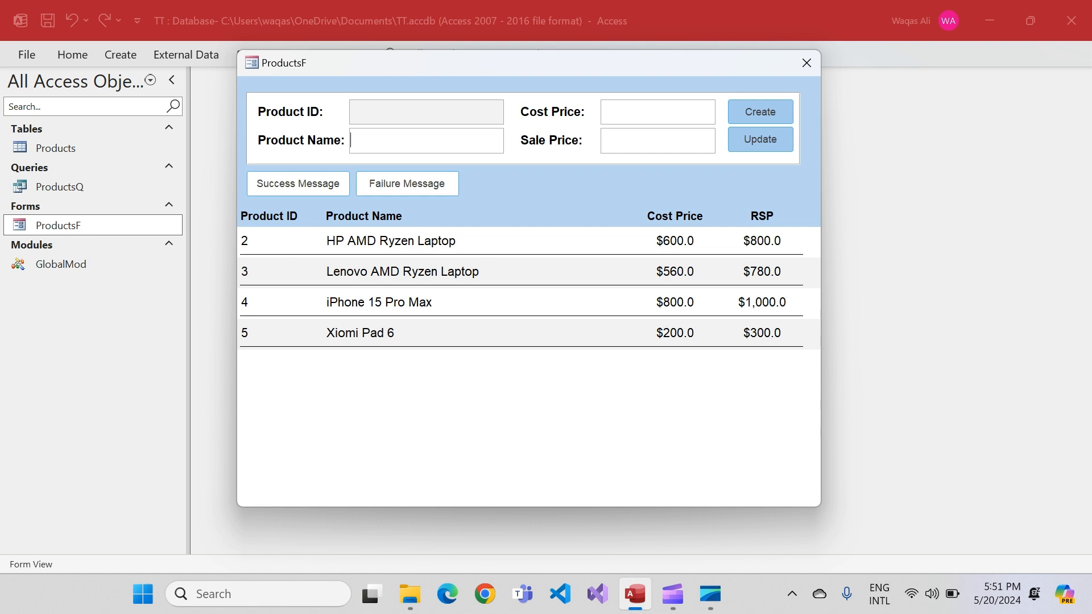
pyautogui.click(298, 184)
pyautogui.click(407, 184)
pyautogui.click(298, 183)
pyautogui.click(406, 183)
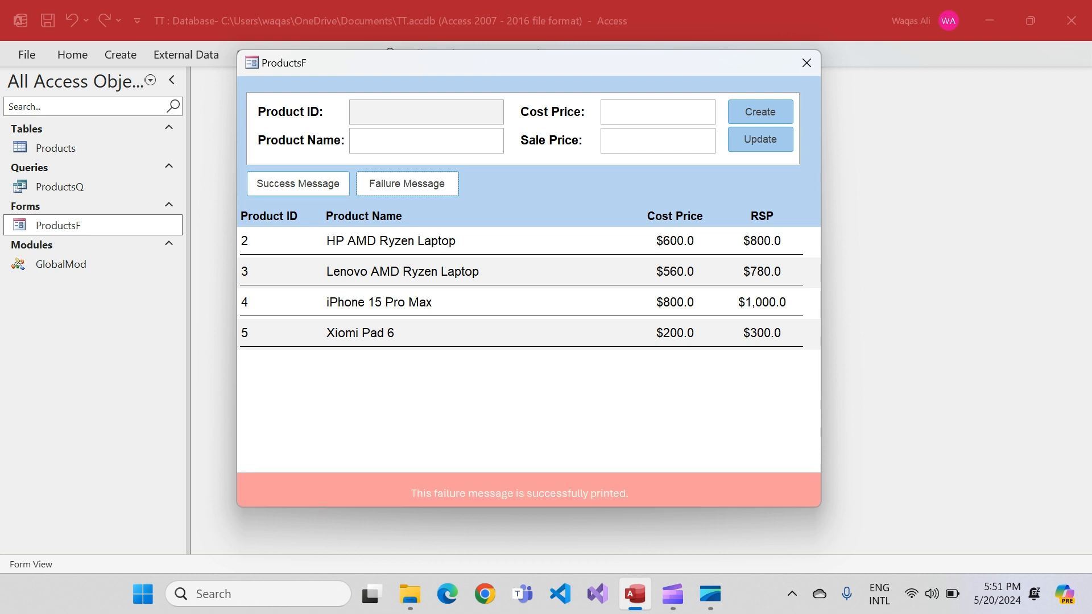
# Return ProductsF to Design View and insert the Green gallery image in the form footer above the status message
pyautogui.rightClick(540, 212)
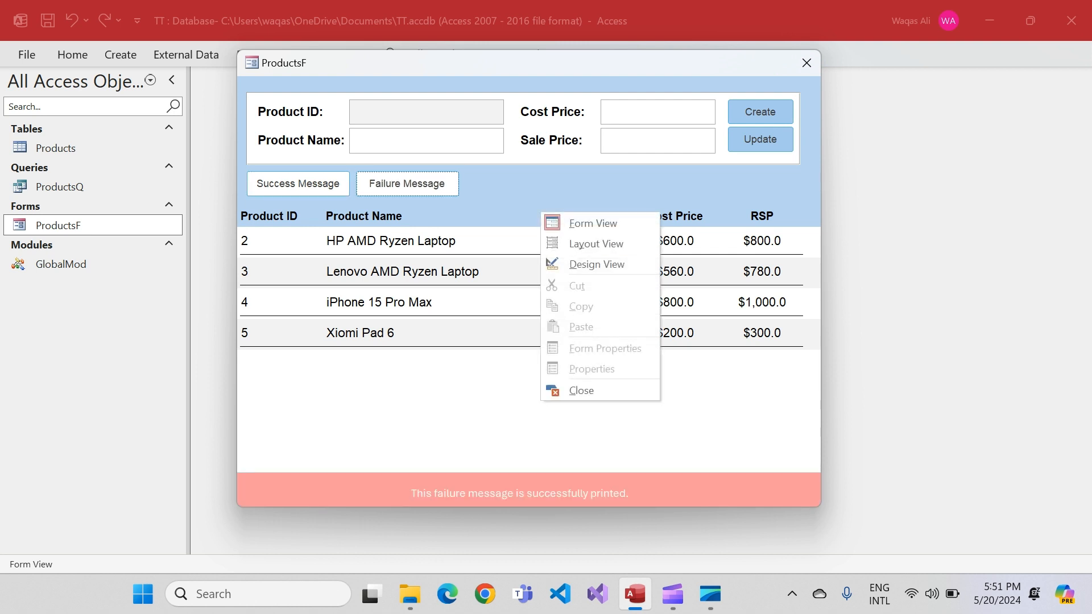
pyautogui.click(596, 264)
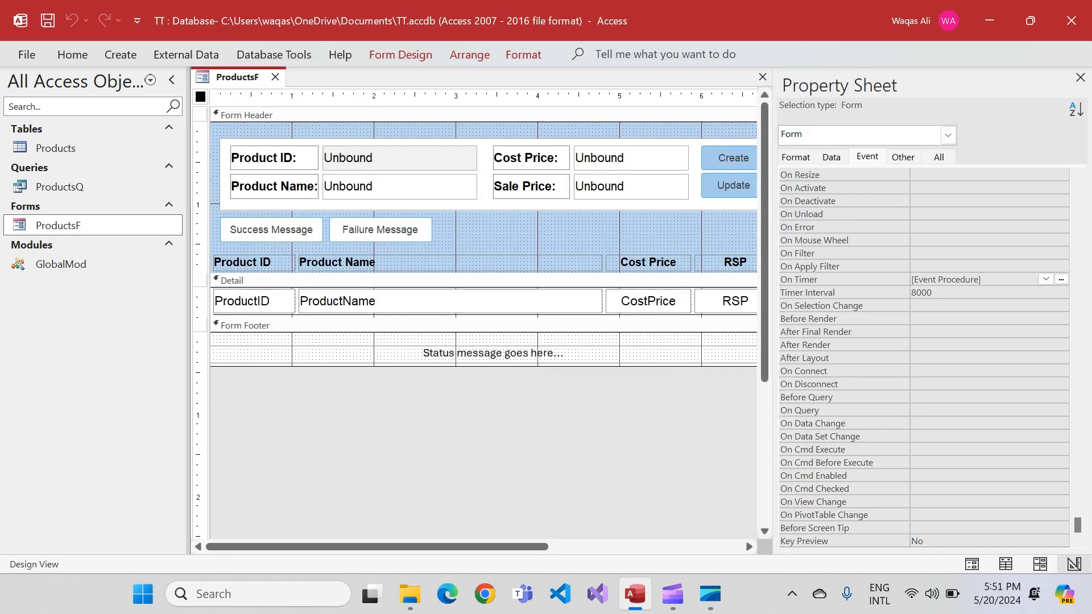
pyautogui.click(400, 55)
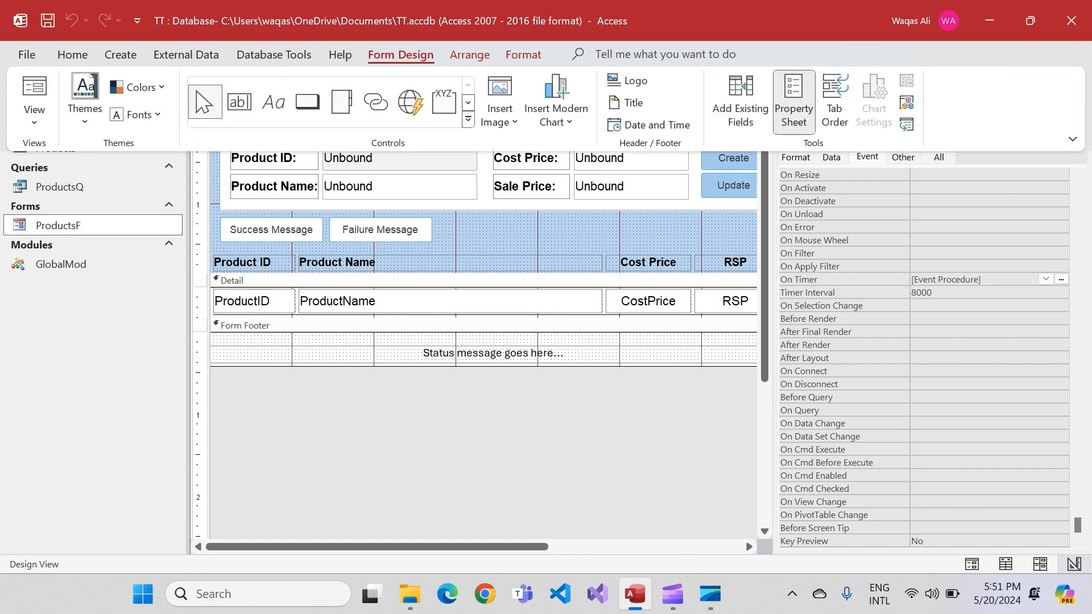
pyautogui.click(499, 105)
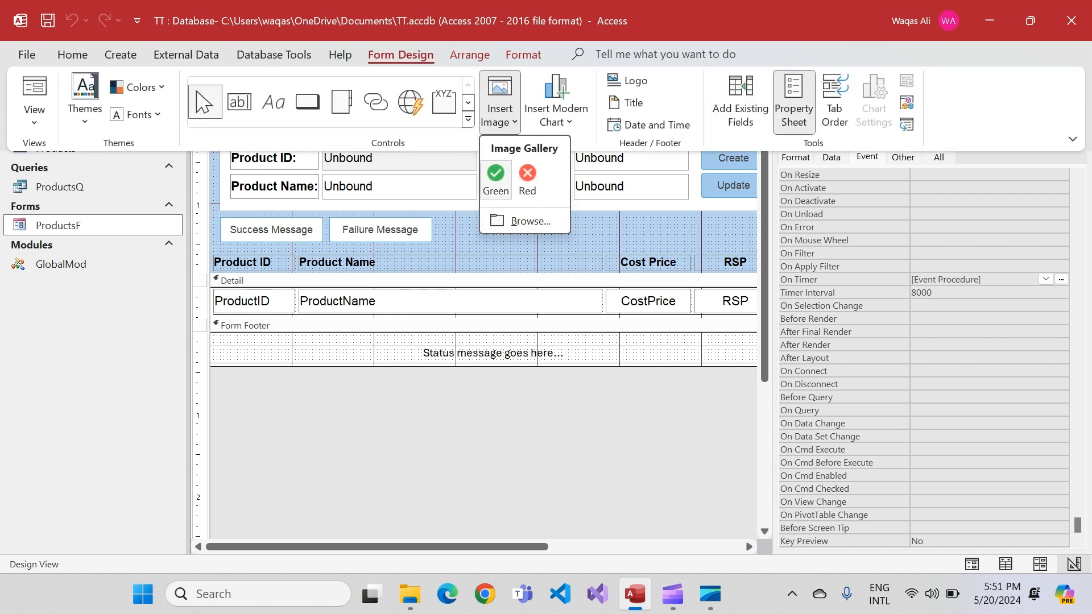
pyautogui.click(495, 179)
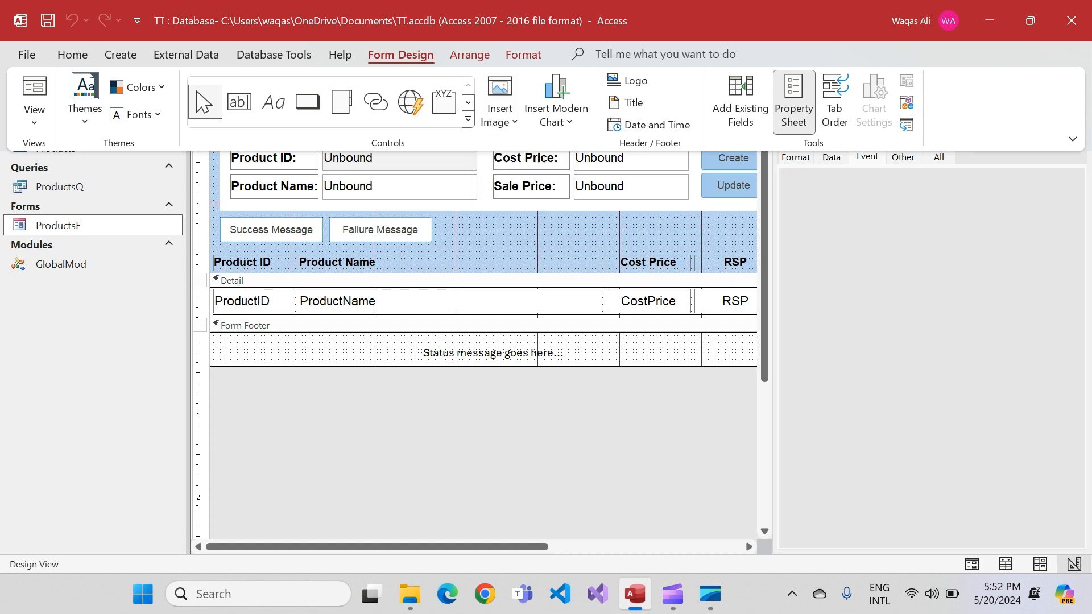
pyautogui.click(473, 336)
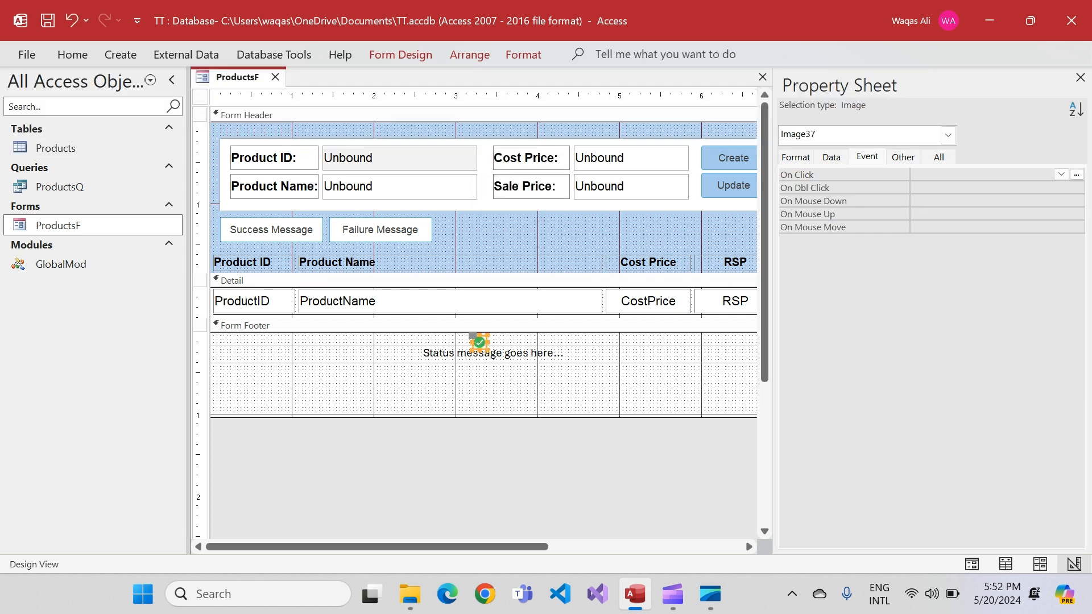
pyautogui.click(400, 55)
pyautogui.click(500, 102)
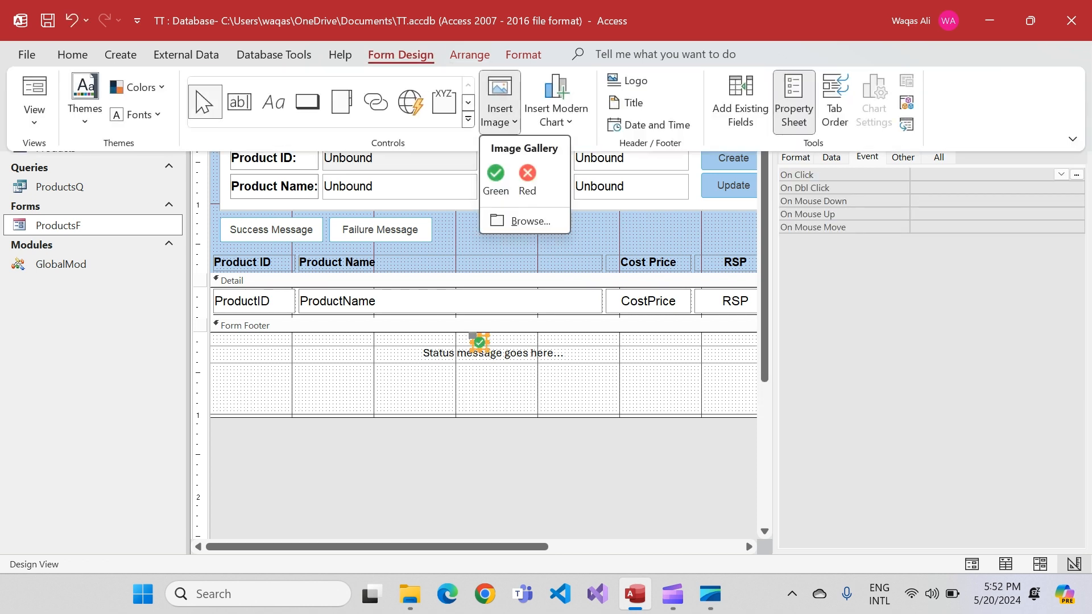
pyautogui.click(527, 177)
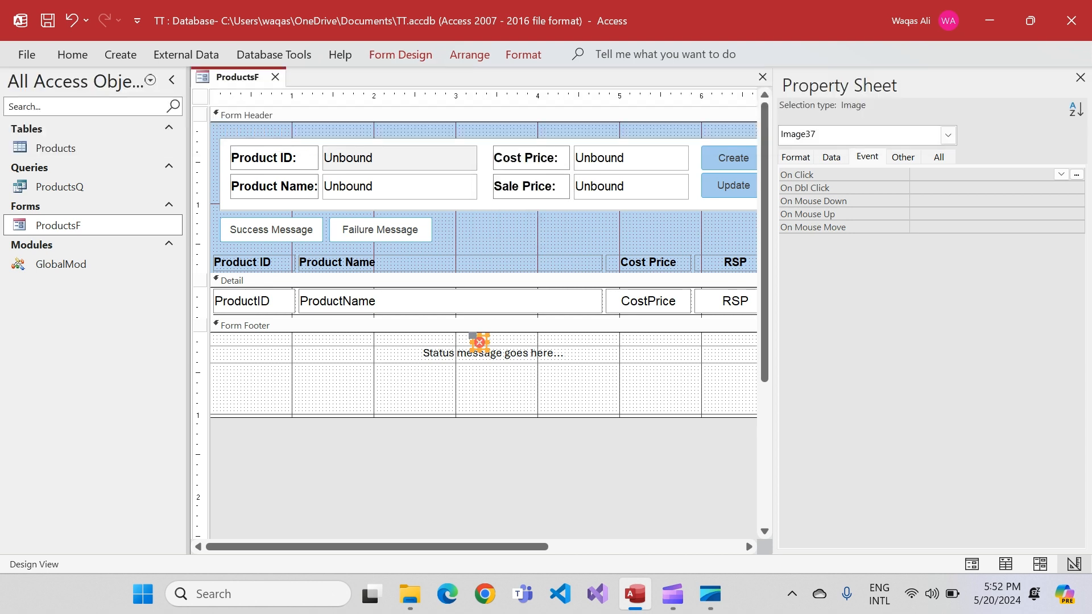
pyautogui.moveTo(526, 418); pyautogui.dragTo(458, 342)
pyautogui.click(530, 340)
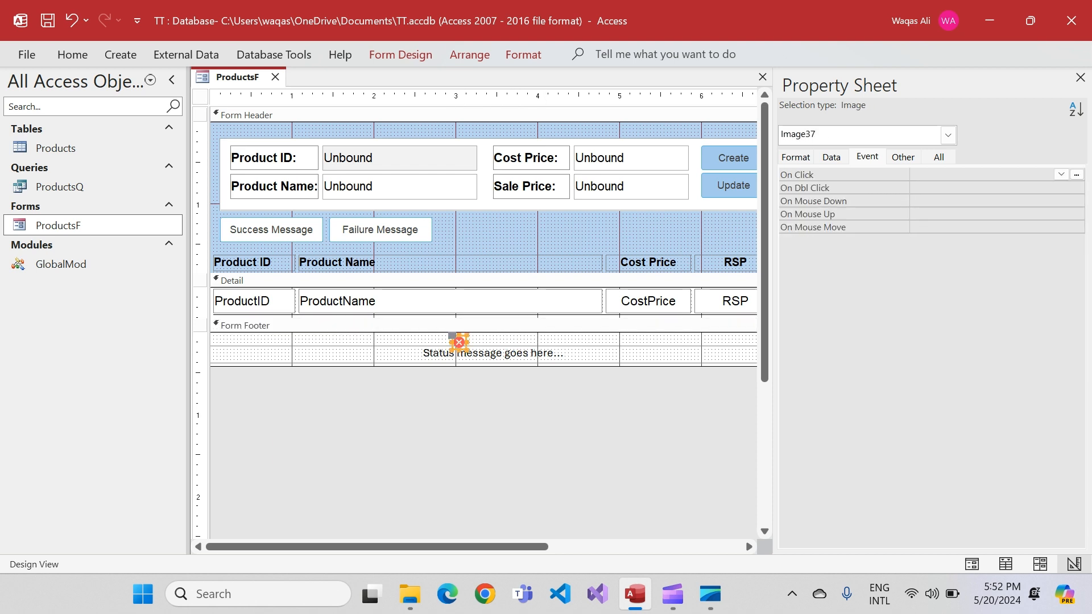
pyautogui.hotkey('ctrl', 'z')
pyautogui.hotkey('ctrl', 'z')
pyautogui.hotkey('ctrl', 'z')
pyautogui.hotkey('ctrl', 'z')
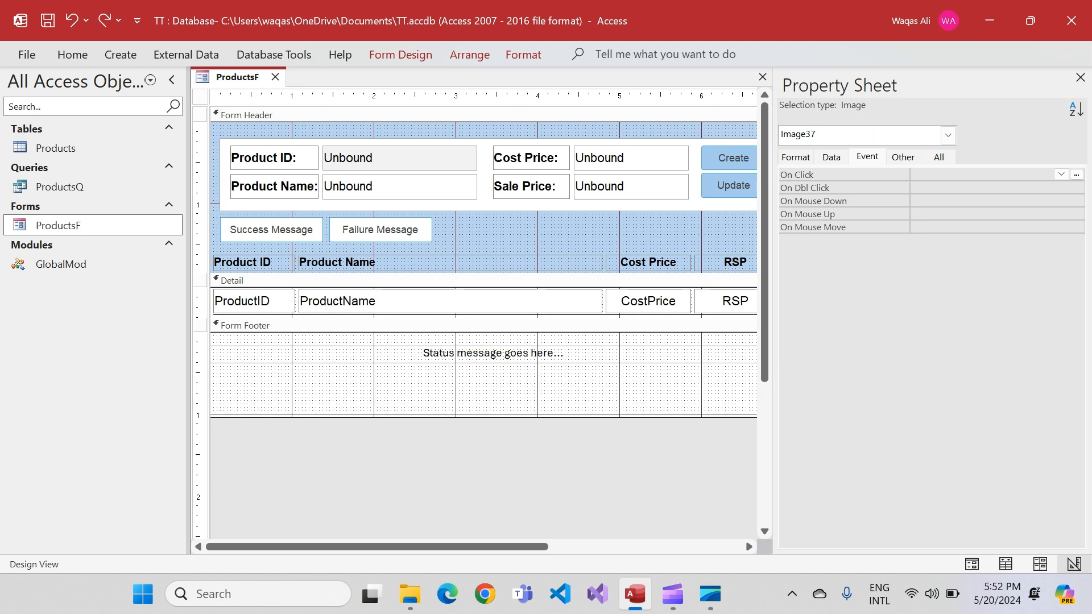
pyautogui.hotkey('ctrl', 'z')
# Shrink the form footer to fit the status message label and name the green image iconGreen
pyautogui.moveTo(512, 417); pyautogui.dragTo(512, 360)
pyautogui.click(903, 157)
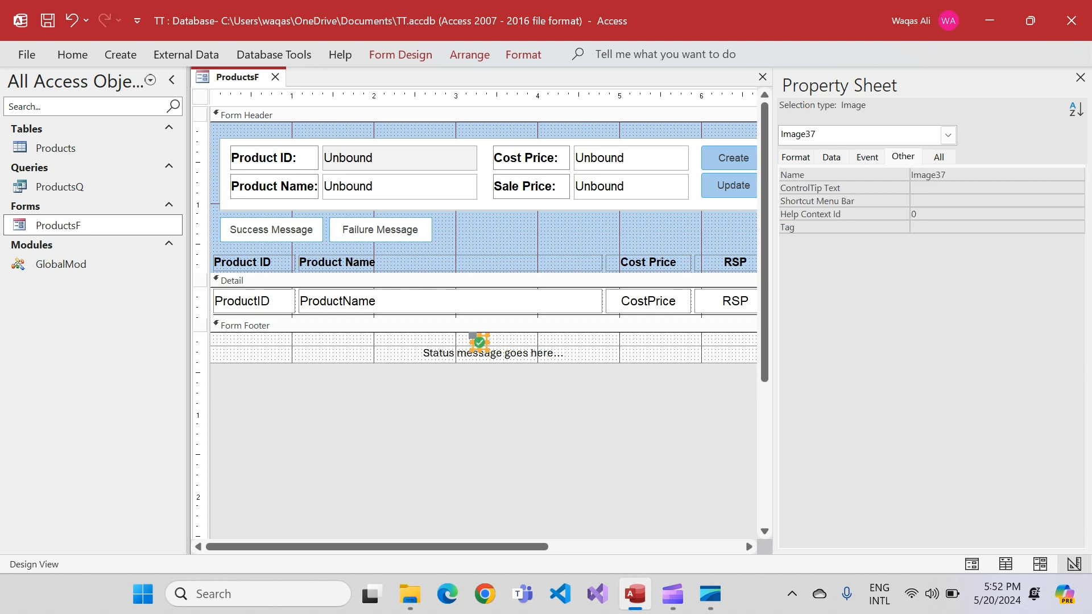
pyautogui.doubleClick(929, 175)
pyautogui.write('lbl')
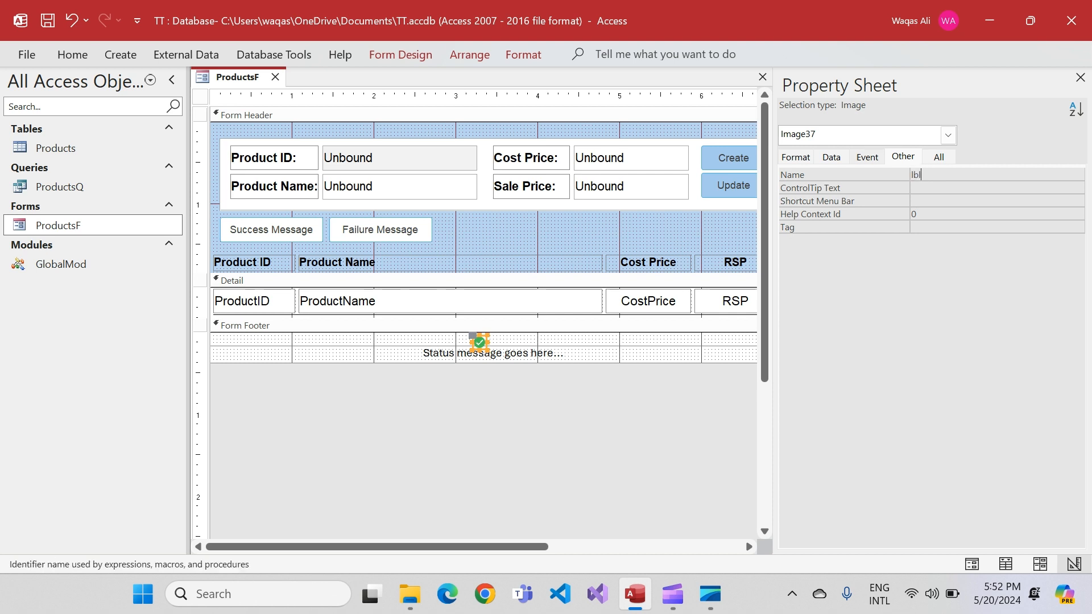
pyautogui.write('IconGreen')
pyautogui.press('BackSpace')
pyautogui.press('BackSpace')
pyautogui.press('BackSpace')
pyautogui.press('BackSpace')
pyautogui.press('BackSpace')
pyautogui.press('BackSpace')
pyautogui.press('BackSpace')
pyautogui.press('BackSpace')
pyautogui.press('BackSpace')
pyautogui.press('BackSpace')
pyautogui.press('BackSpace')
pyautogui.write('conGreen')
pyautogui.press('Tab')
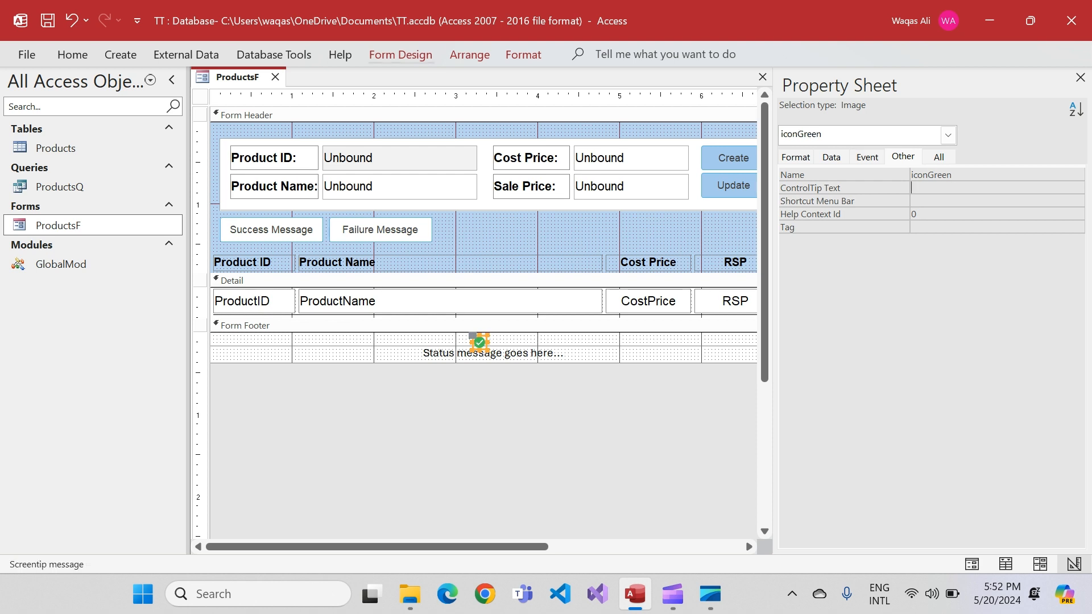
pyautogui.click(400, 54)
pyautogui.click(499, 102)
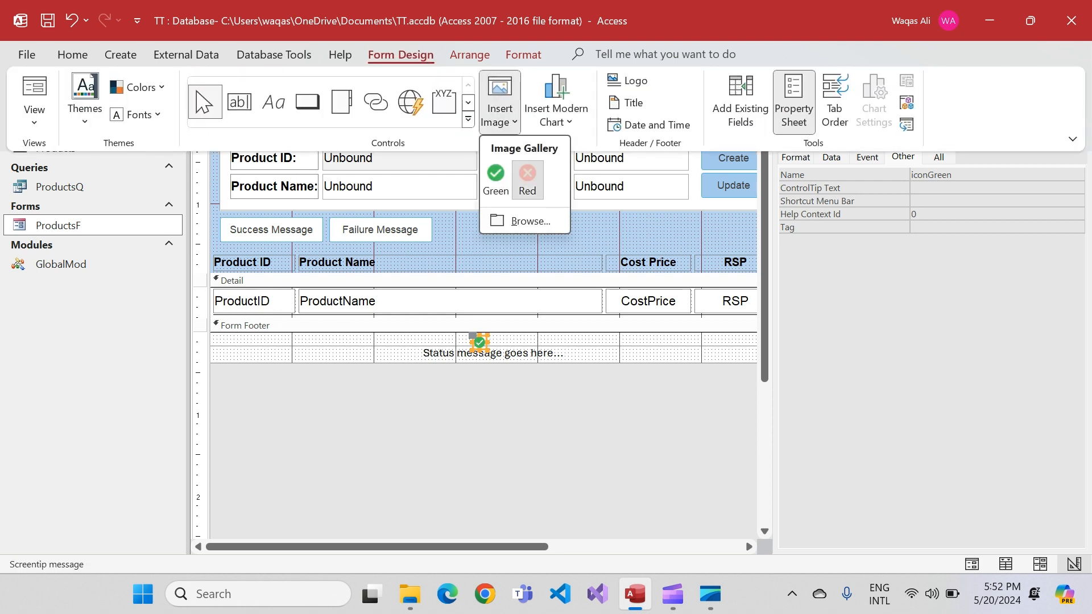
pyautogui.click(527, 179)
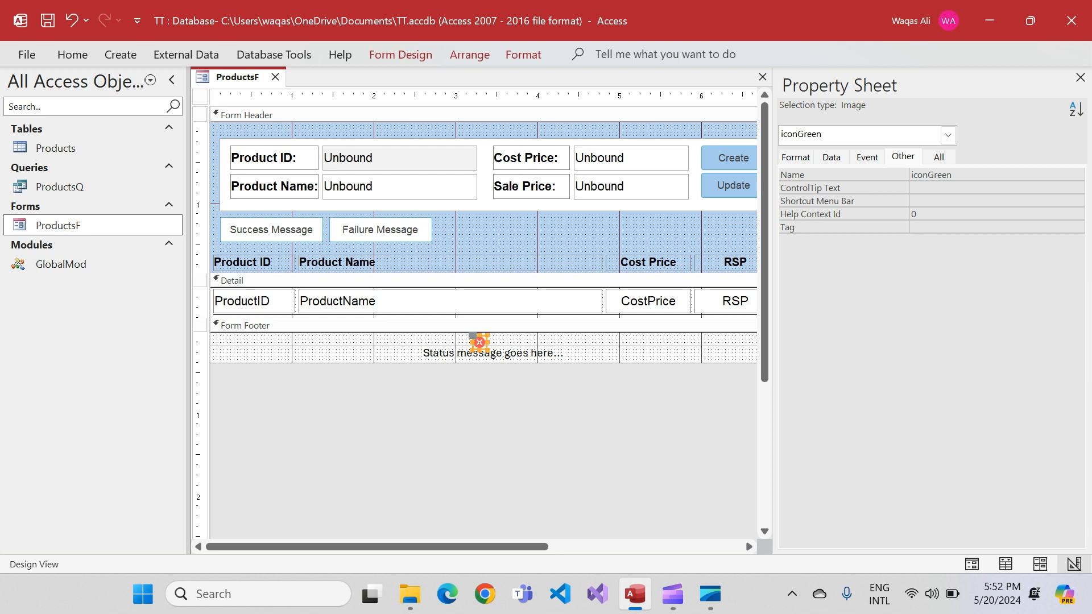
pyautogui.moveTo(480, 342); pyautogui.dragTo(551, 345)
pyautogui.hotkey('ctrl', 'z')
pyautogui.hotkey('ctrl', 'z')
# With the form footer selected, insert the Red gallery image as a separate image in its empty area beside the green icon
pyautogui.click(478, 325)
pyautogui.click(400, 54)
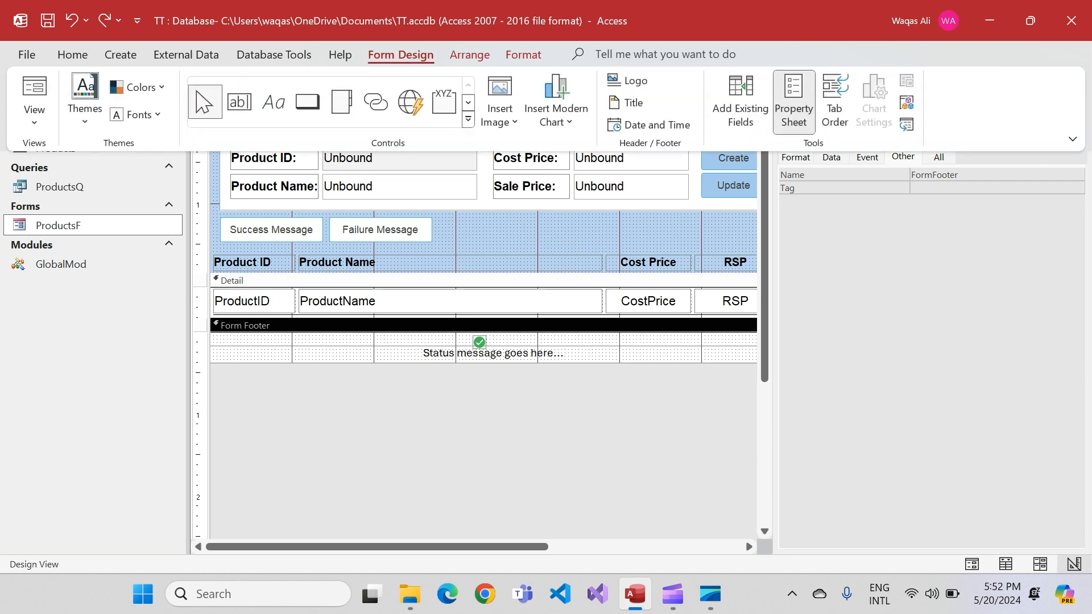
pyautogui.click(499, 108)
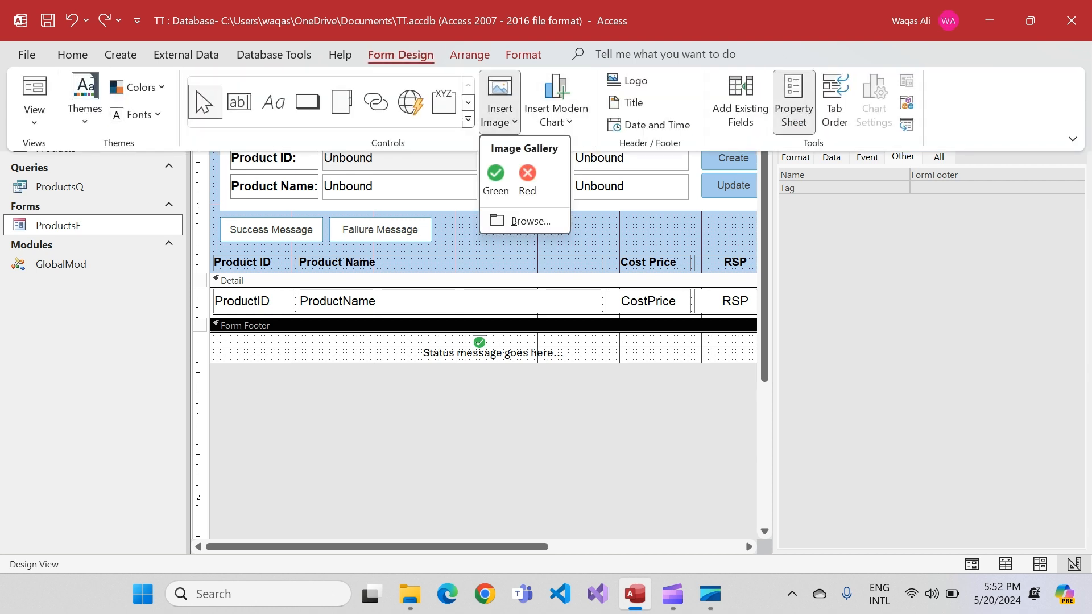
pyautogui.click(527, 177)
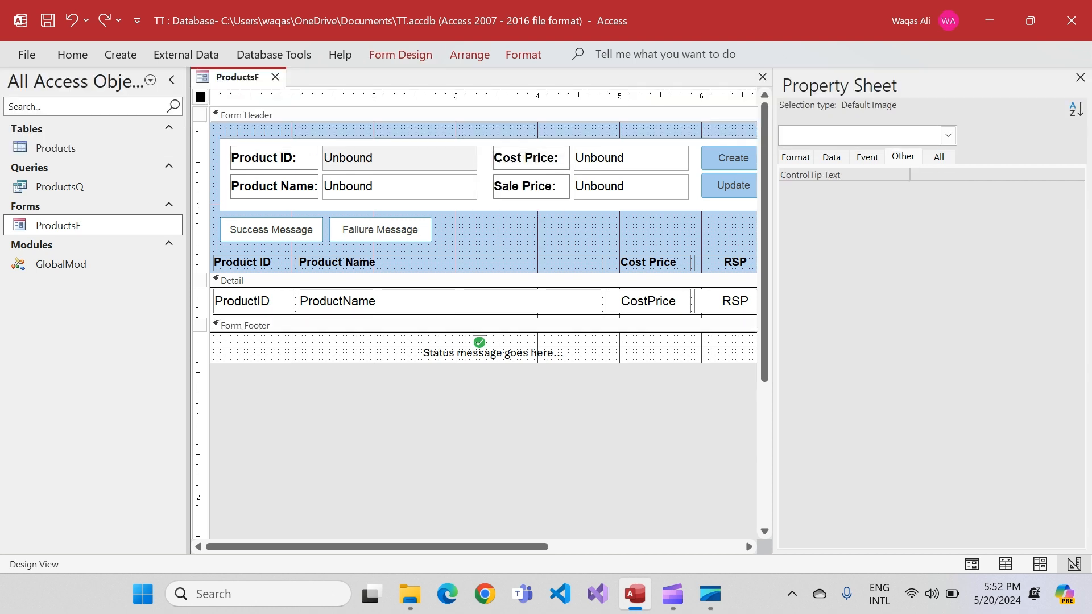
pyautogui.click(312, 336)
# Name the red image iconRed
pyautogui.moveTo(948, 175); pyautogui.dragTo(909, 175)
pyautogui.write('iconReg')
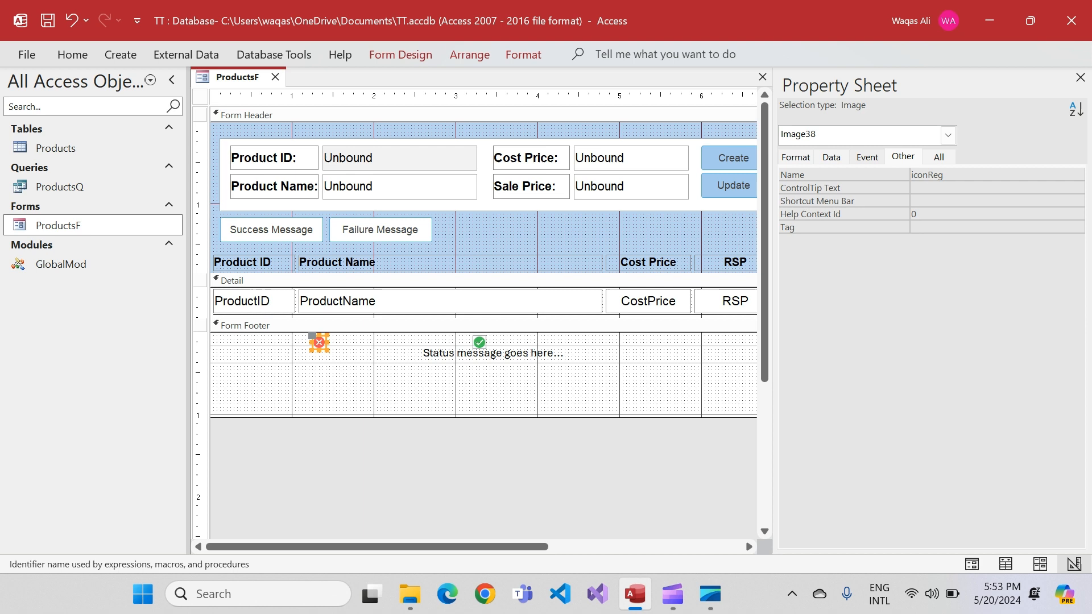
pyautogui.press('BackSpace')
pyautogui.write('d')
pyautogui.press('Tab')
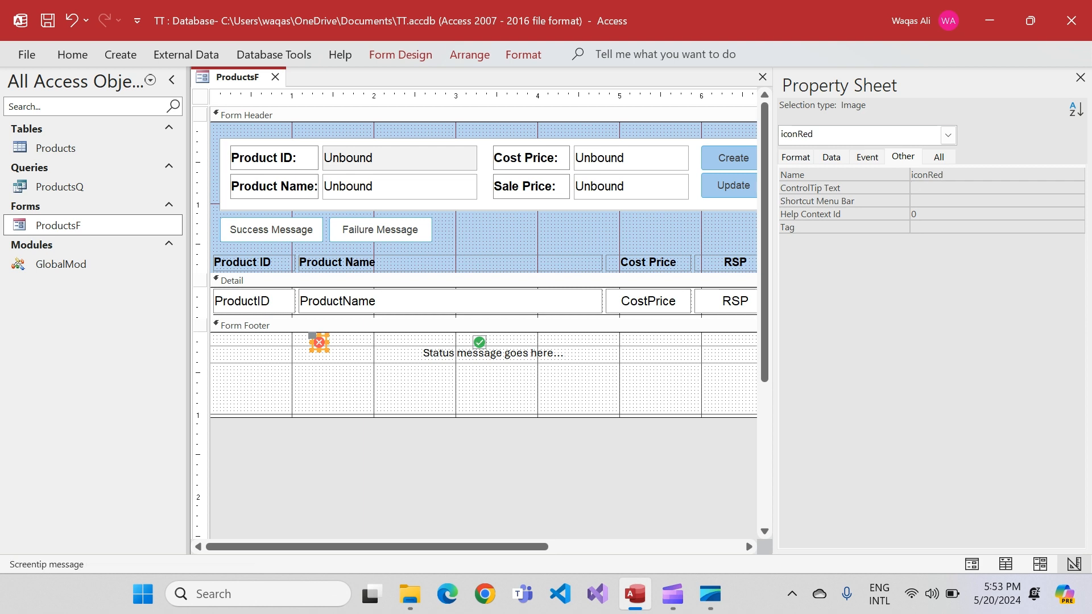
# Stack the red icon over the green one above the status message and shrink the form footer to fit the label
pyautogui.moveTo(319, 342); pyautogui.dragTo(480, 339)
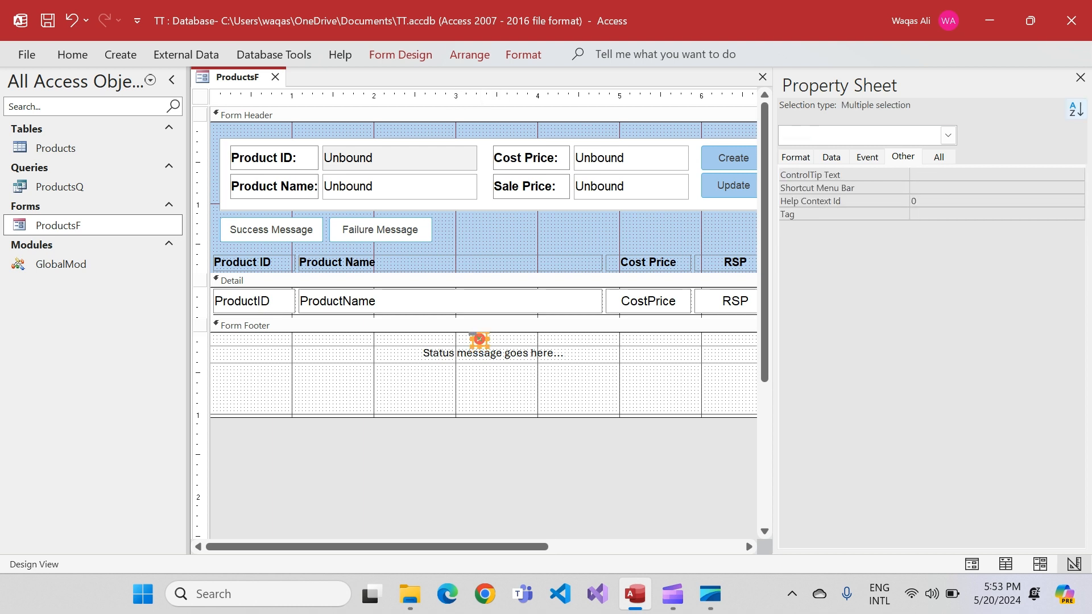
pyautogui.click(1079, 77)
pyautogui.moveTo(778, 418); pyautogui.dragTo(778, 369)
pyautogui.click(498, 335)
pyautogui.moveTo(498, 335); pyautogui.dragTo(495, 366)
pyautogui.click(495, 419)
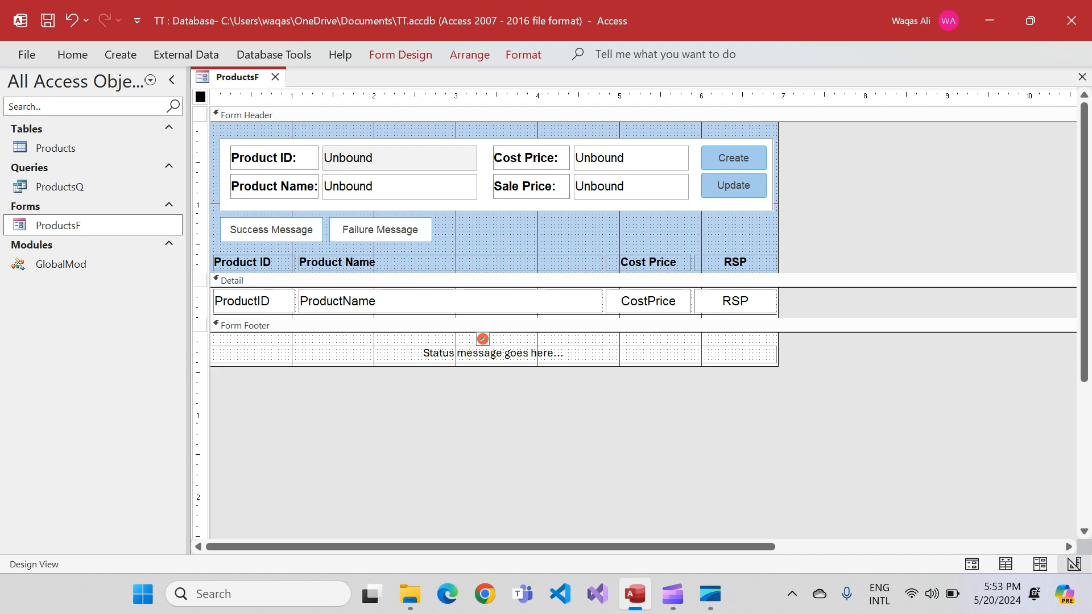
# Open the On Click event procedure of the Success Message button in the code editor
pyautogui.click(400, 55)
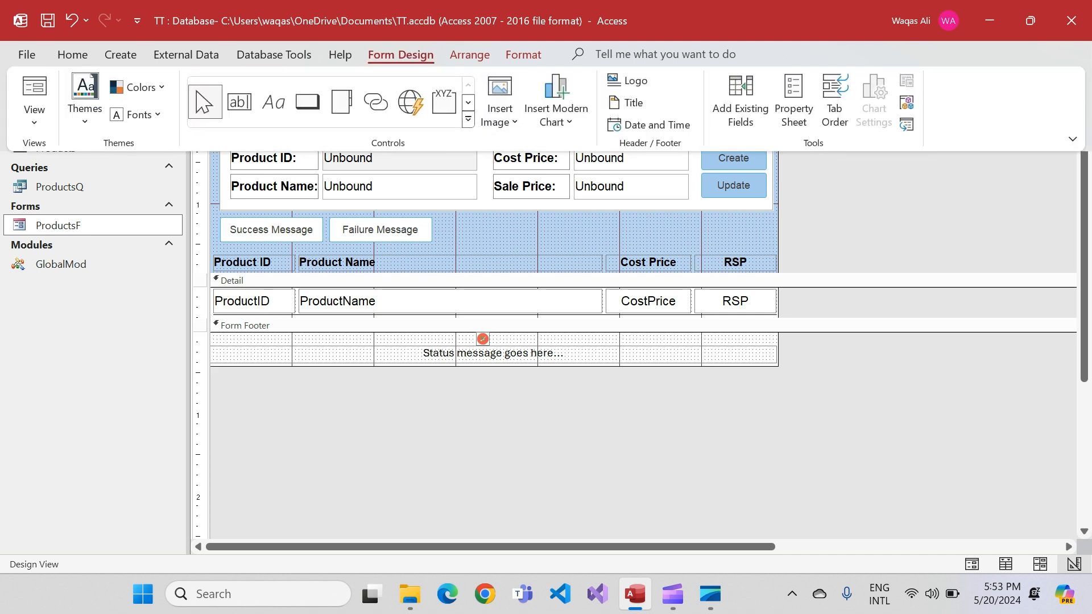
pyautogui.click(793, 106)
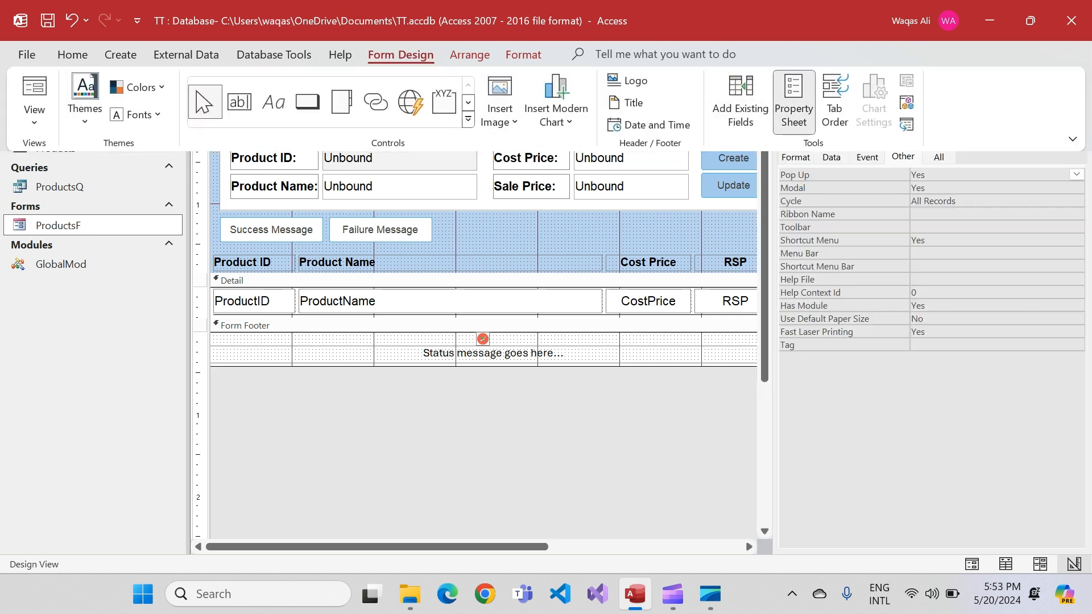
pyautogui.click(867, 158)
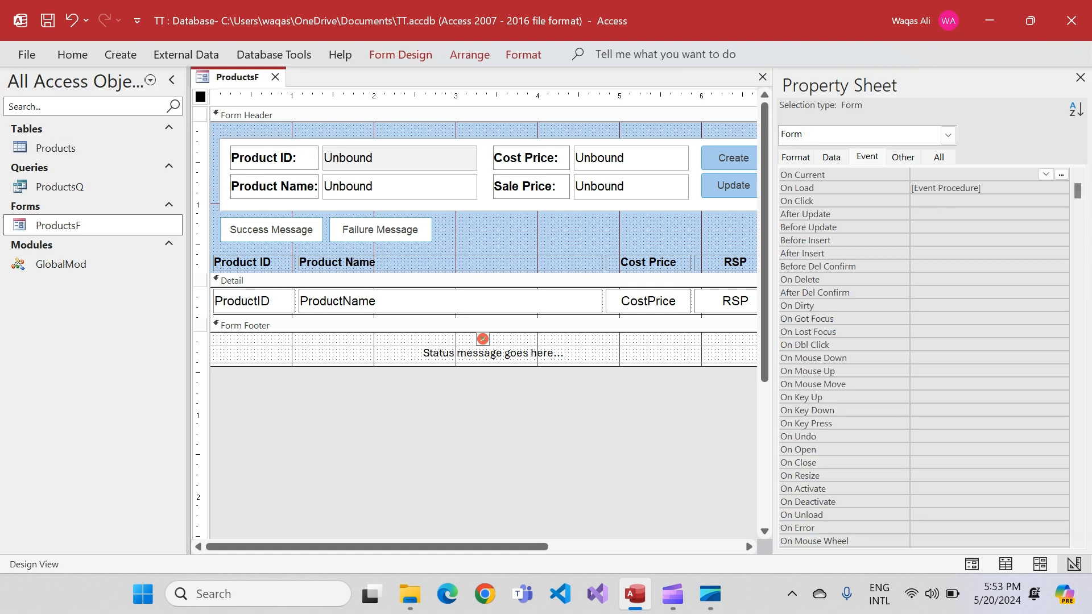
pyautogui.click(271, 230)
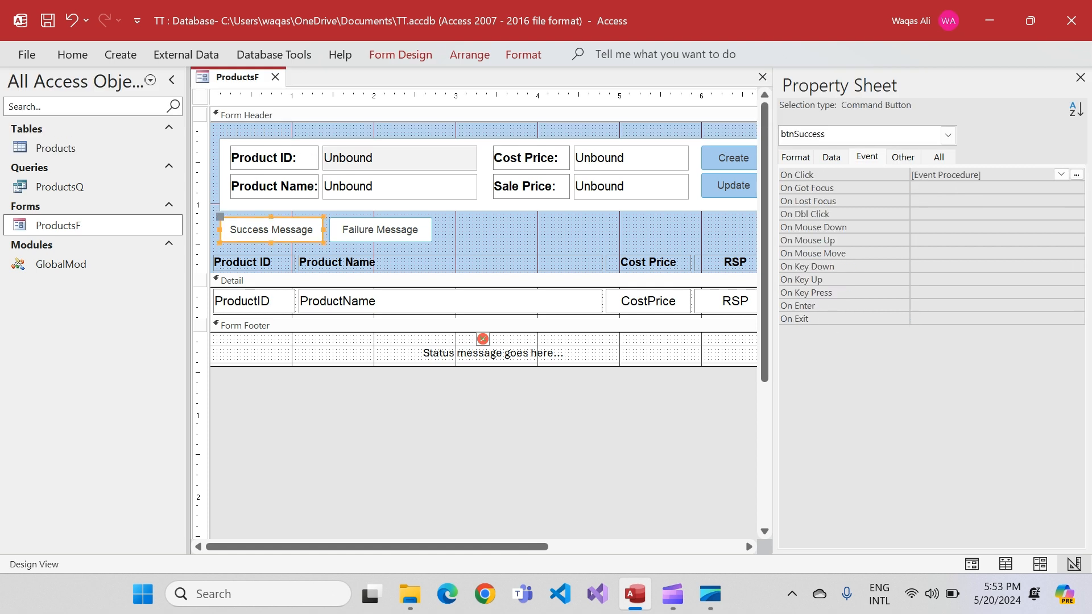
pyautogui.click(1076, 174)
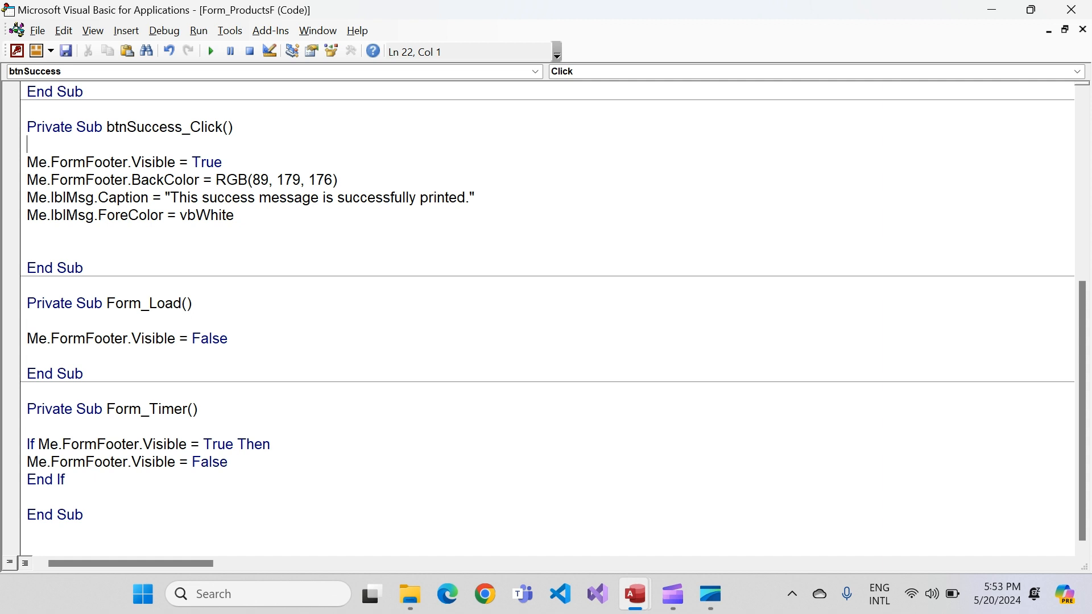
# Make the green icon visible at the end of btnSuccess_Click with Me.iconGreen.Visible = True
pyautogui.click(234, 215)
pyautogui.press('Return')
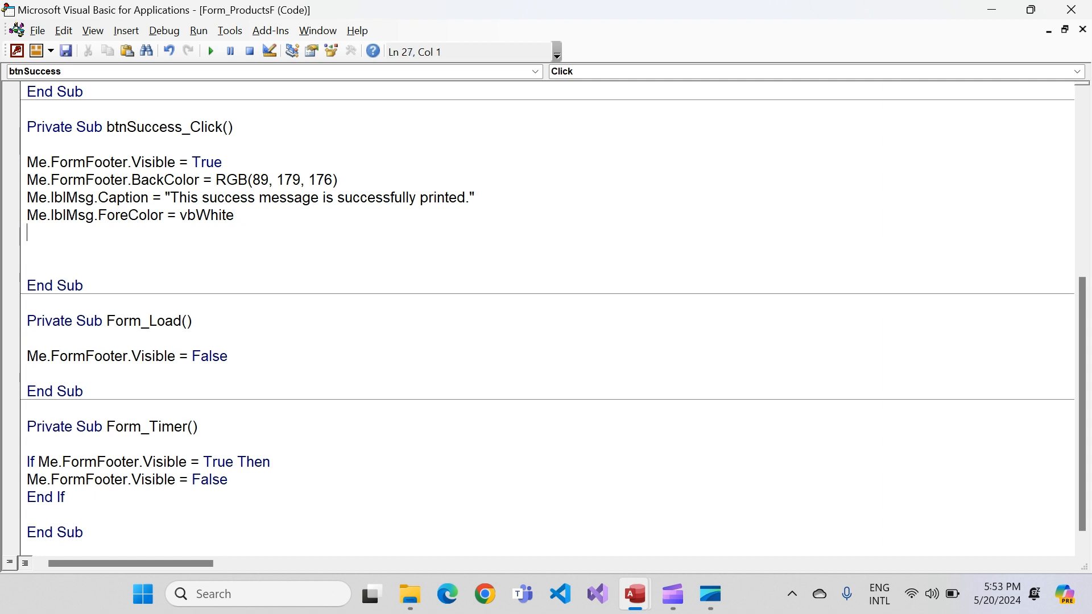
pyautogui.write('me.ico')
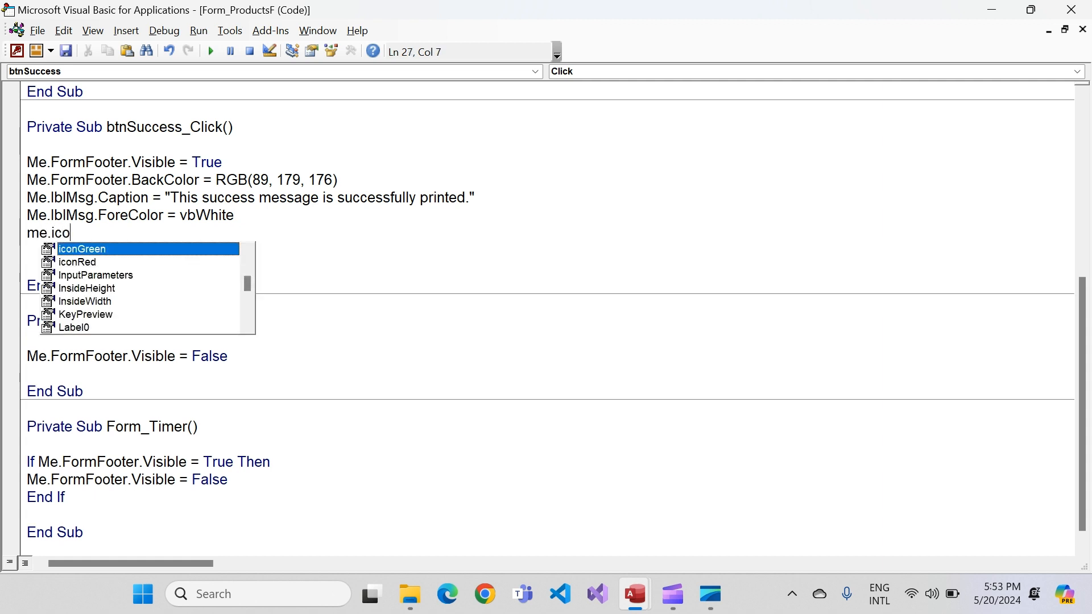
pyautogui.press('Tab')
pyautogui.write('.Visible =')
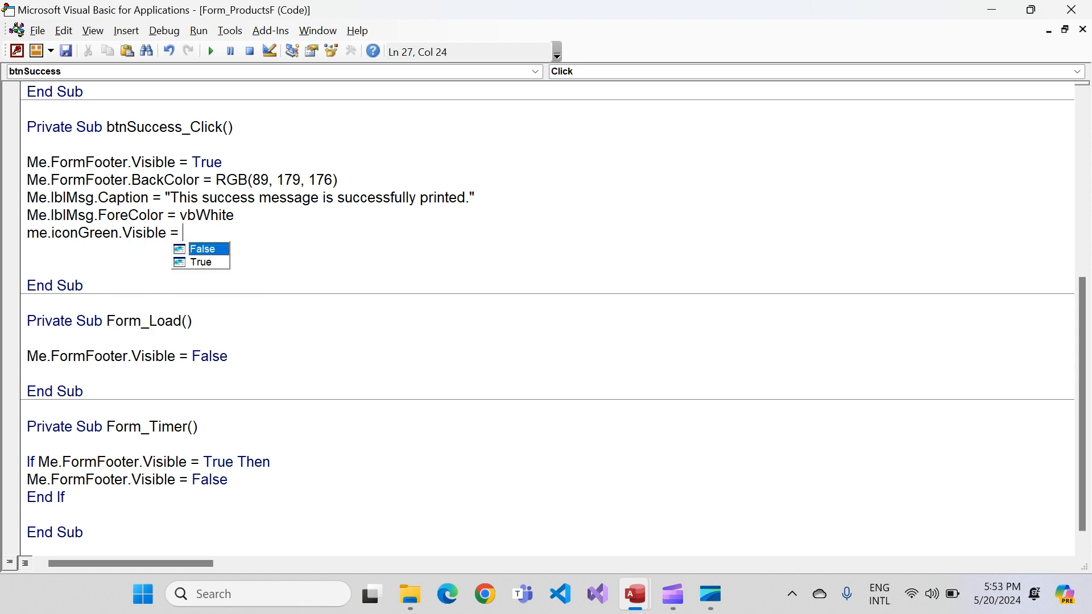
pyautogui.press('Down')
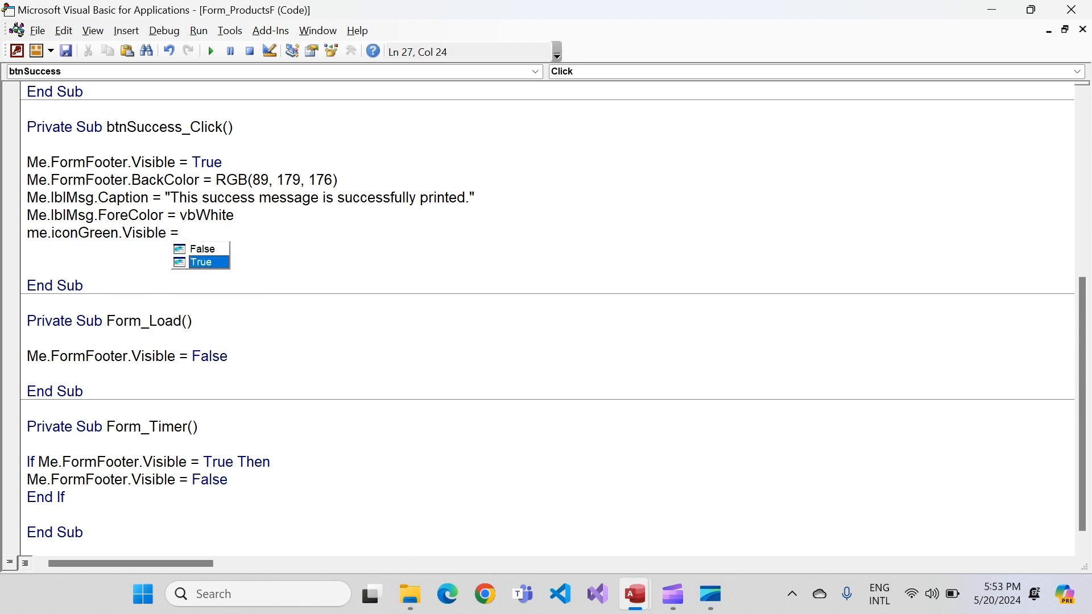
pyautogui.press('Tab')
# Hide the red icon in btnSuccess_Click by adding Me.iconRed.Visible = False below the green icon line
pyautogui.press('Return')
pyautogui.write('me.icon')
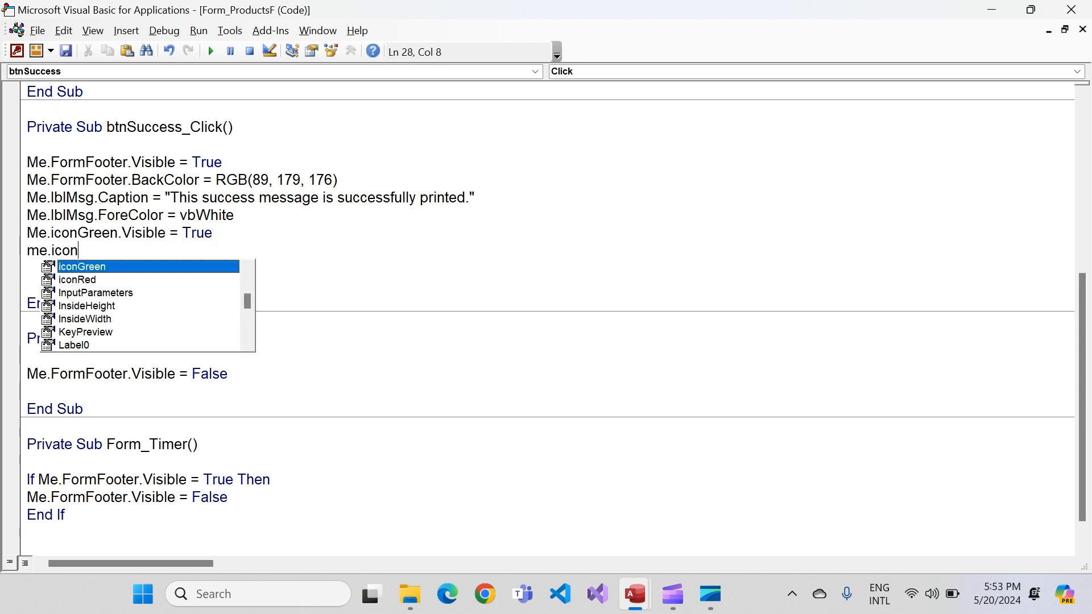
pyautogui.press('Down')
pyautogui.press('Tab')
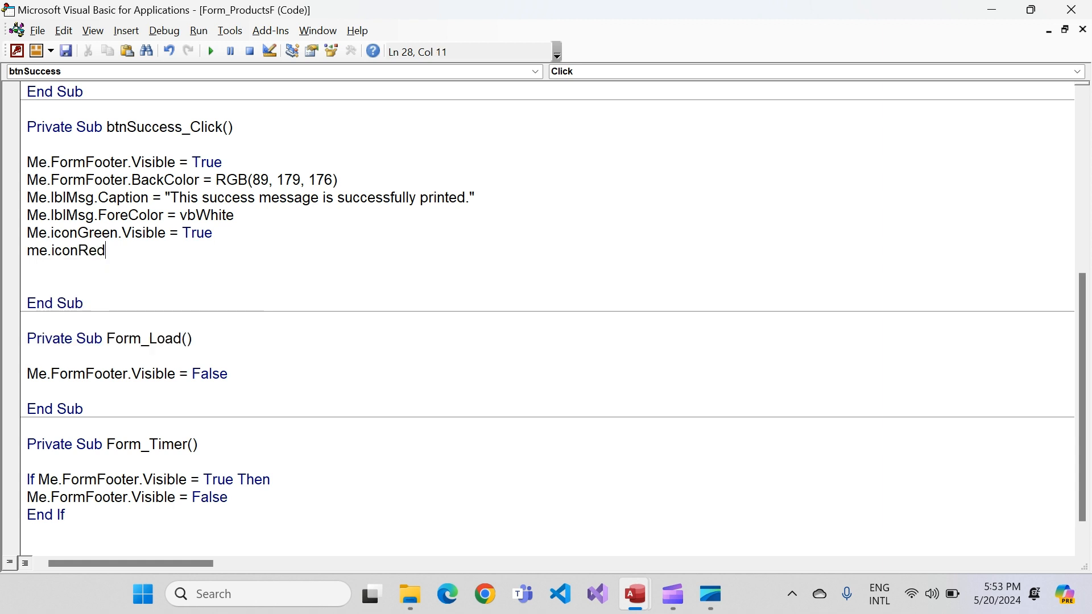
pyautogui.write('.Visible =')
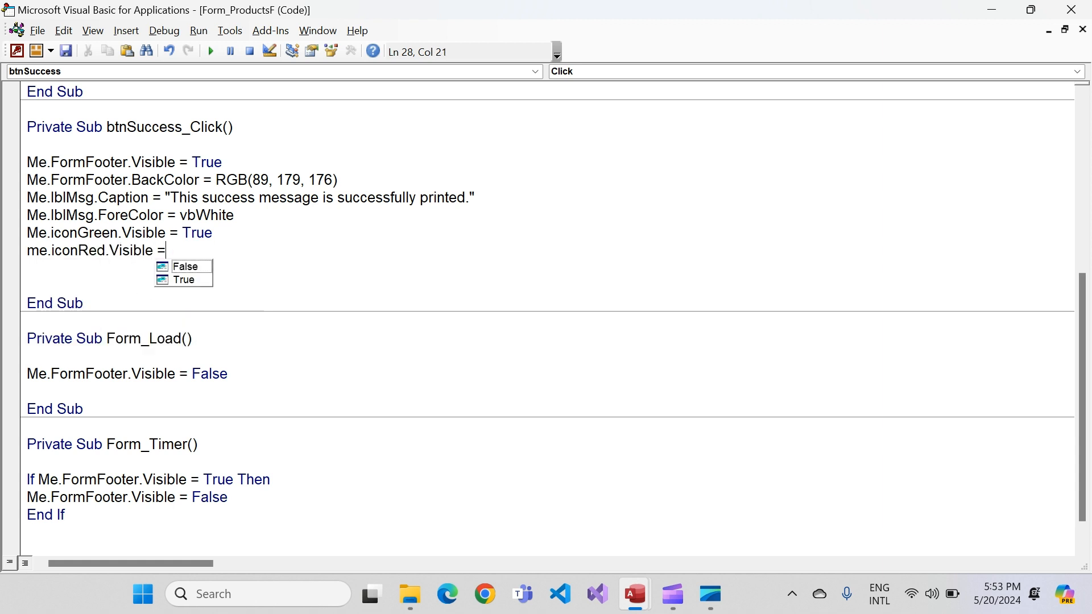
pyautogui.press('Return')
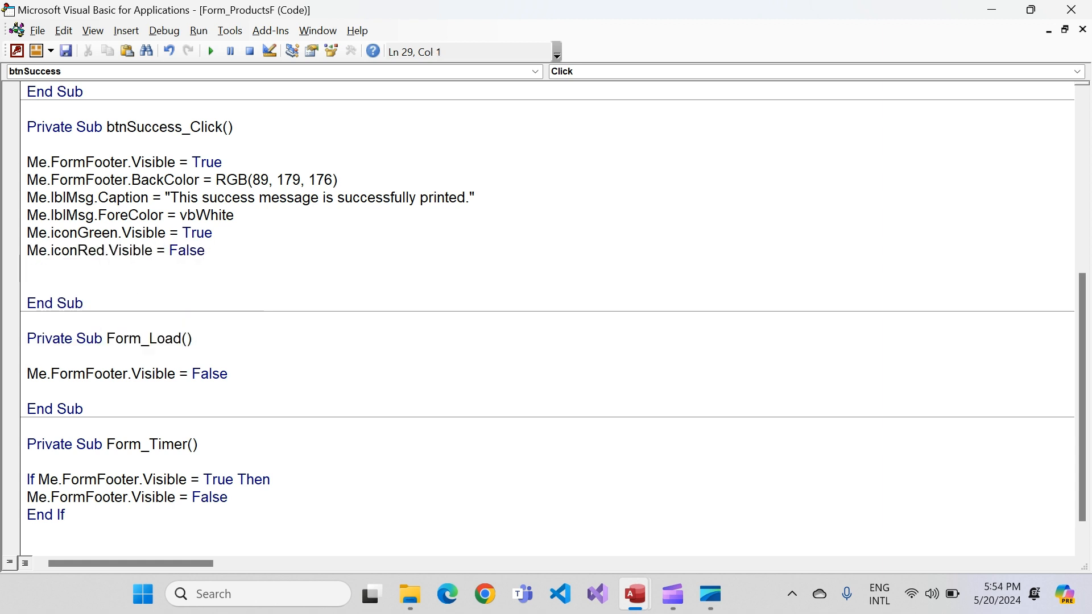
# Copy the two icon visibility lines from btnSuccess_Click to the end of btnFailure_Click, below the ForeColor line
pyautogui.moveTo(227, 250); pyautogui.dragTo(739, 216)
pyautogui.hotkey('ctrl', 'c')
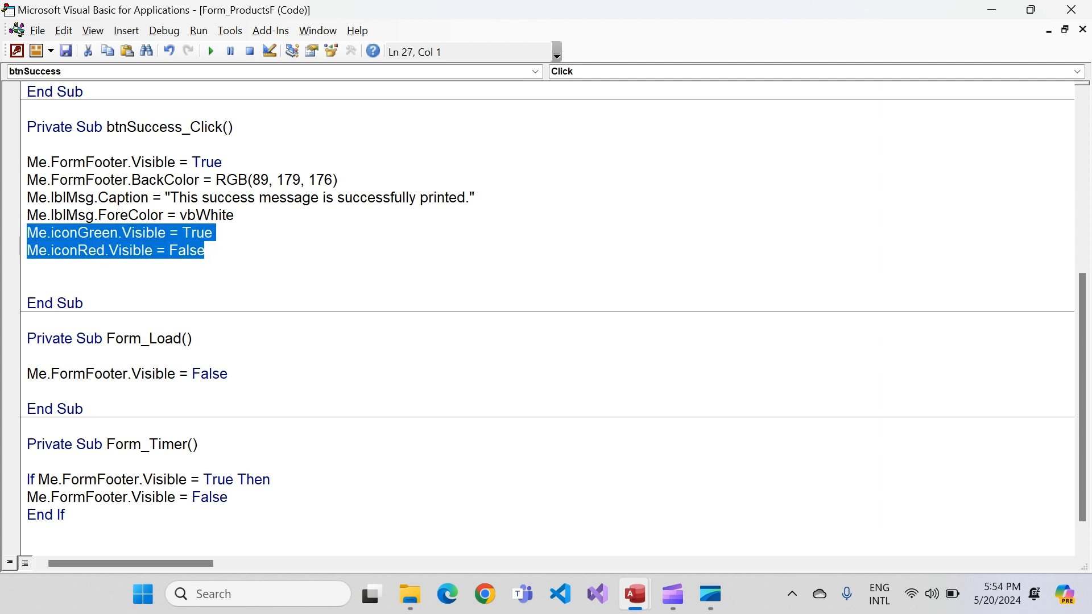
pyautogui.scroll(4, 545, 318)
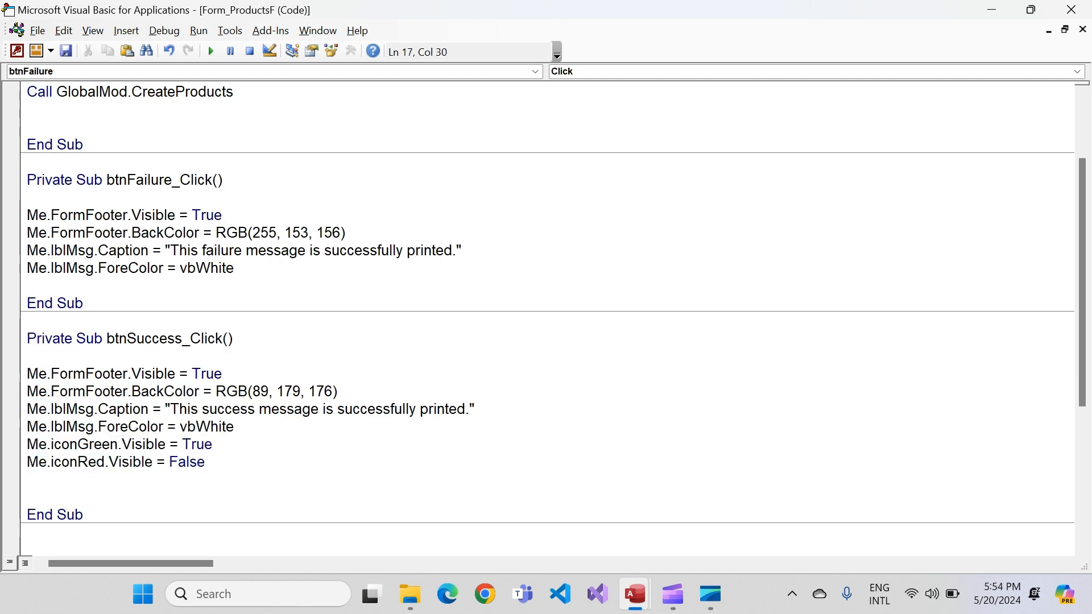
pyautogui.press('Return')
pyautogui.hotkey('ctrl', 'v')
pyautogui.press('Up')
pyautogui.press('Left')
# In btnFailure_Click, set iconGreen.Visible to False and iconRed.Visible to True
pyautogui.doubleClick(196, 285)
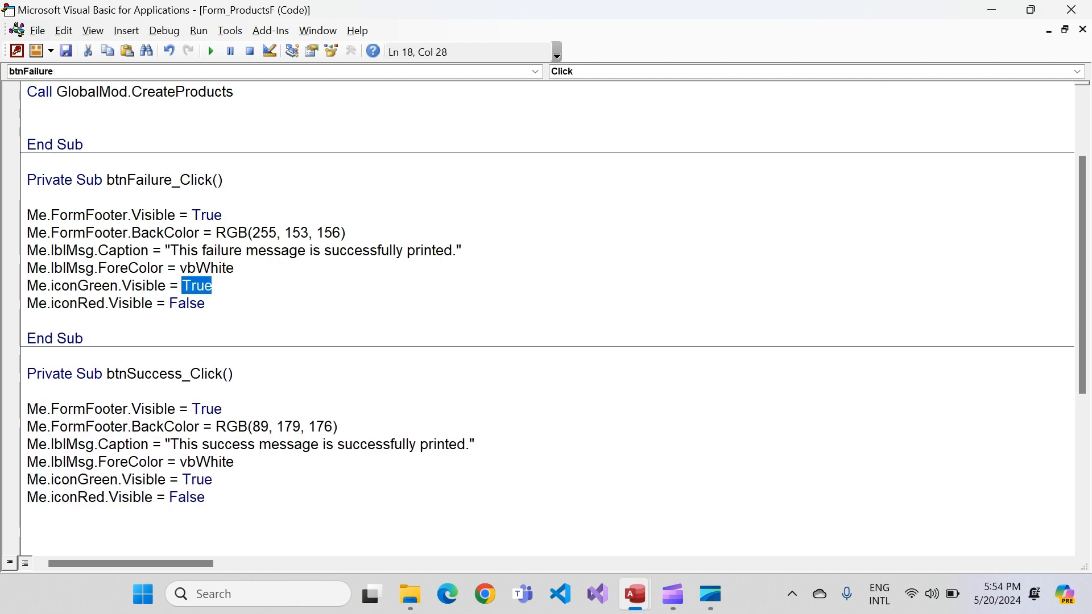
pyautogui.write('false')
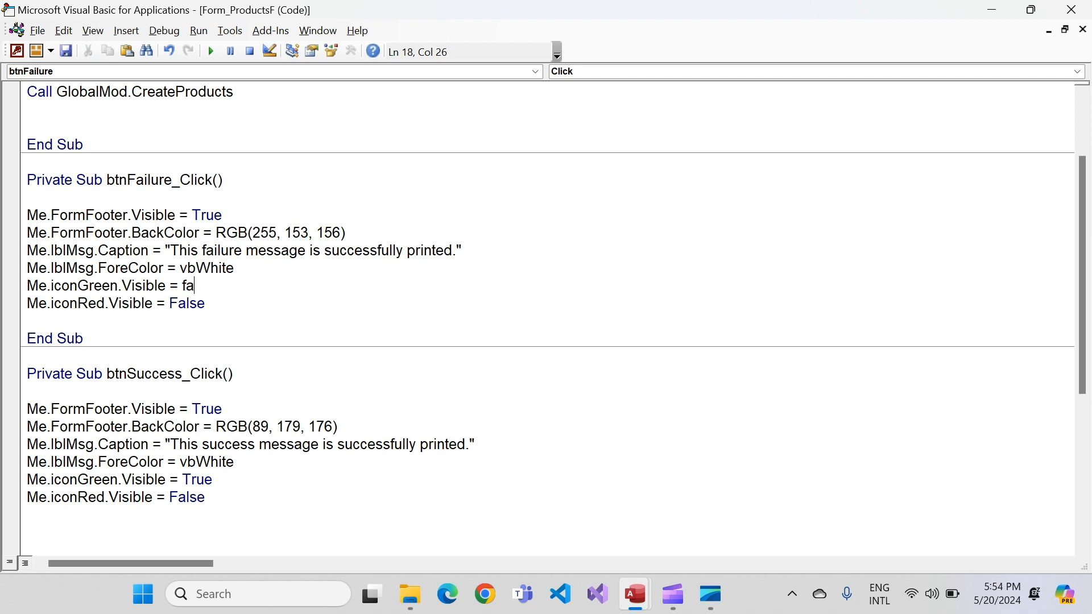
pyautogui.press('Down')
pyautogui.press('BackSpace')
pyautogui.press('BackSpace')
pyautogui.press('BackSpace')
pyautogui.press('BackSpace')
pyautogui.press('BackSpace')
pyautogui.write('trie')
pyautogui.press('BackSpace')
pyautogui.press('BackSpace')
pyautogui.write('ue')
pyautogui.press('Down')
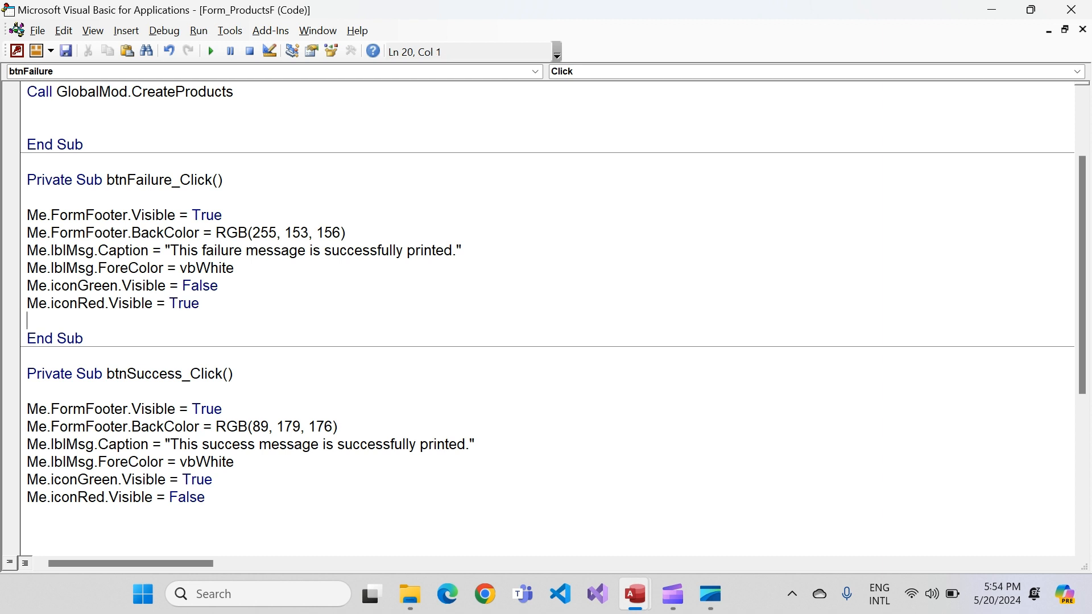
# Compile the code, then close the code editor and show ProductsF in Form View
pyautogui.hotkey('alt', 'd')
pyautogui.click(170, 50)
pyautogui.click(1071, 10)
pyautogui.rightClick(234, 77)
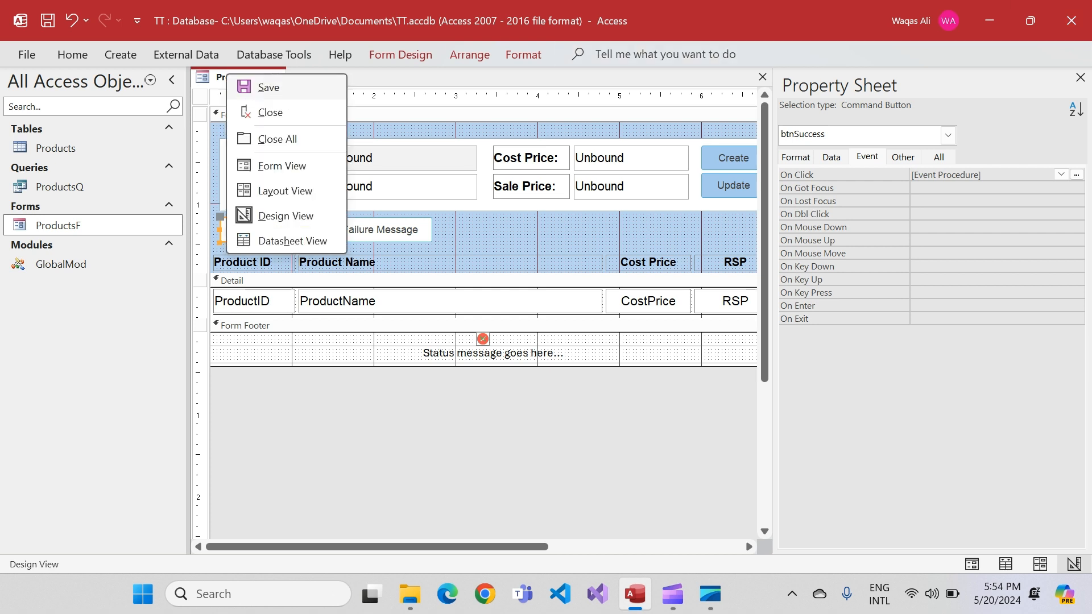
pyautogui.click(284, 163)
pyautogui.moveTo(465, 107); pyautogui.dragTo(487, 98)
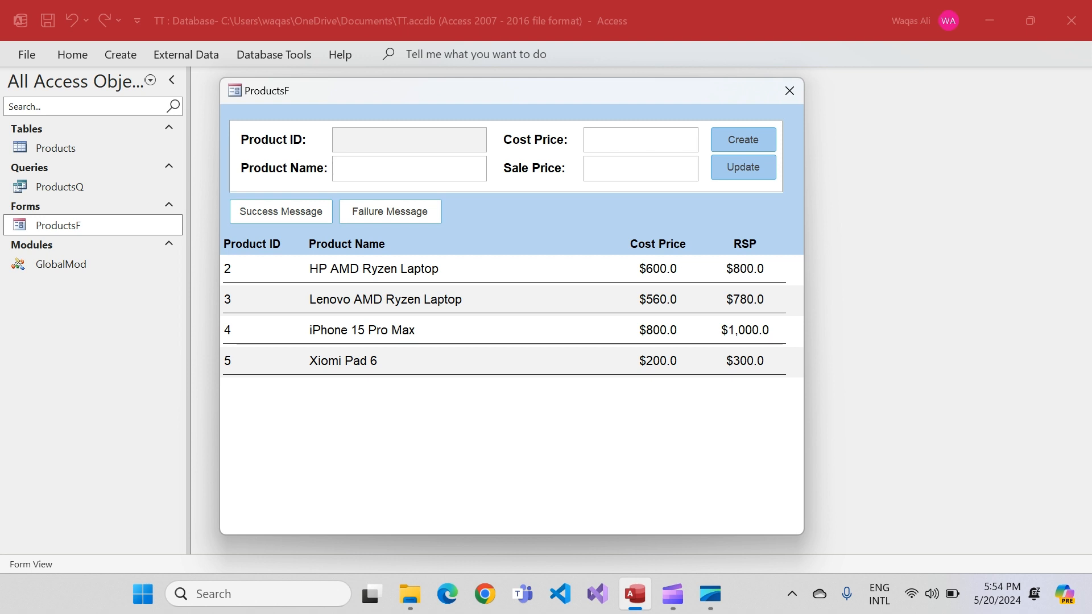
# Test the Success Message and Failure Message buttons to check each footer message's colour, icon and auto-hiding
pyautogui.click(281, 211)
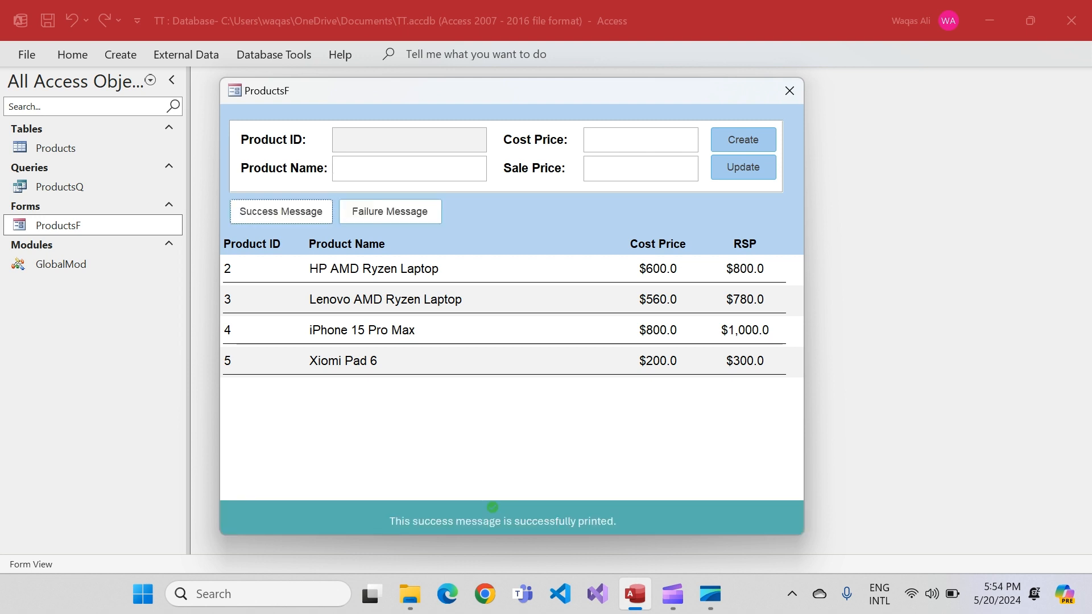
pyautogui.click(281, 212)
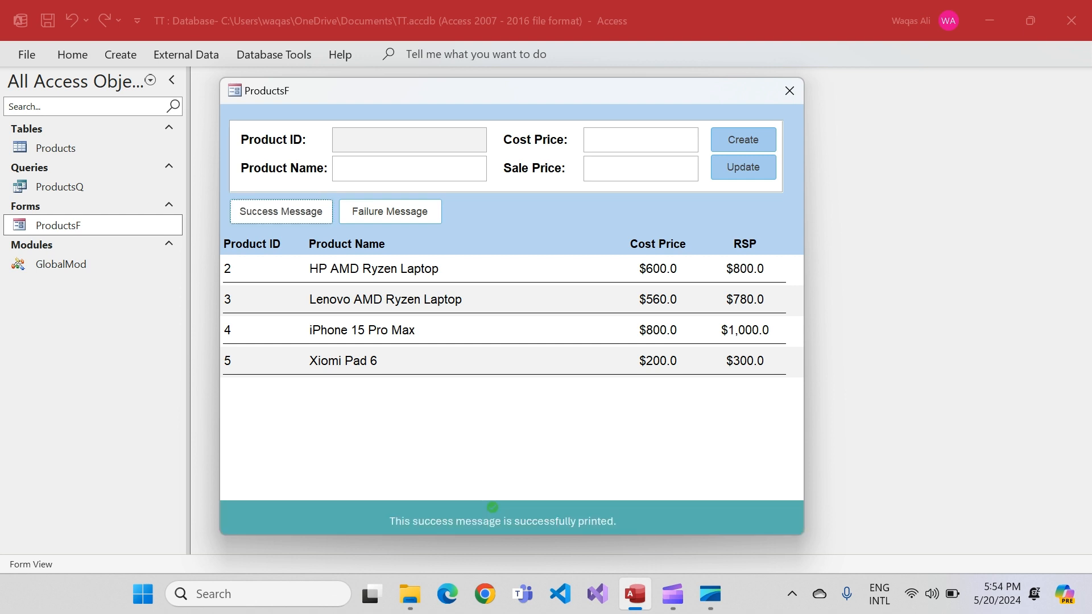
pyautogui.click(390, 212)
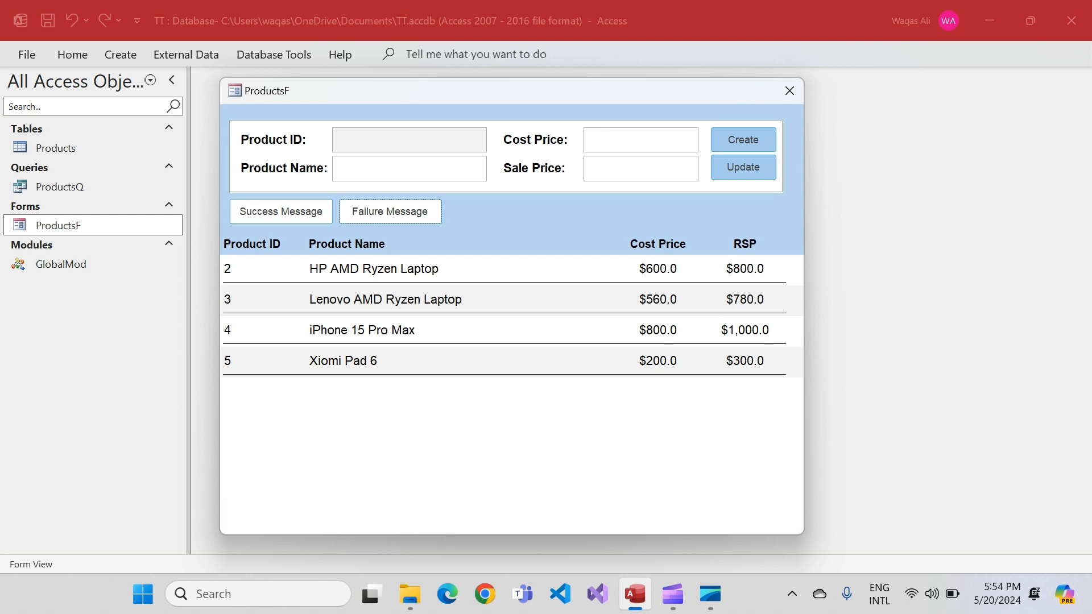
pyautogui.click(390, 211)
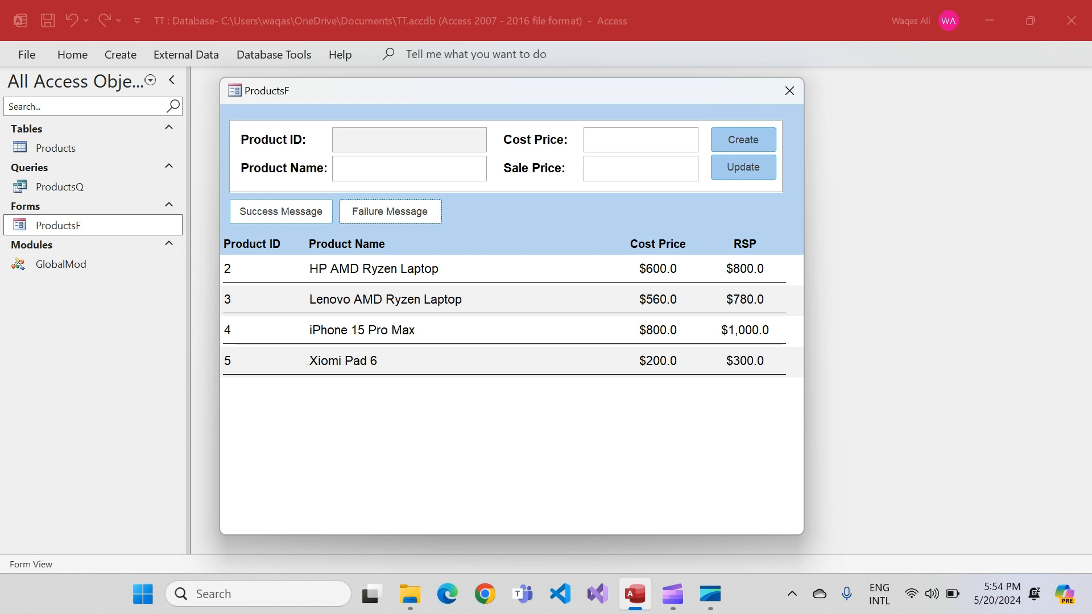
# Create the product Xiomi Mi Pad 5 with cost price 100 and sale price 300, and dismiss the information message
pyautogui.click(398, 168)
pyautogui.write('Xiomi Mi Pad 5')
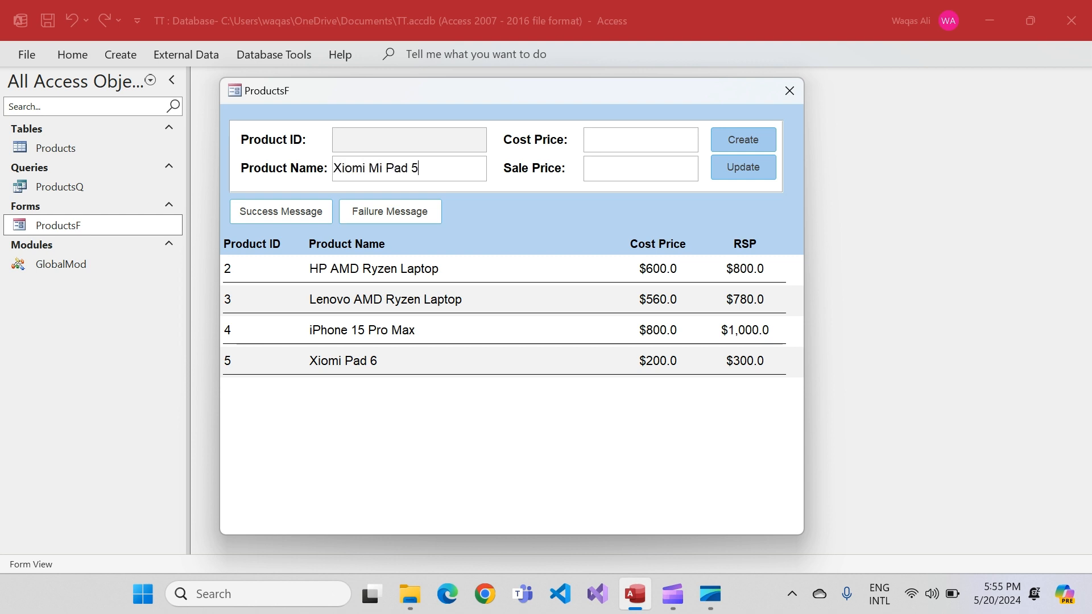
pyautogui.press('Tab')
pyautogui.write('100')
pyautogui.press('Tab')
pyautogui.write('300')
pyautogui.press('Tab')
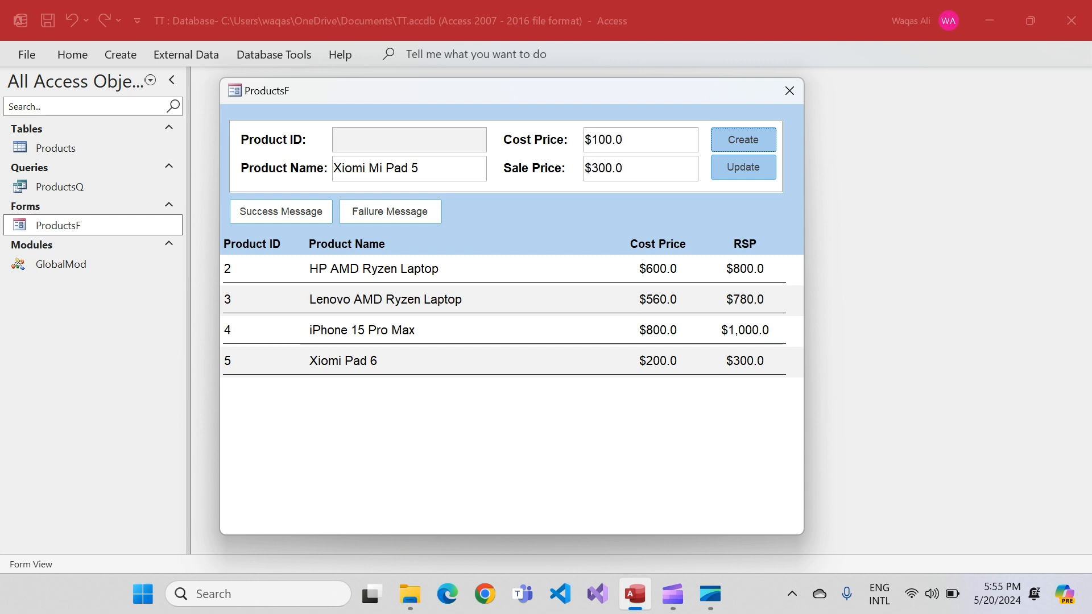
pyautogui.press('Return')
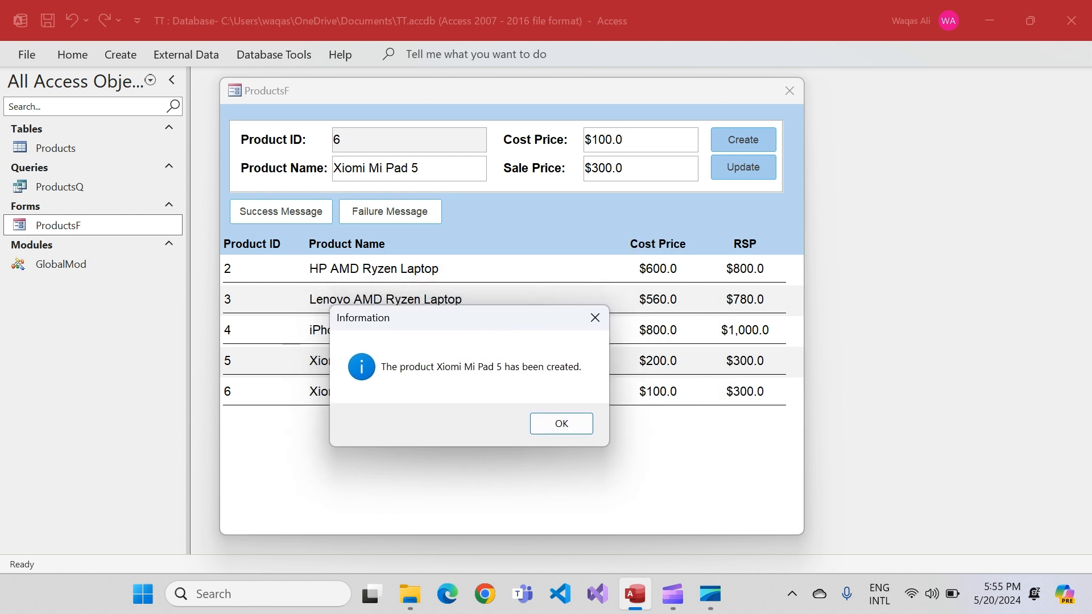
pyautogui.press('Return')
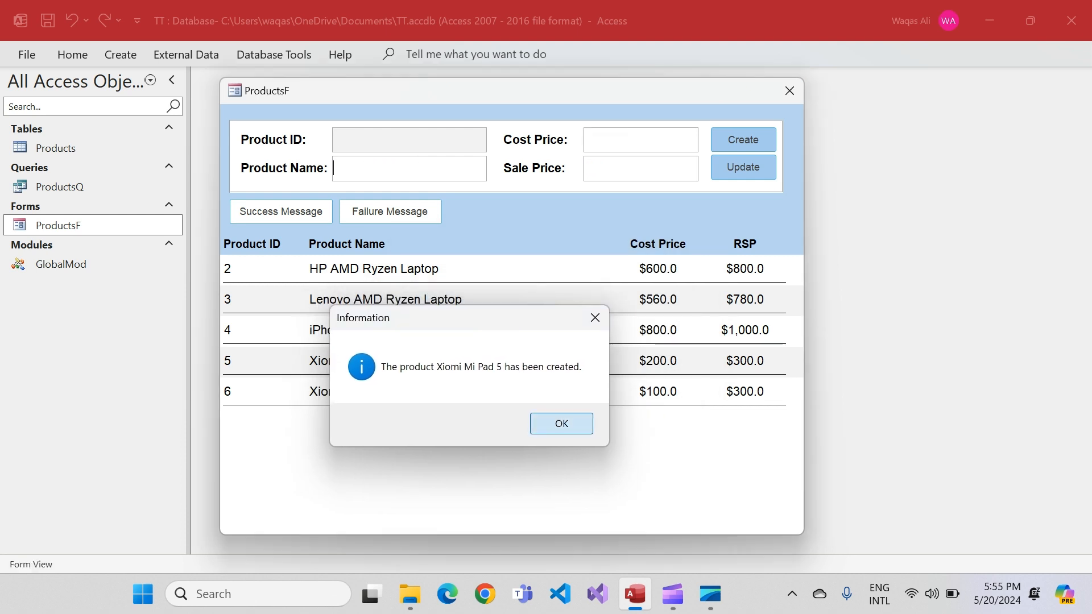
pyautogui.press('Return')
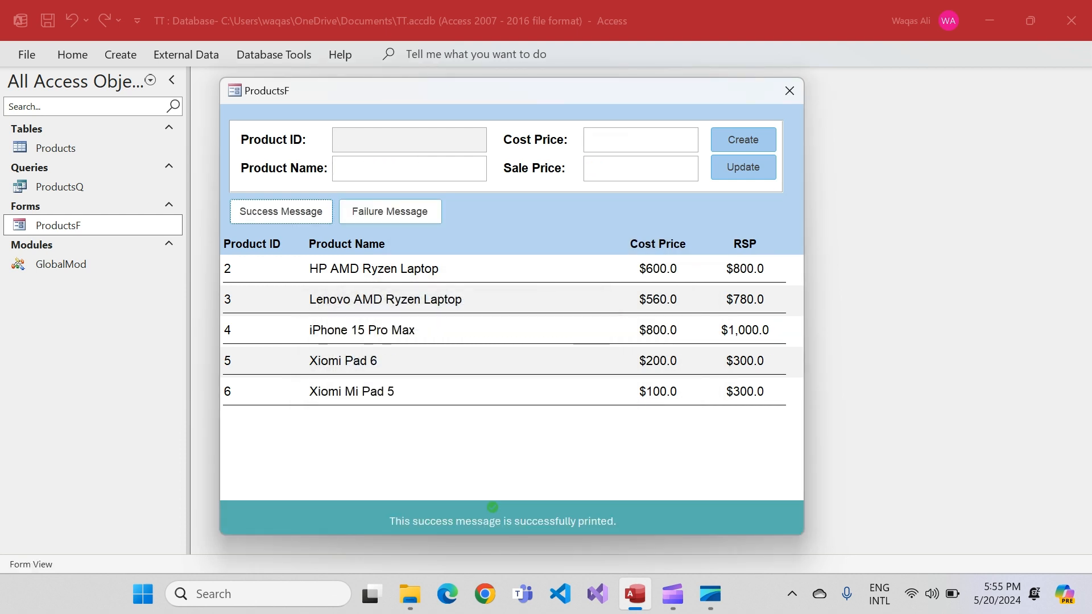